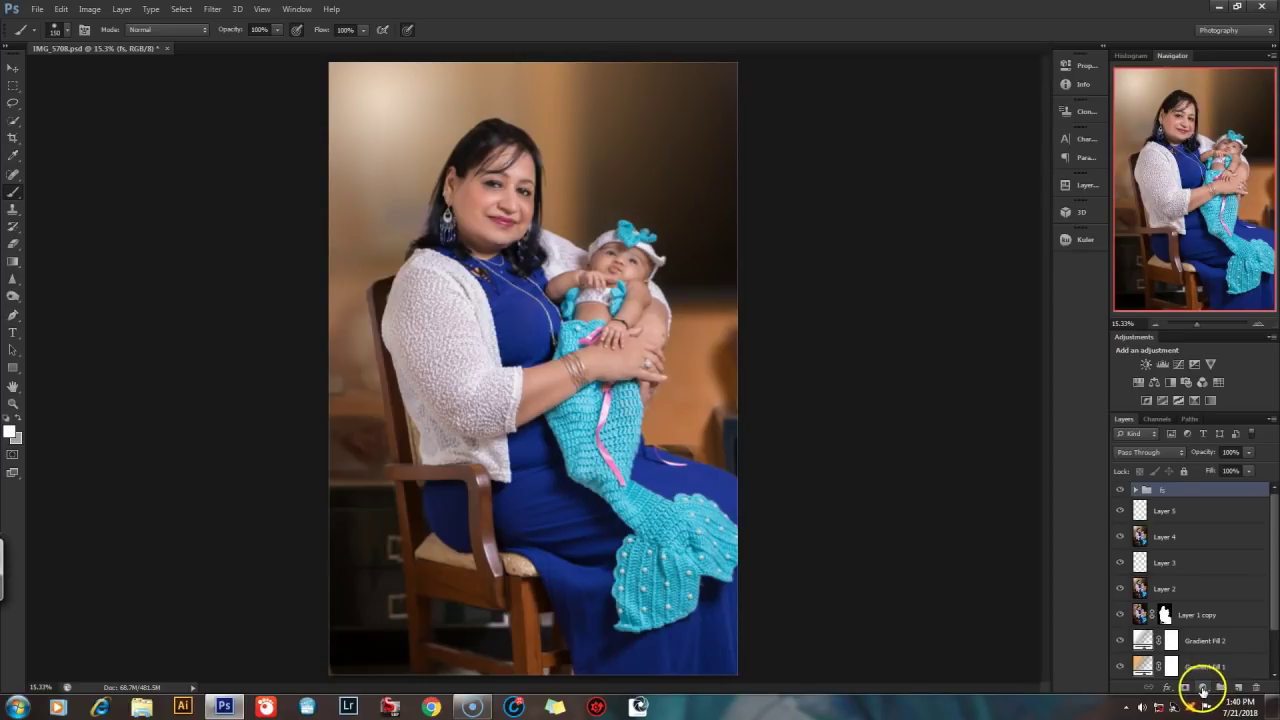
- Swap the foreground and background colours so black is the foreground, leaving the adjustment menu unused
{"action": "left_click", "coordinate": [1203, 688]}
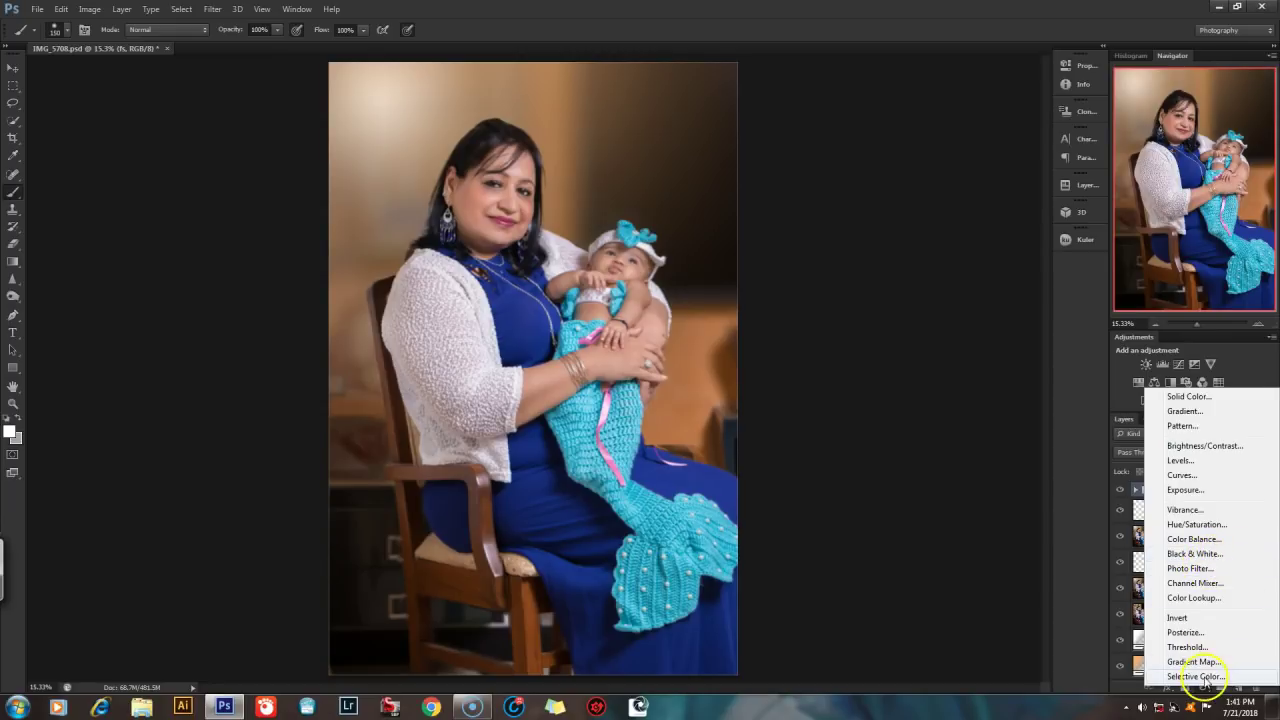
{"action": "left_click", "coordinate": [1071, 575]}
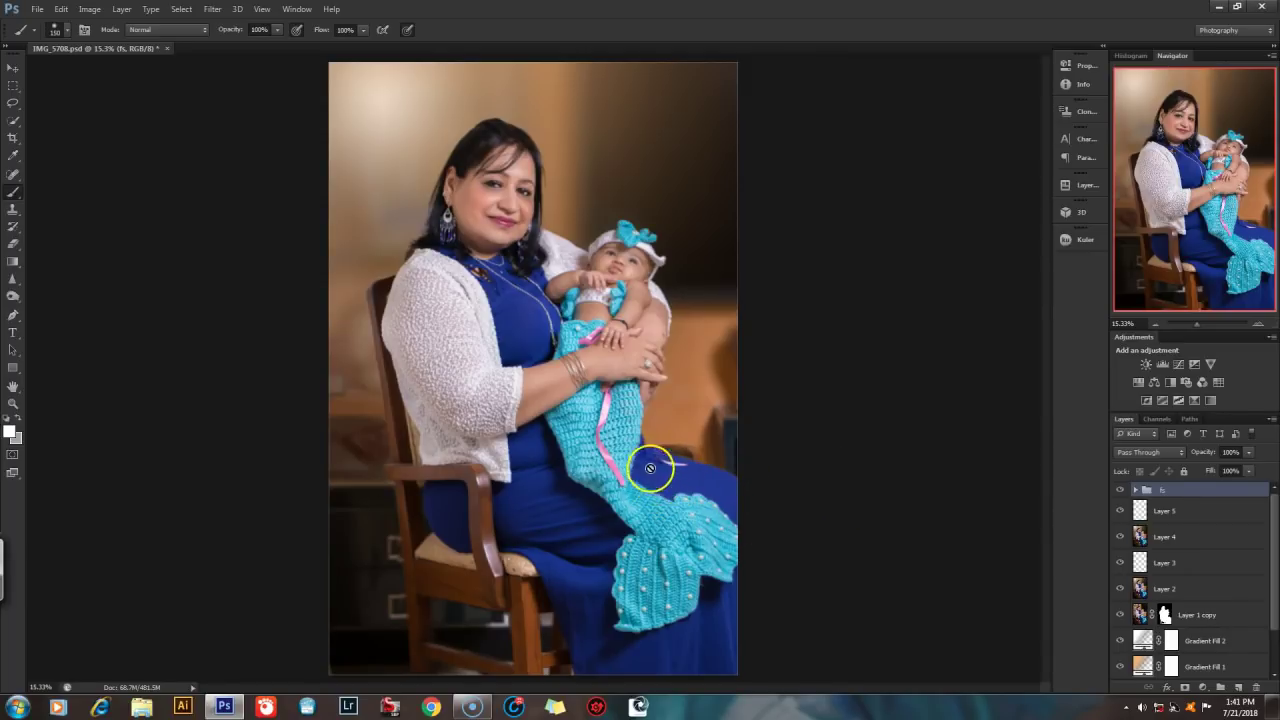
{"action": "key", "text": "x"}
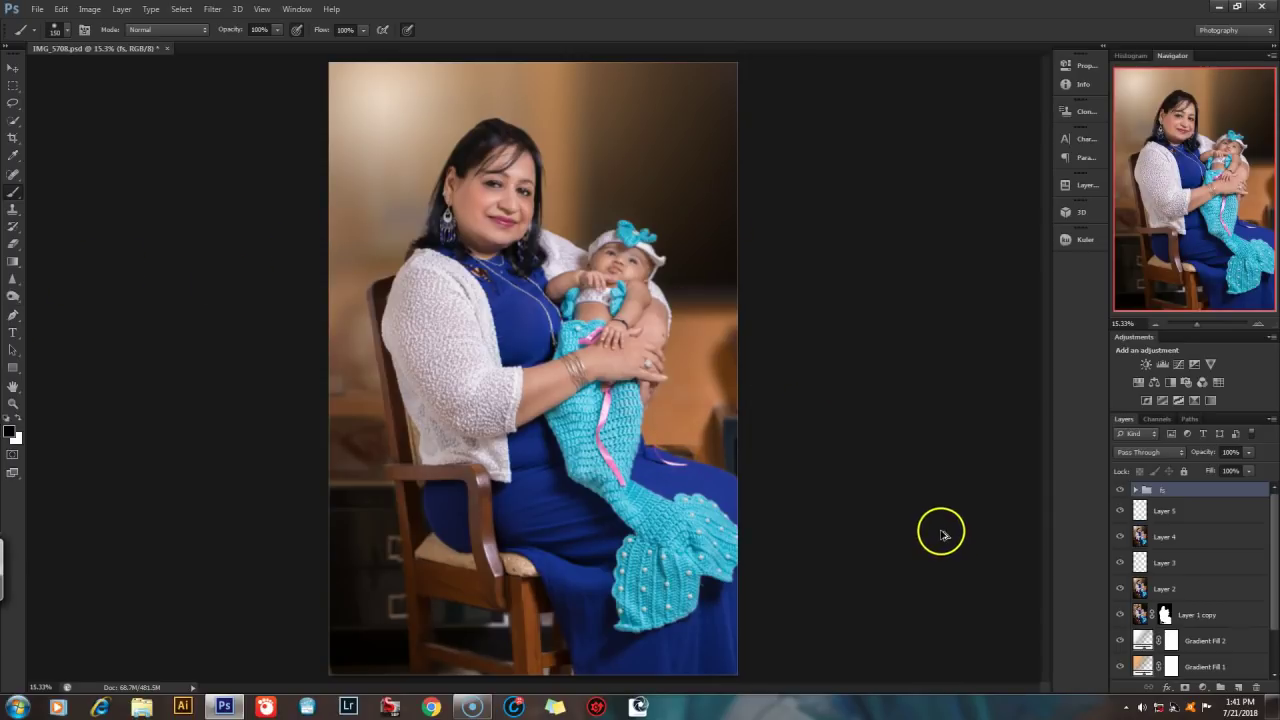
- Stamp all visible layers into a new layer and set the foreground colour to red
{"action": "key", "text": "ctrl+shift+alt+e"}
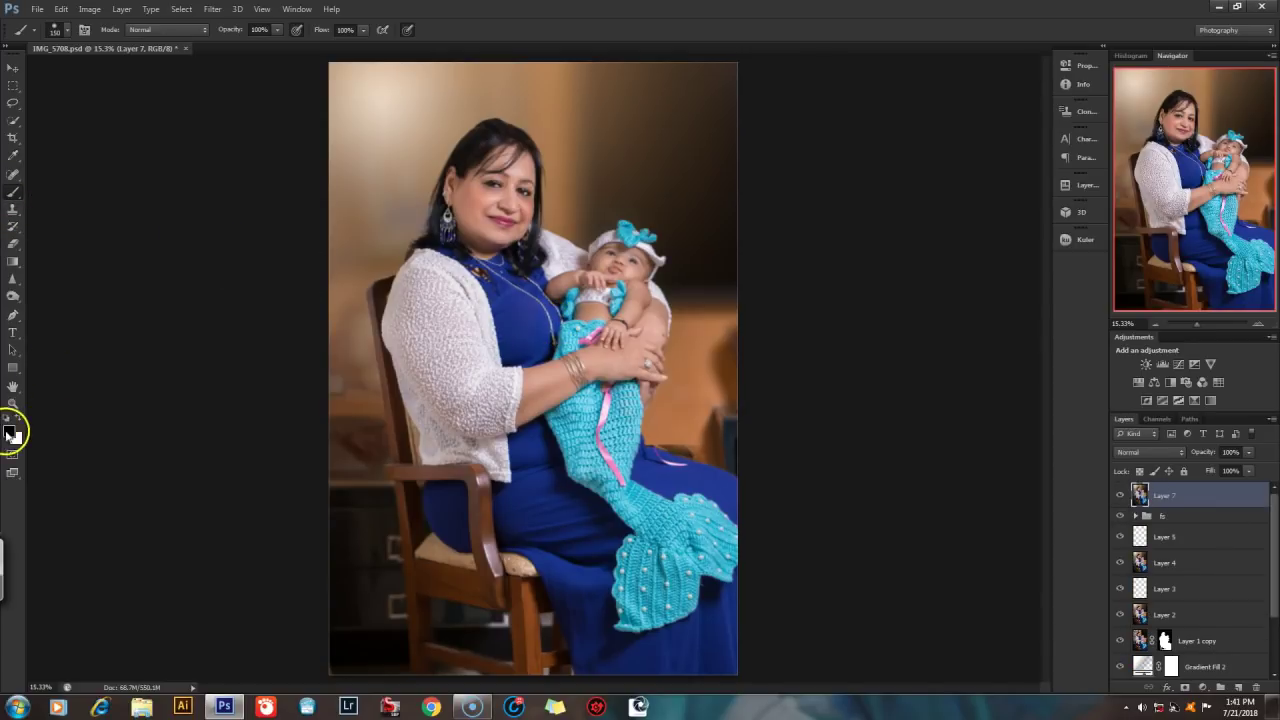
{"action": "left_click", "coordinate": [10, 431]}
{"action": "left_click", "coordinate": [928, 157]}
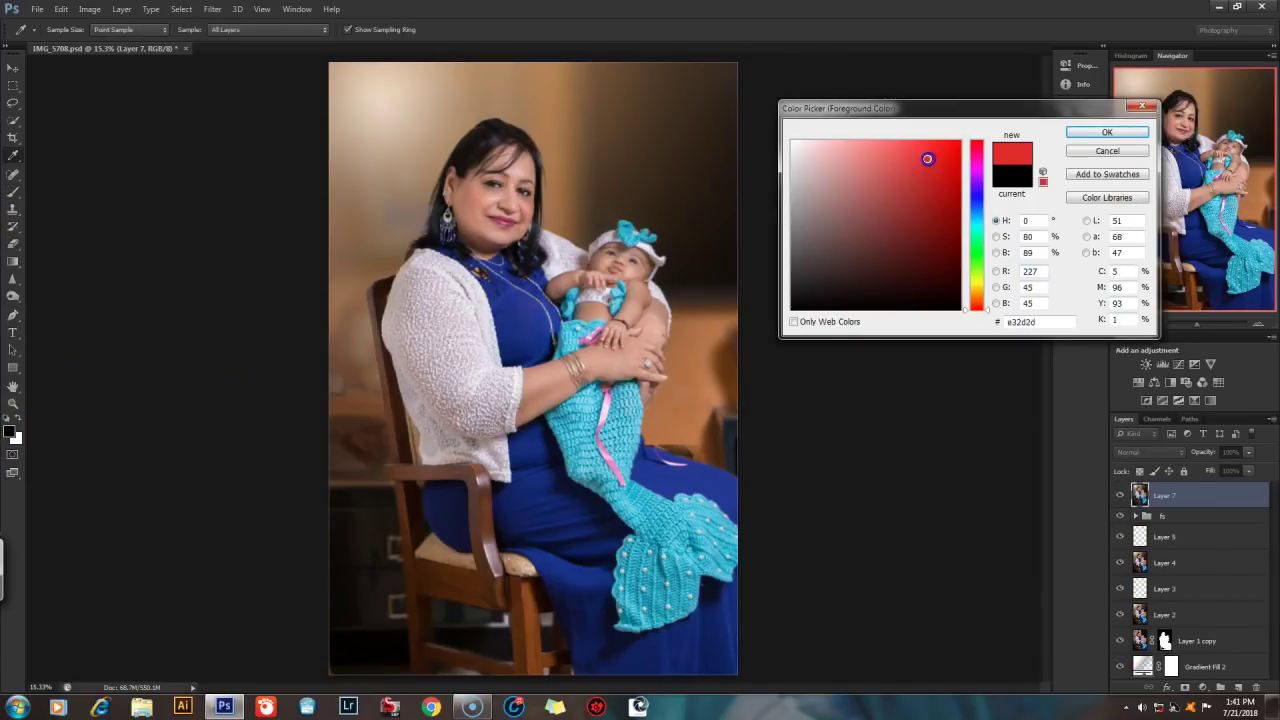
{"action": "left_click", "coordinate": [1106, 133]}
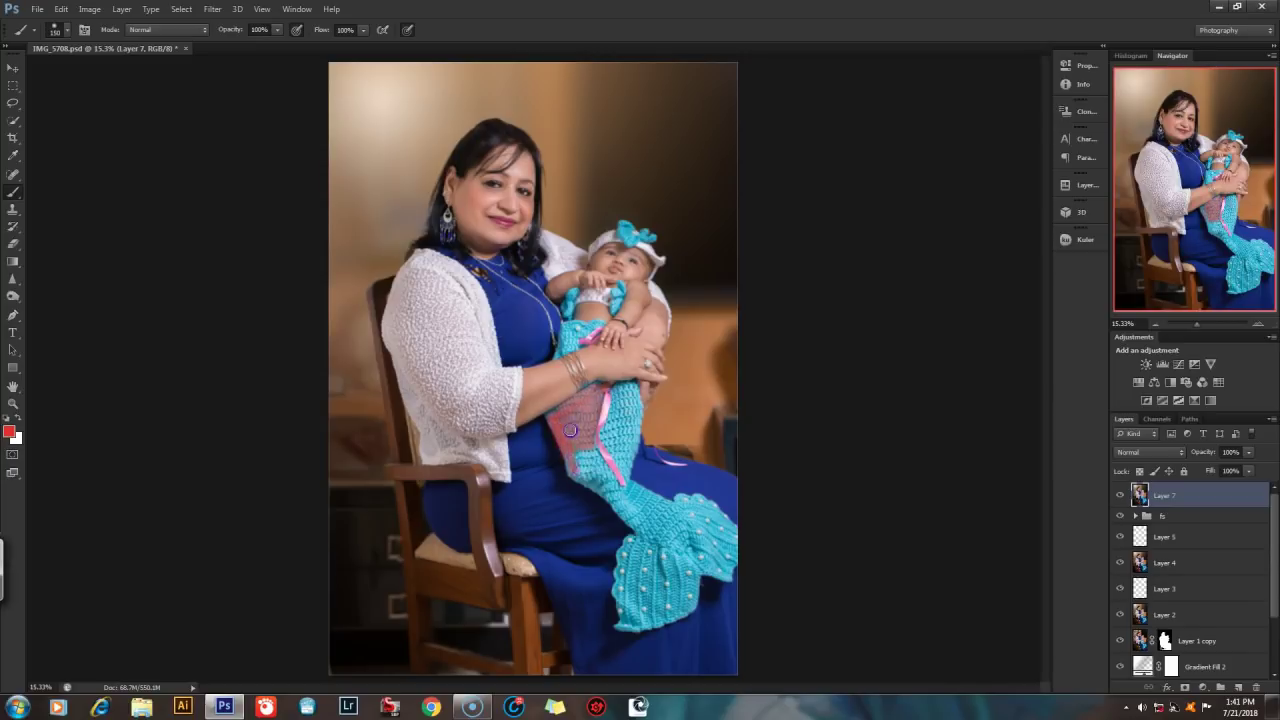
- Brush red over the lower and upper parts of the mermaid tail
{"action": "mouse_move", "coordinate": [603, 481]}
{"action": "left_mouse_down"}
{"action": "mouse_move", "coordinate": [586, 443]}
{"action": "mouse_move", "coordinate": [604, 464]}
{"action": "left_mouse_up"}
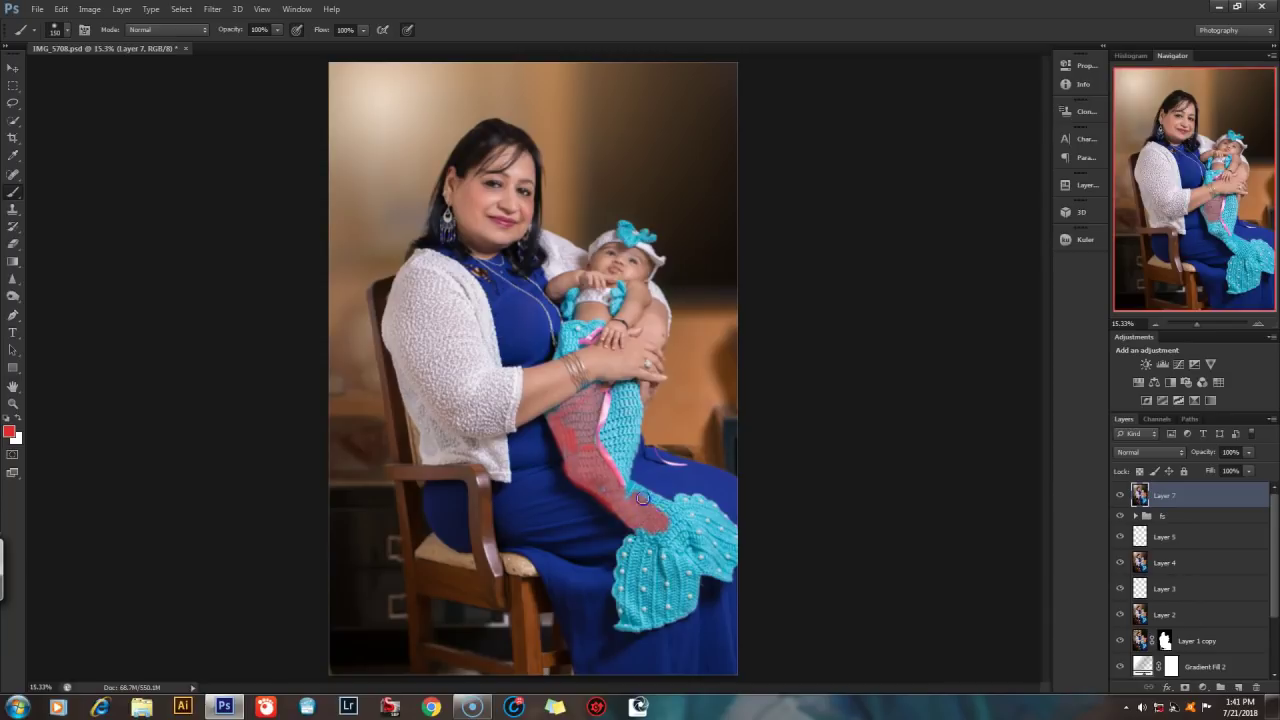
{"action": "mouse_move", "coordinate": [673, 511]}
{"action": "left_mouse_down"}
{"action": "mouse_move", "coordinate": [630, 463]}
{"action": "mouse_move", "coordinate": [634, 400]}
{"action": "mouse_move", "coordinate": [619, 439]}
{"action": "mouse_move", "coordinate": [623, 421]}
{"action": "mouse_move", "coordinate": [640, 457]}
{"action": "left_mouse_up"}
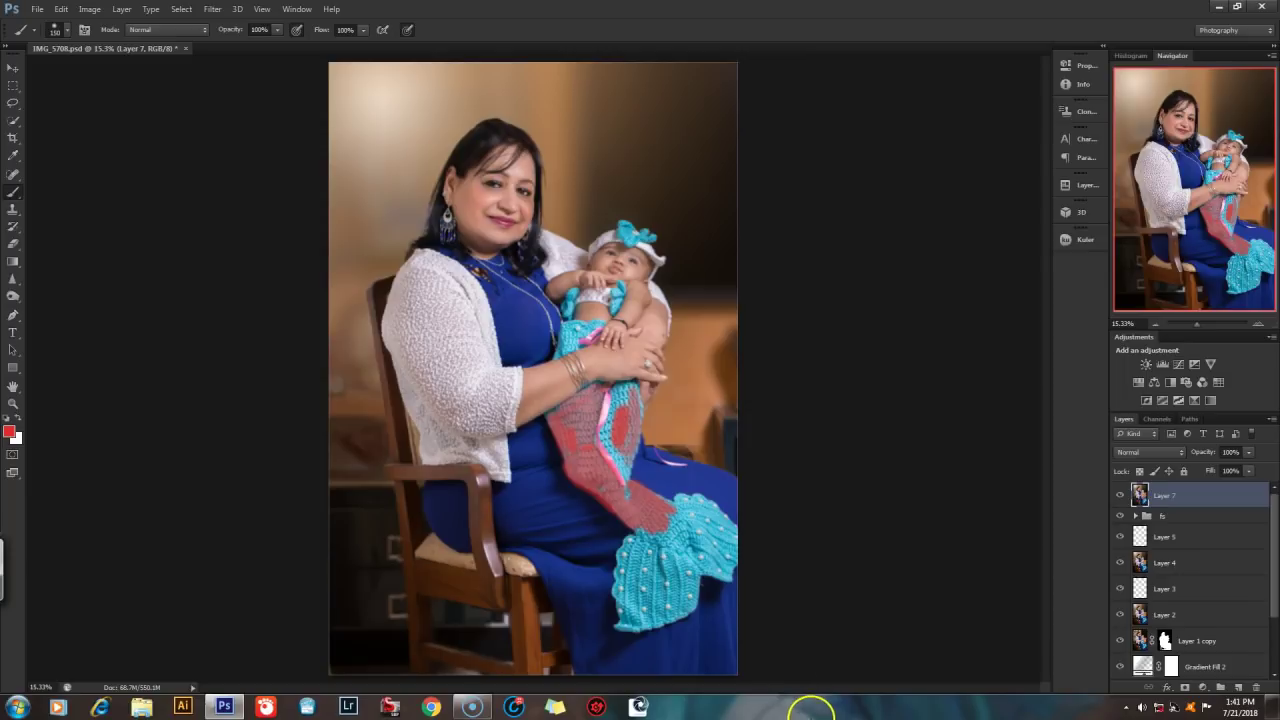
{"action": "left_click", "coordinate": [616, 395]}
{"action": "mouse_move", "coordinate": [620, 393]}
{"action": "left_mouse_down"}
{"action": "mouse_move", "coordinate": [582, 426]}
{"action": "mouse_move", "coordinate": [587, 445]}
{"action": "mouse_move", "coordinate": [581, 421]}
{"action": "mouse_move", "coordinate": [589, 450]}
{"action": "mouse_move", "coordinate": [578, 421]}
{"action": "left_mouse_up"}
{"action": "left_click", "coordinate": [620, 497]}
{"action": "left_click", "coordinate": [600, 489]}
{"action": "left_click", "coordinate": [651, 541]}
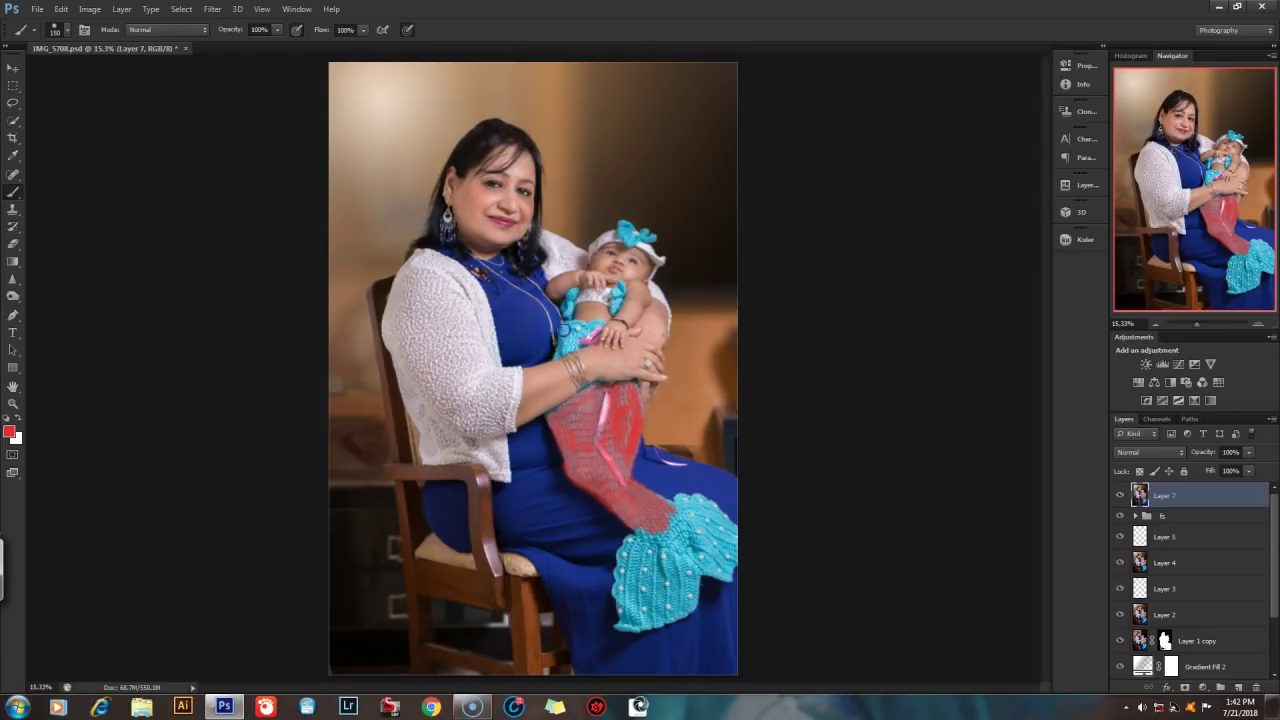
- Paint red over the leg area, under the woman's hand, near the wrist and the tail's left edge
{"action": "left_click_drag", "start_coordinate": [571, 347], "coordinate": [590, 328]}
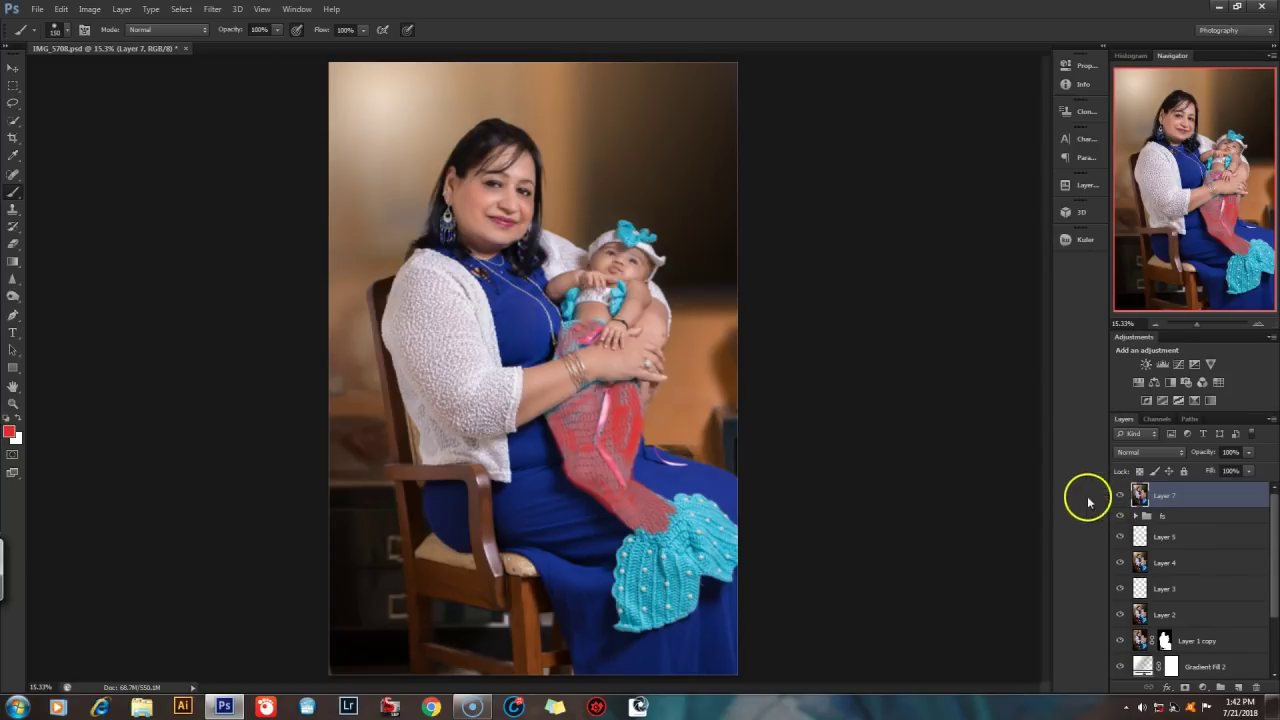
{"action": "mouse_move", "coordinate": [660, 406]}
{"action": "left_mouse_down"}
{"action": "mouse_move", "coordinate": [594, 399]}
{"action": "mouse_move", "coordinate": [584, 363]}
{"action": "mouse_move", "coordinate": [596, 346]}
{"action": "mouse_move", "coordinate": [579, 335]}
{"action": "mouse_move", "coordinate": [561, 367]}
{"action": "mouse_move", "coordinate": [611, 346]}
{"action": "left_mouse_up"}
{"action": "left_click", "coordinate": [1187, 503]}
{"action": "left_click_drag", "start_coordinate": [1187, 503], "coordinate": [1080, 490]}
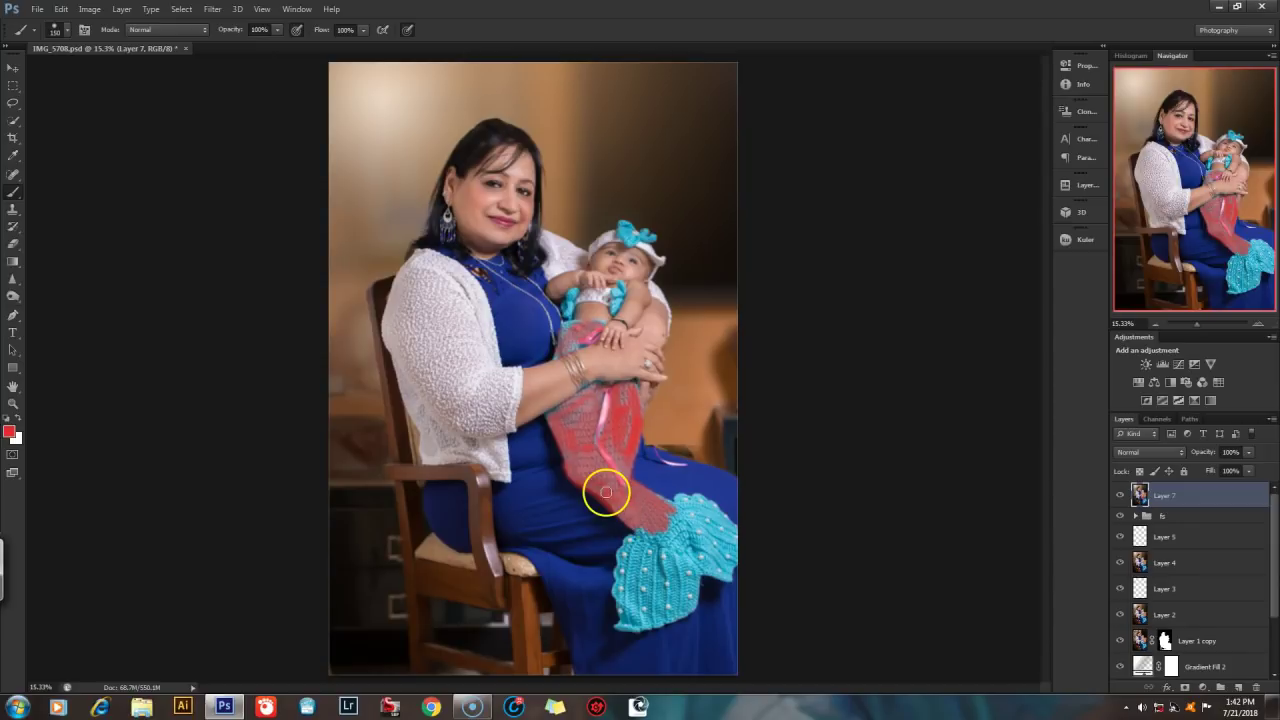
{"action": "key", "text": "ctrl+plus"}
{"action": "key", "text": "ctrl+plus"}
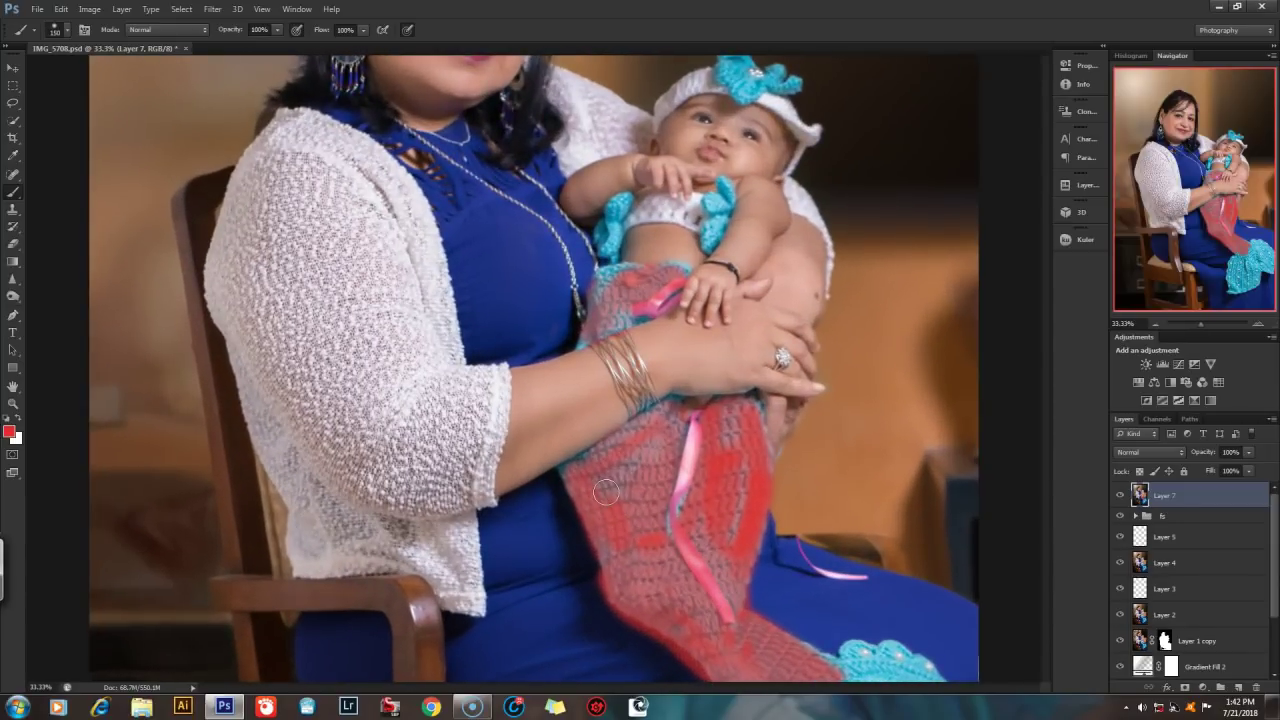
{"action": "left_click_drag", "start_coordinate": [580, 483], "coordinate": [631, 631]}
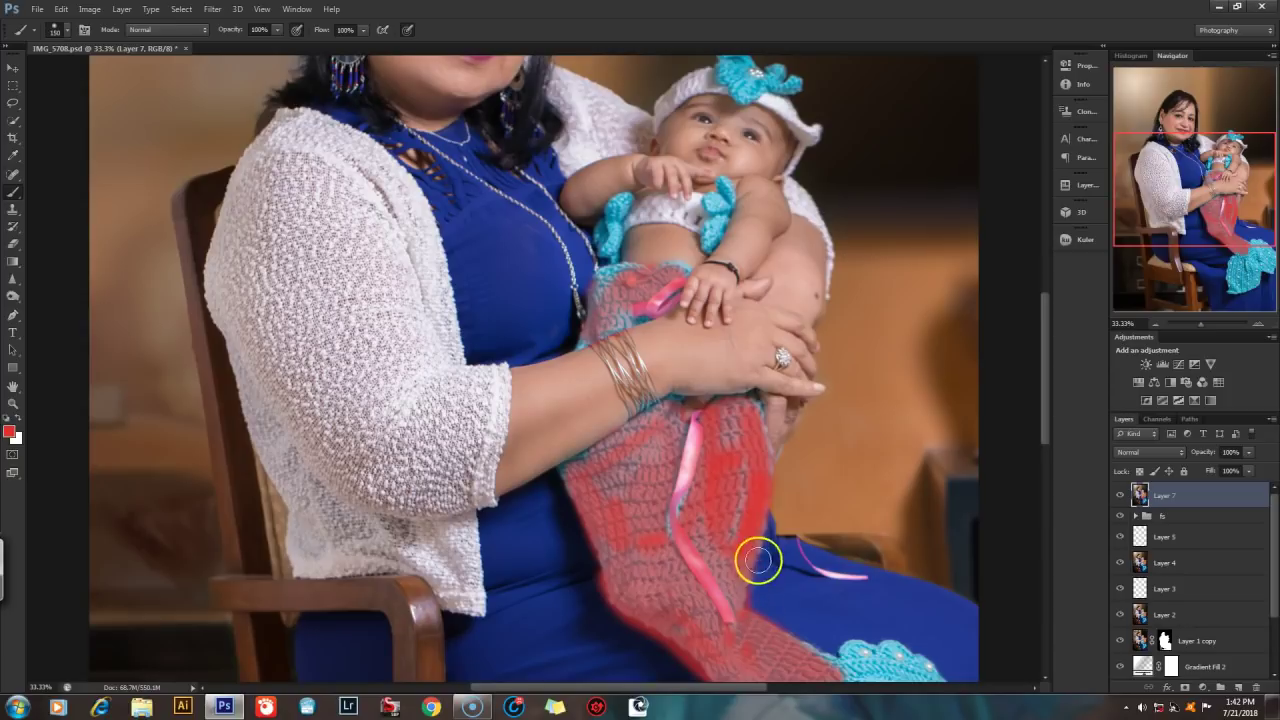
{"action": "key", "text": "ctrl+0"}
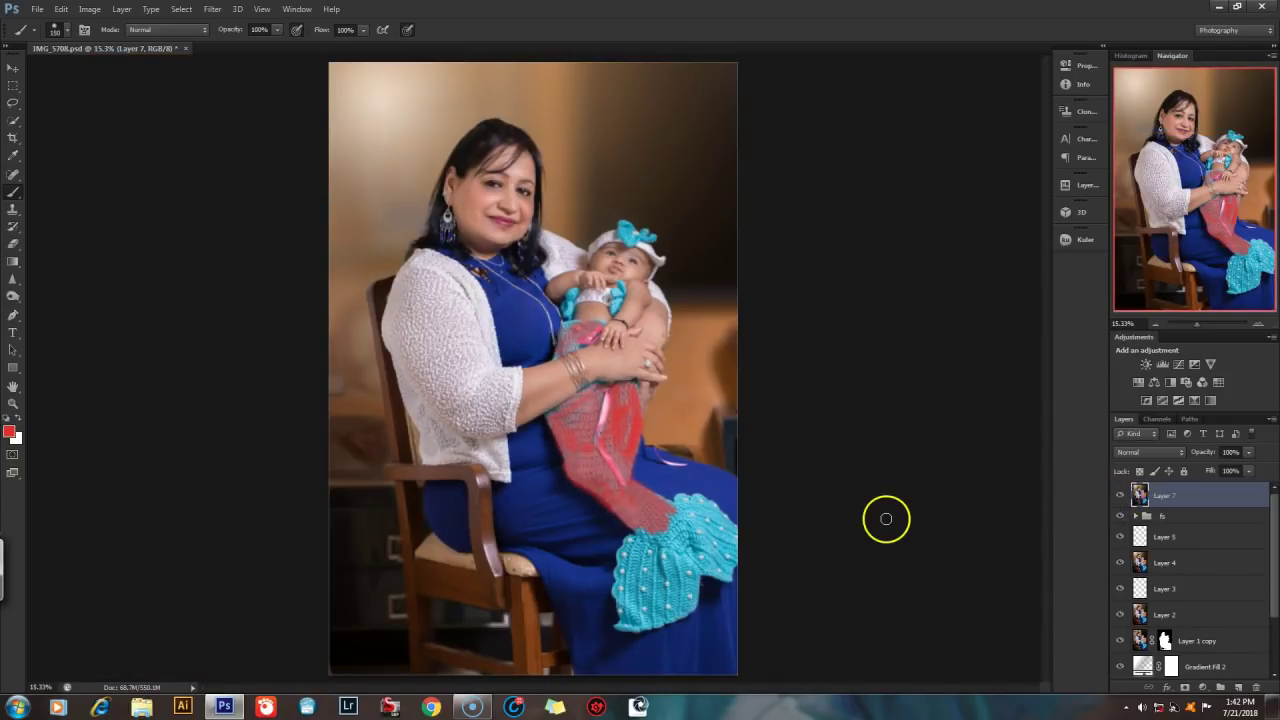
- Delete the red-painted Layer 7, then add a Selective Color adjustment layer from the Layers panel
{"action": "key", "text": "Delete"}
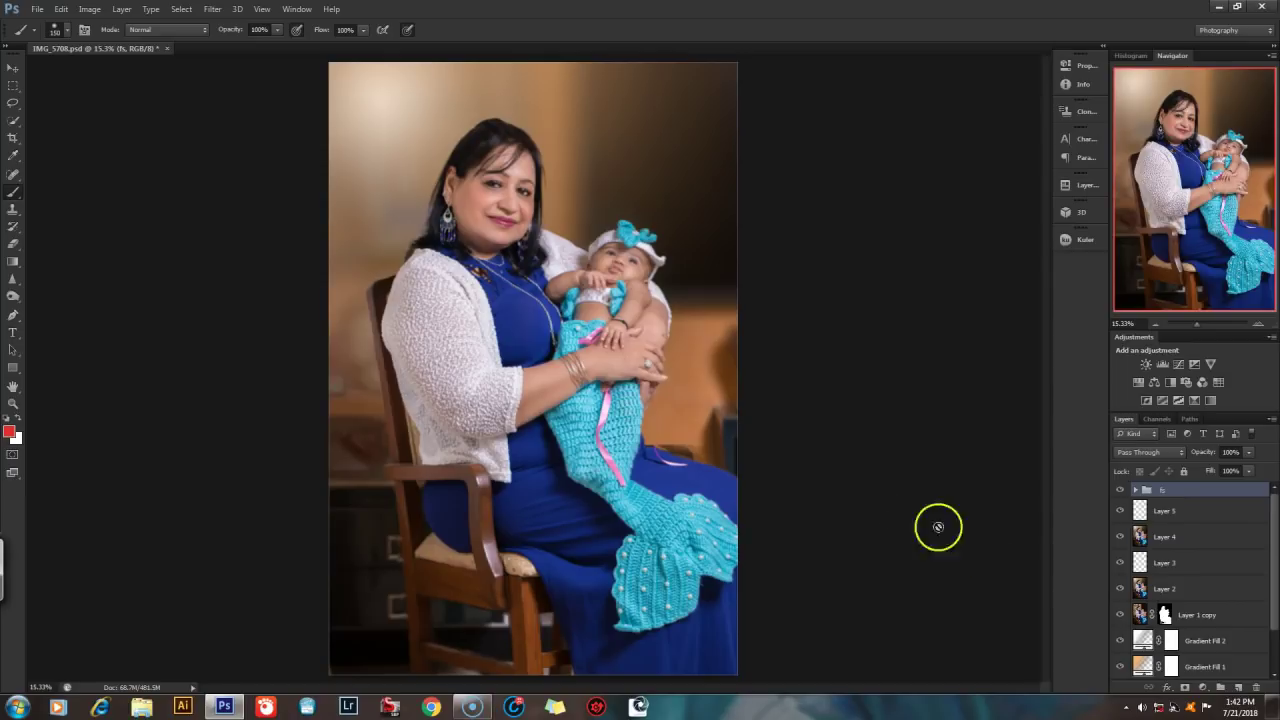
{"action": "left_click", "coordinate": [1201, 686]}
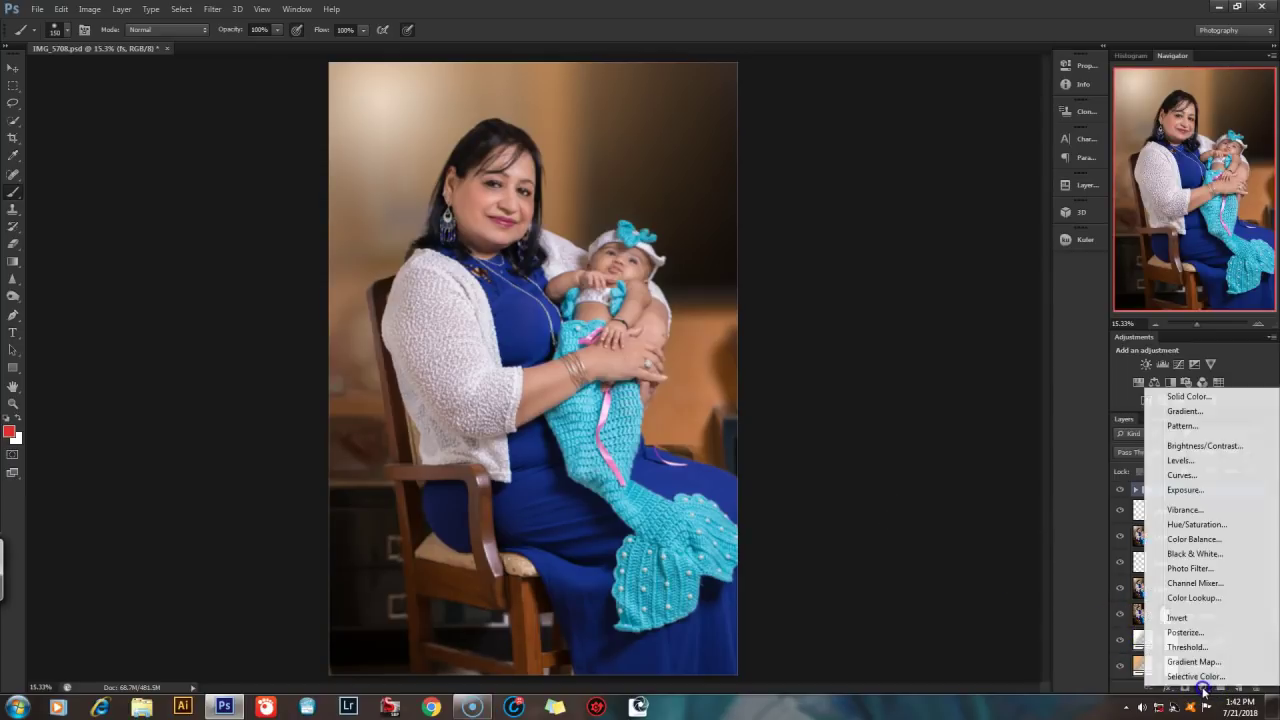
{"action": "left_click", "coordinate": [911, 559]}
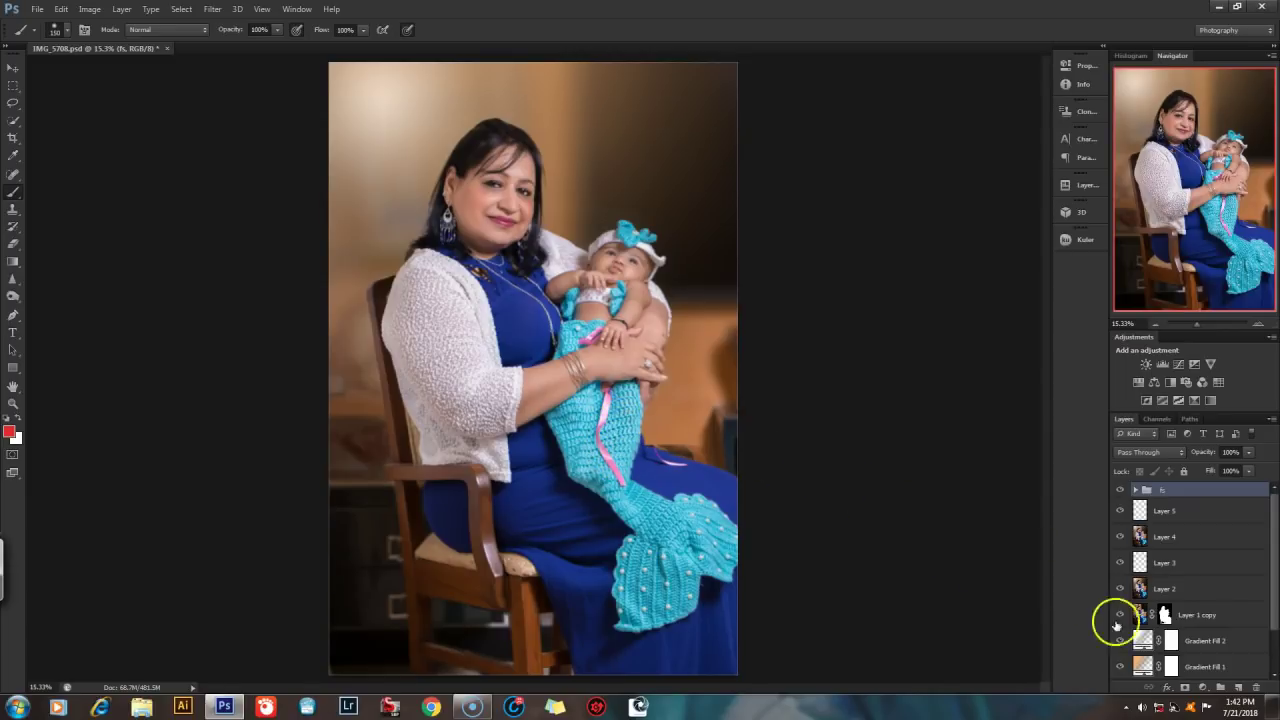
{"action": "left_click", "coordinate": [1203, 688]}
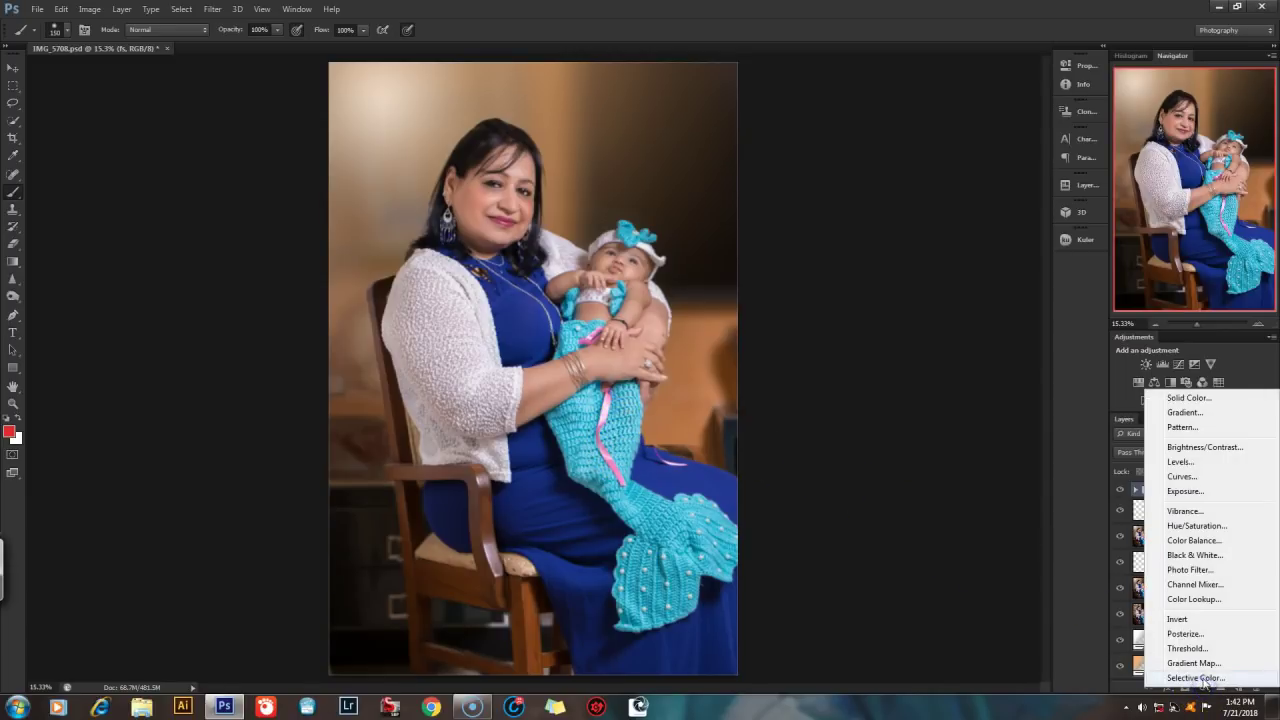
{"action": "left_click", "coordinate": [1198, 678]}
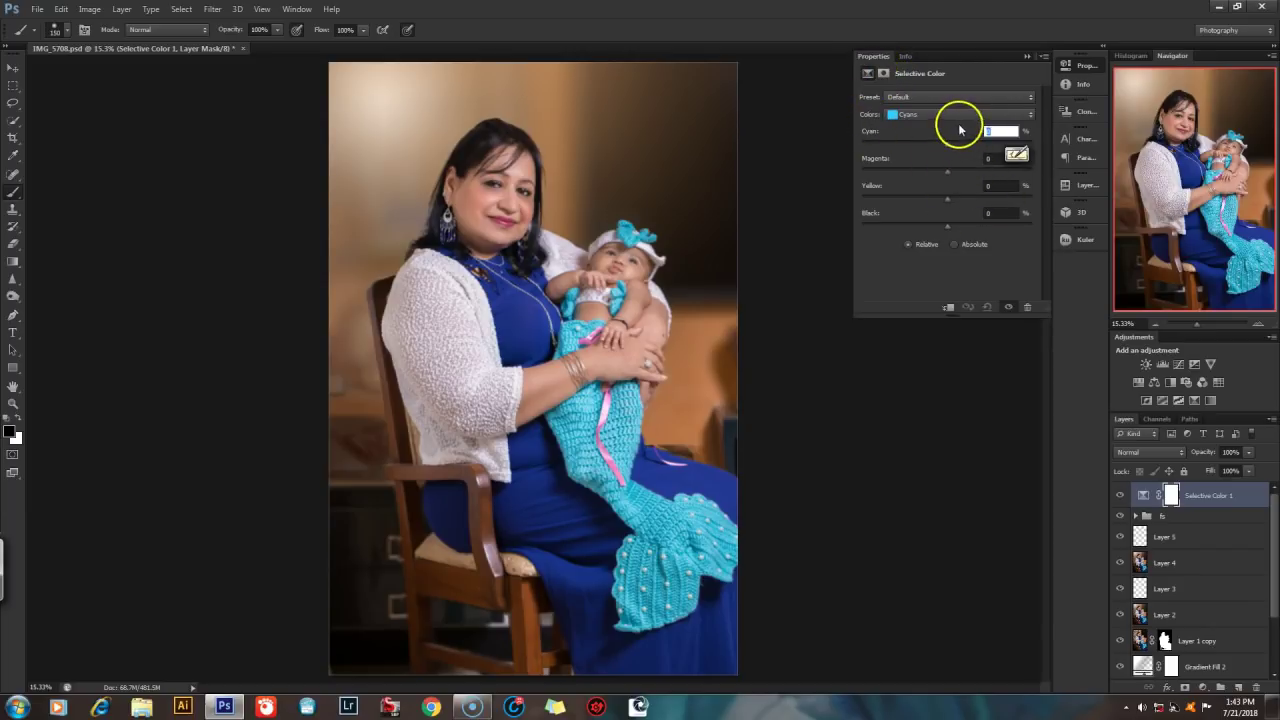
{"action": "left_click", "coordinate": [931, 150]}
{"action": "left_click_drag", "start_coordinate": [922, 146], "coordinate": [894, 241]}
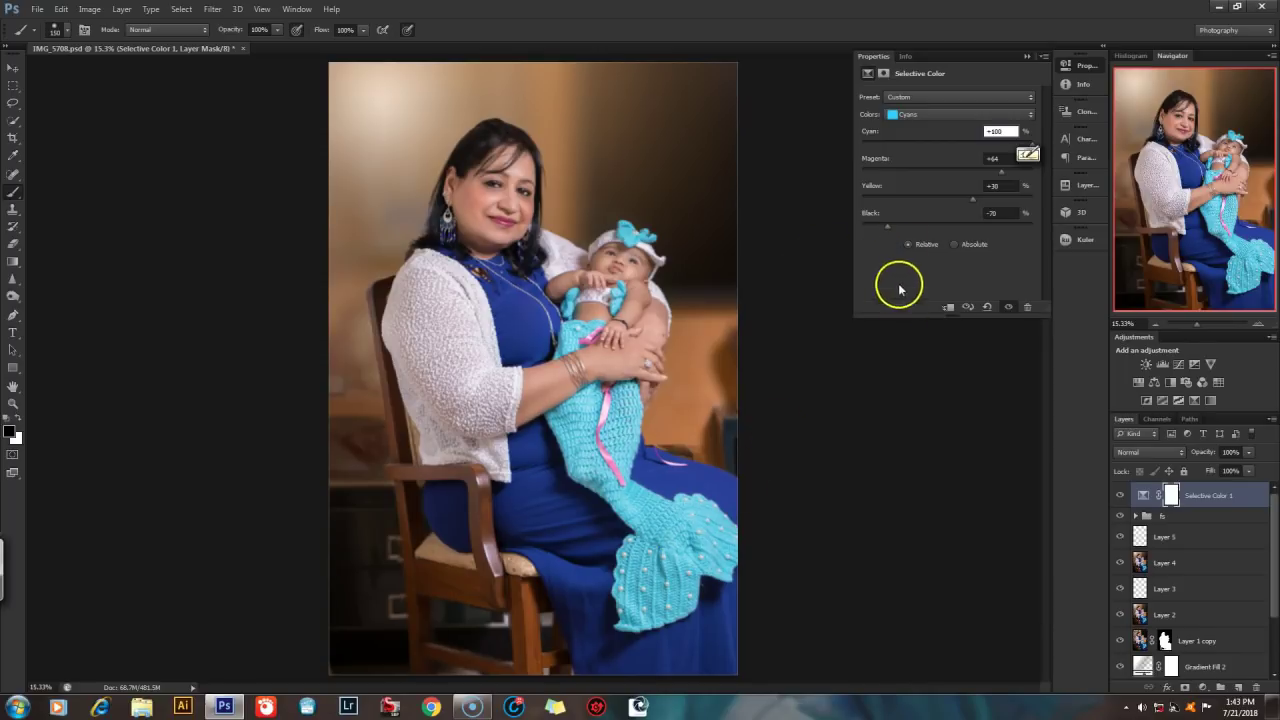
{"action": "mouse_move", "coordinate": [888, 226]}
{"action": "left_mouse_down"}
{"action": "mouse_move", "coordinate": [938, 228]}
{"action": "mouse_move", "coordinate": [894, 231]}
{"action": "left_mouse_up"}
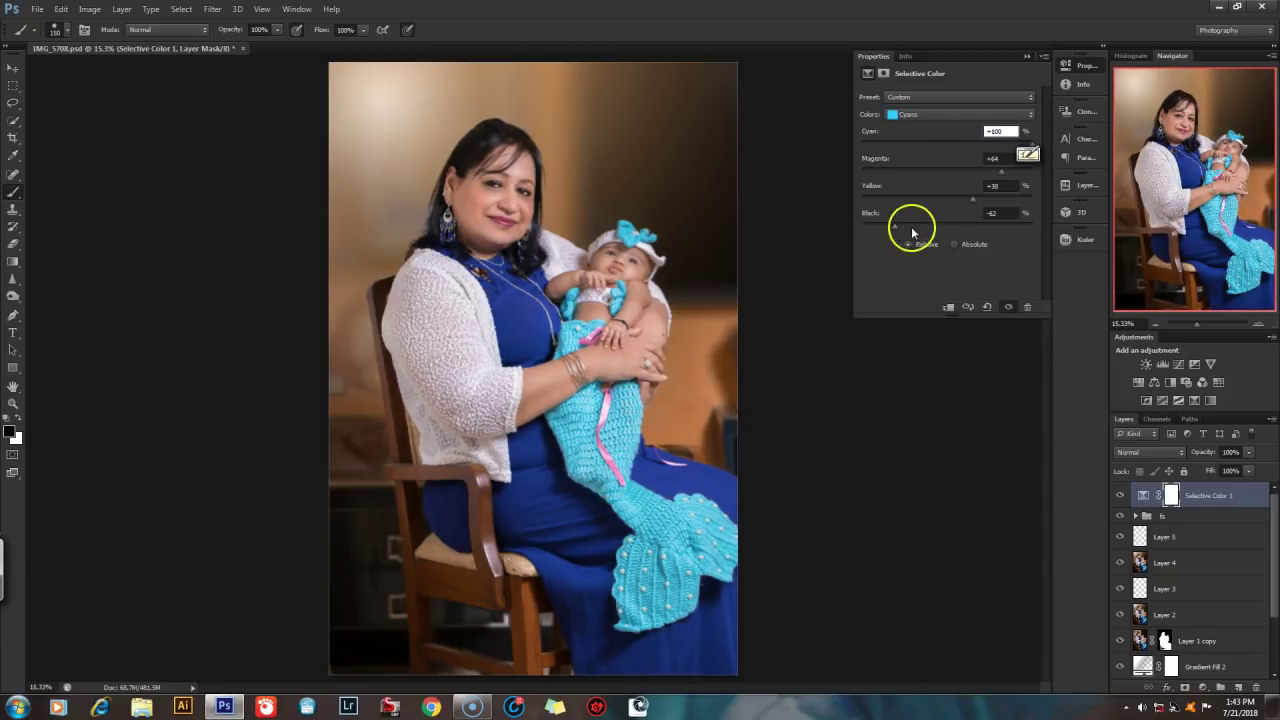
{"action": "mouse_move", "coordinate": [881, 223]}
{"action": "left_mouse_down"}
{"action": "mouse_move", "coordinate": [935, 231]}
{"action": "mouse_move", "coordinate": [894, 221]}
{"action": "mouse_move", "coordinate": [934, 223]}
{"action": "mouse_move", "coordinate": [904, 224]}
{"action": "left_mouse_up"}
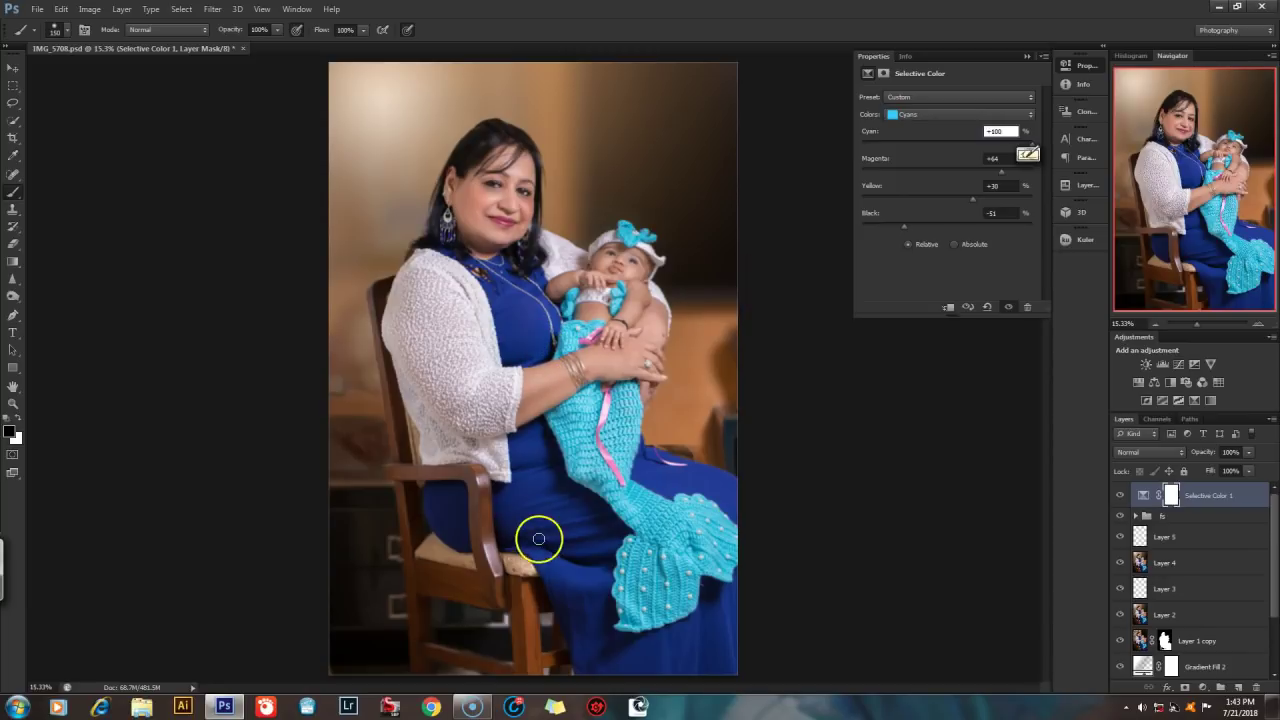
{"action": "left_click_drag", "start_coordinate": [904, 228], "coordinate": [985, 226]}
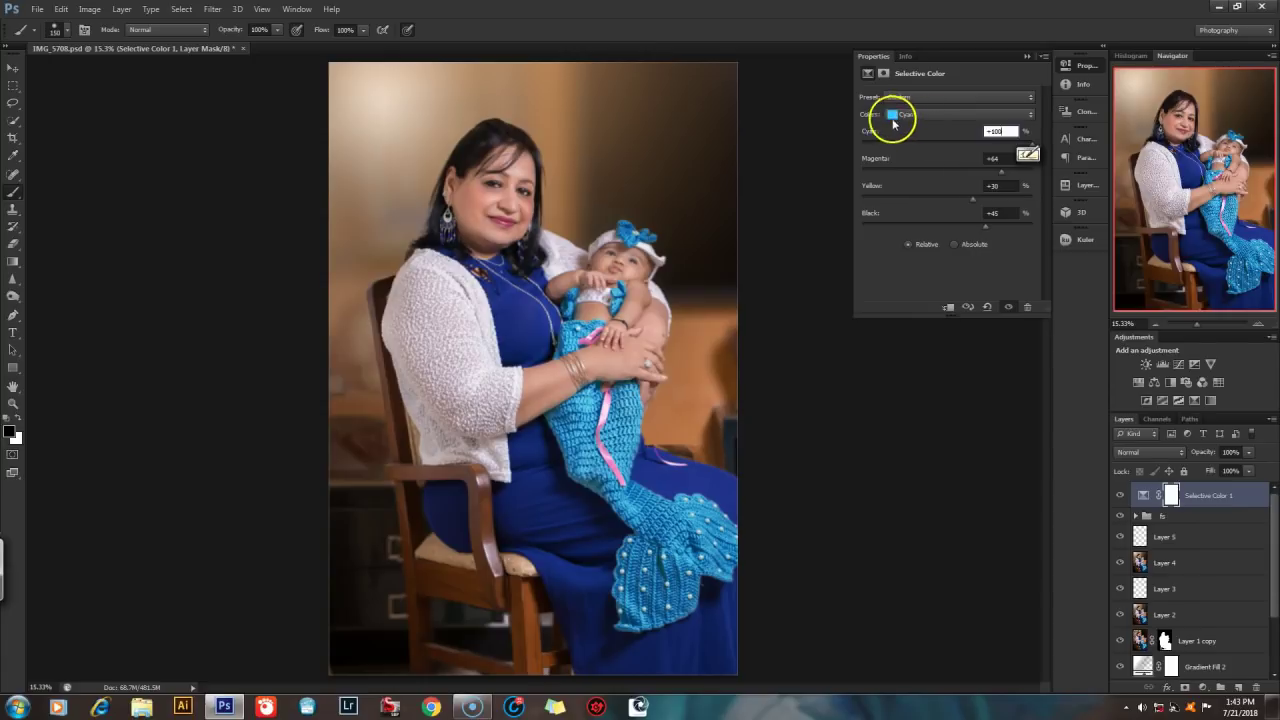
{"action": "type", "text": "0"}
{"action": "key", "text": "Tab"}
{"action": "type", "text": "0"}
{"action": "key", "text": "Tab"}
{"action": "type", "text": "0"}
{"action": "key", "text": "Tab"}
{"action": "type", "text": "0"}
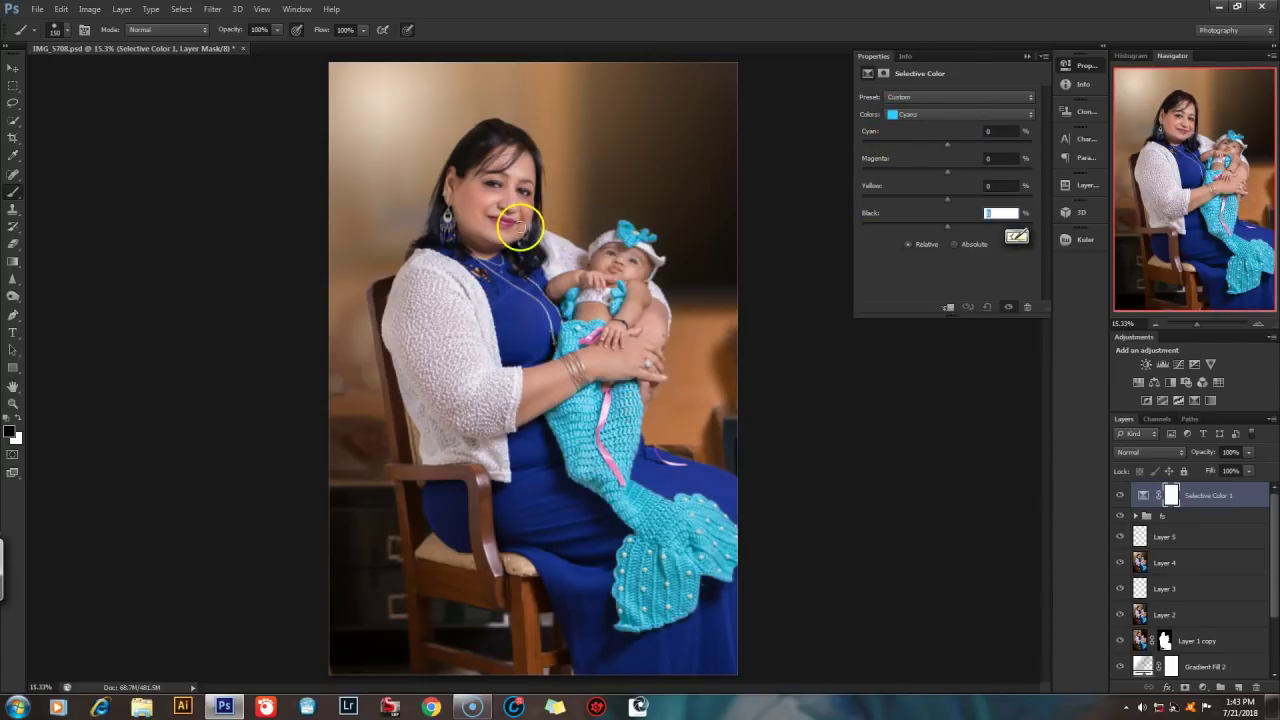
- Choose the Blues range and bring its sliders to about +1 cyan, +1 magenta, −2 yellow, 0 black
{"action": "left_click", "coordinate": [968, 115]}
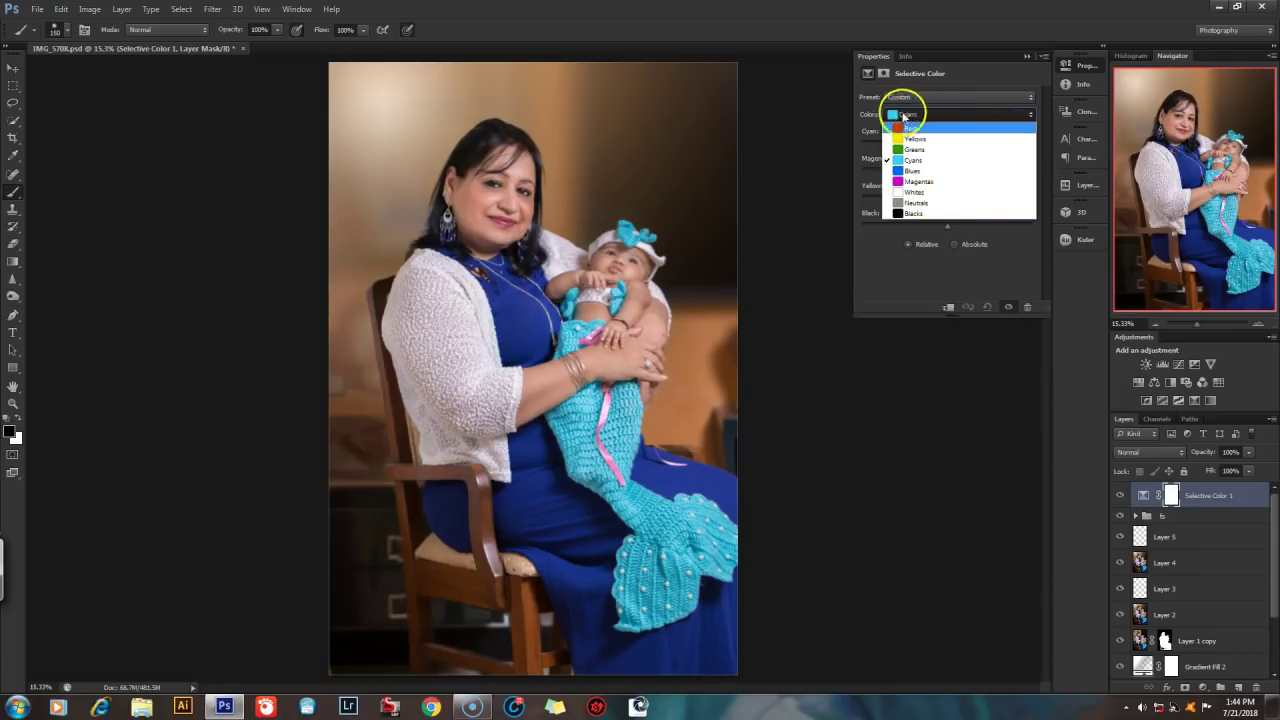
{"action": "left_click", "coordinate": [918, 172]}
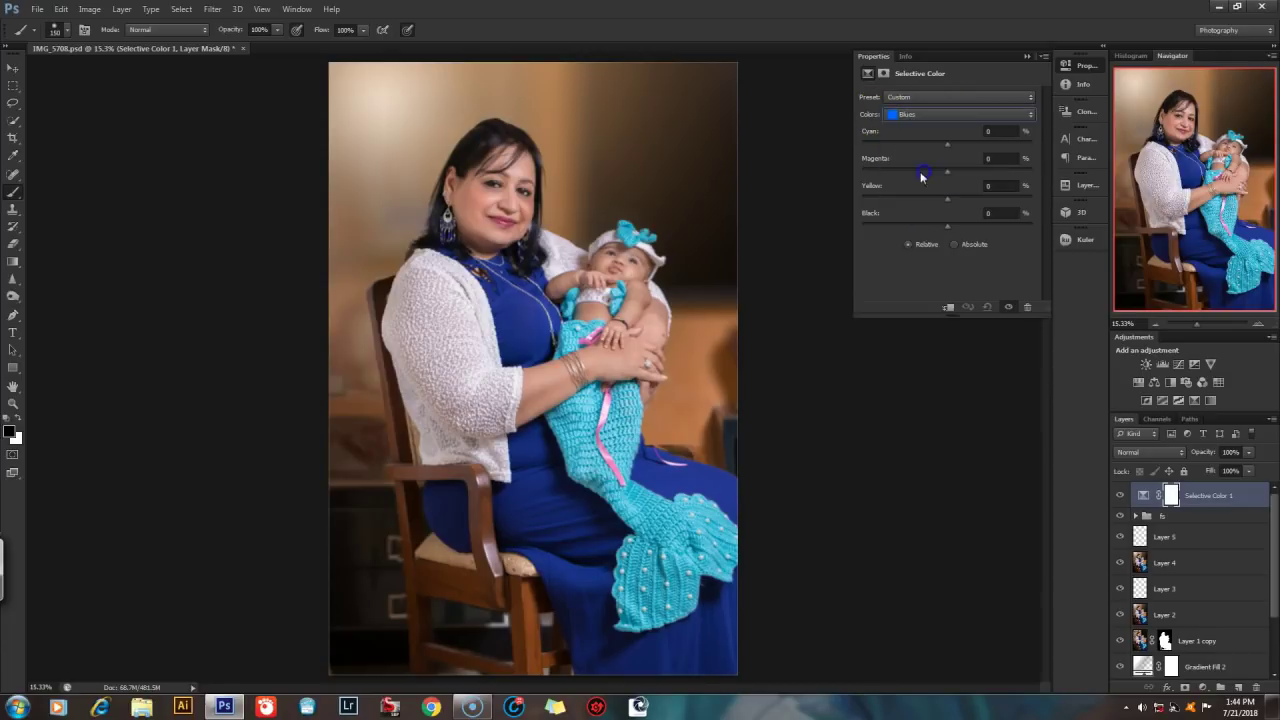
{"action": "left_click", "coordinate": [948, 146]}
{"action": "left_click_drag", "start_coordinate": [918, 146], "coordinate": [841, 146]}
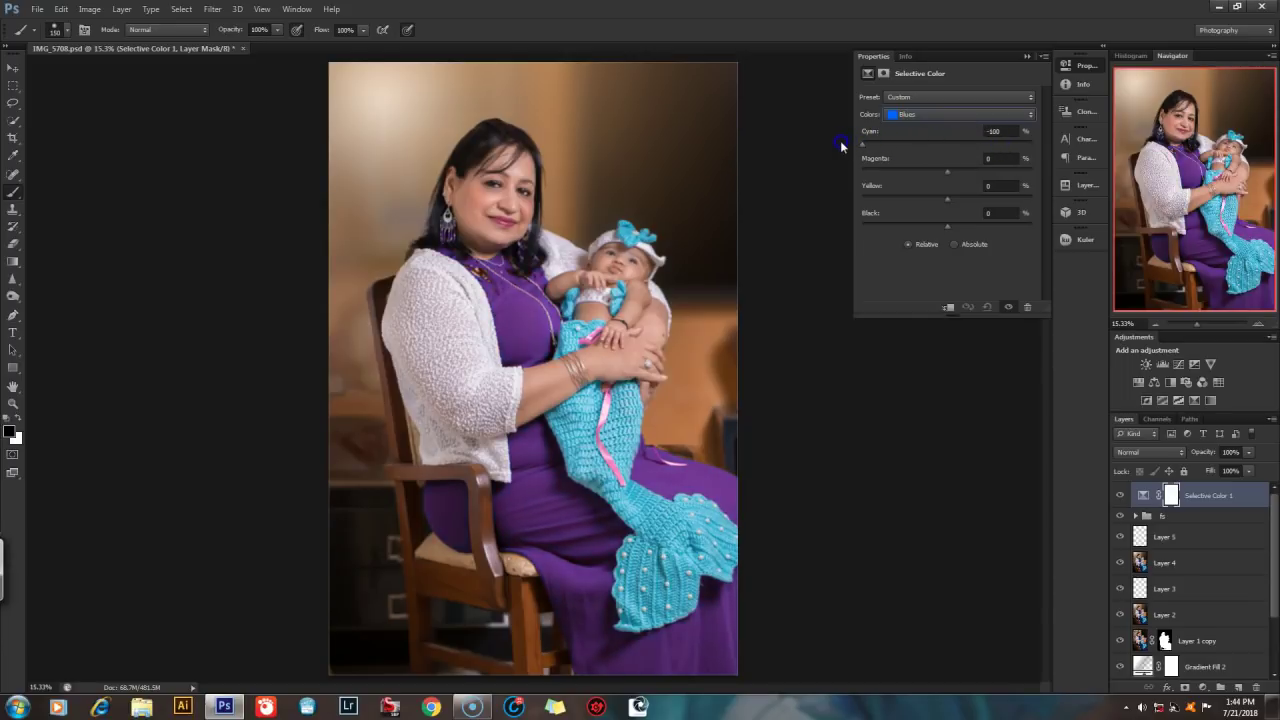
{"action": "mouse_move", "coordinate": [932, 175]}
{"action": "left_mouse_down"}
{"action": "mouse_move", "coordinate": [894, 172]}
{"action": "mouse_move", "coordinate": [922, 175]}
{"action": "left_mouse_up"}
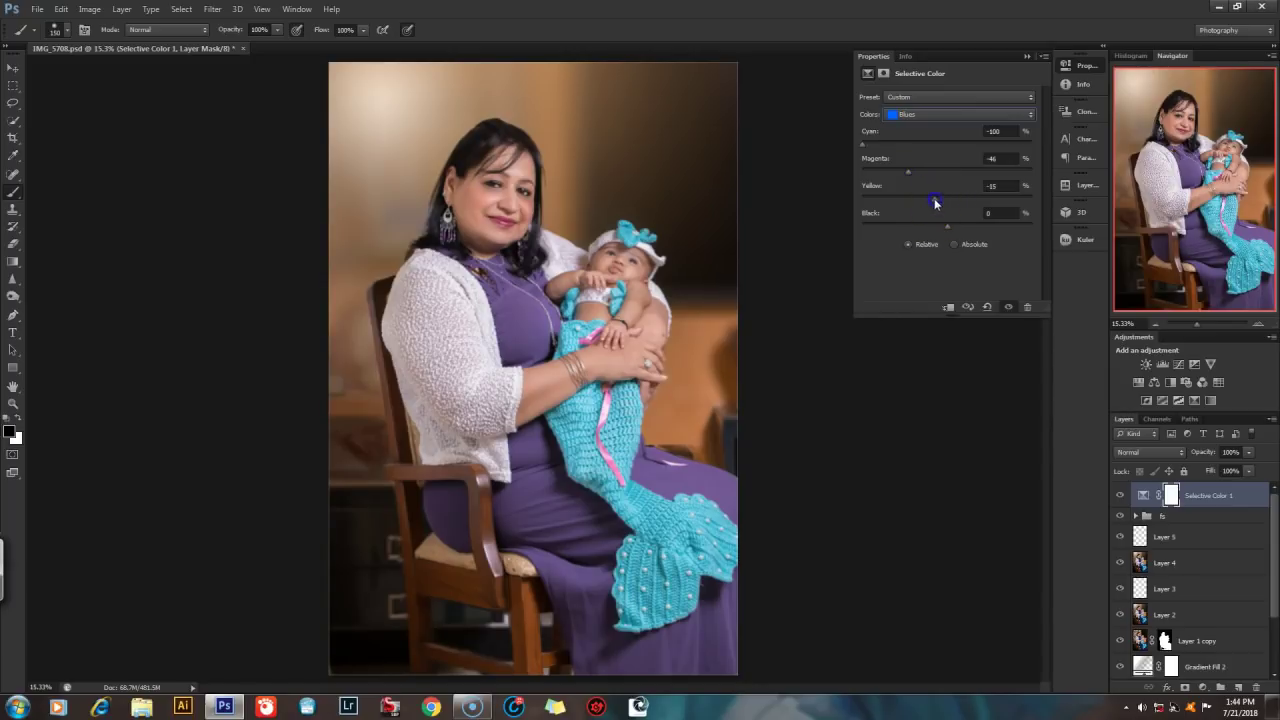
{"action": "left_click_drag", "start_coordinate": [950, 228], "coordinate": [923, 226]}
{"action": "left_click_drag", "start_coordinate": [908, 170], "coordinate": [862, 175]}
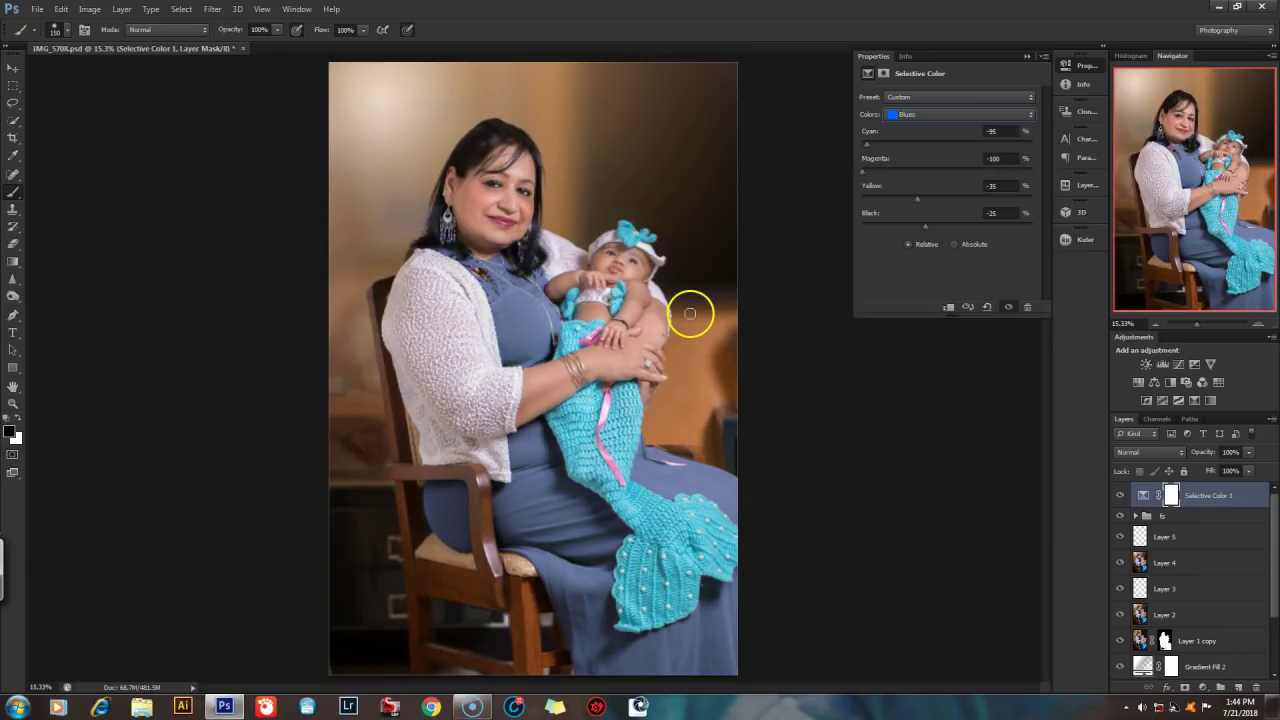
{"action": "left_click_drag", "start_coordinate": [864, 137], "coordinate": [868, 222]}
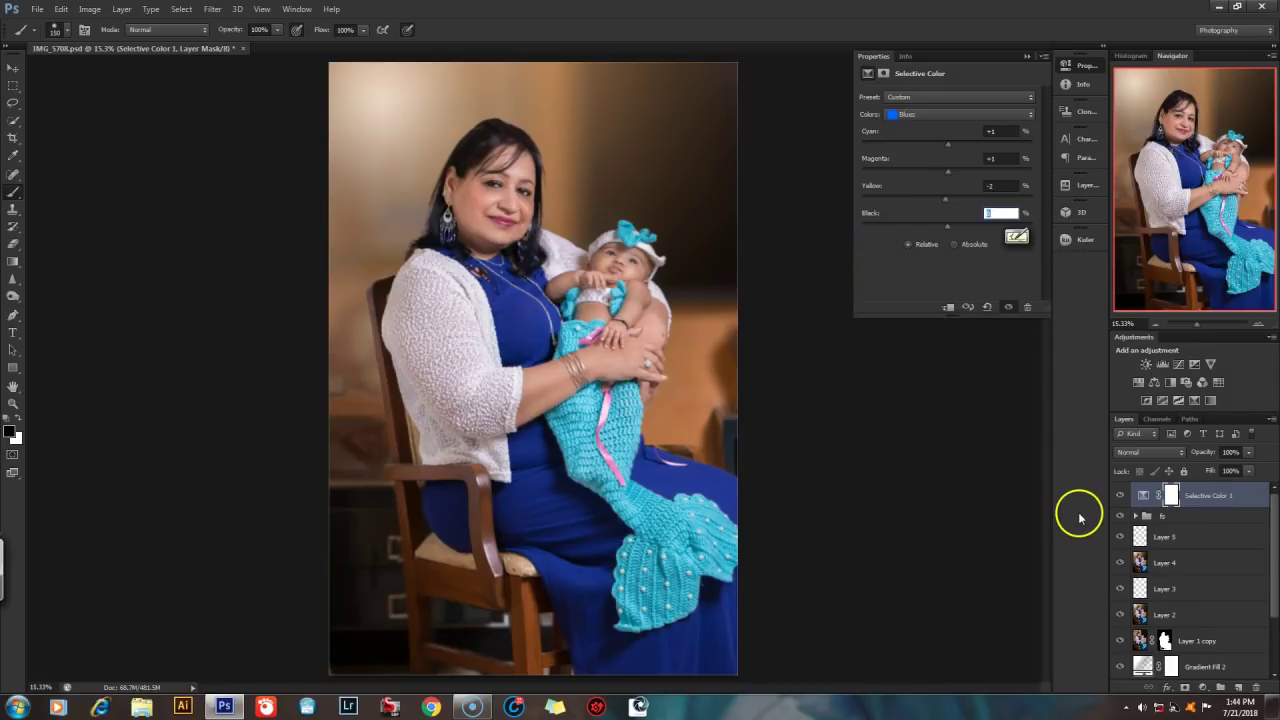
- Zero the Blues sliders, switch to Cyans, and set Cyan +55, Magenta +64, Black +18
{"action": "left_click", "coordinate": [877, 188]}
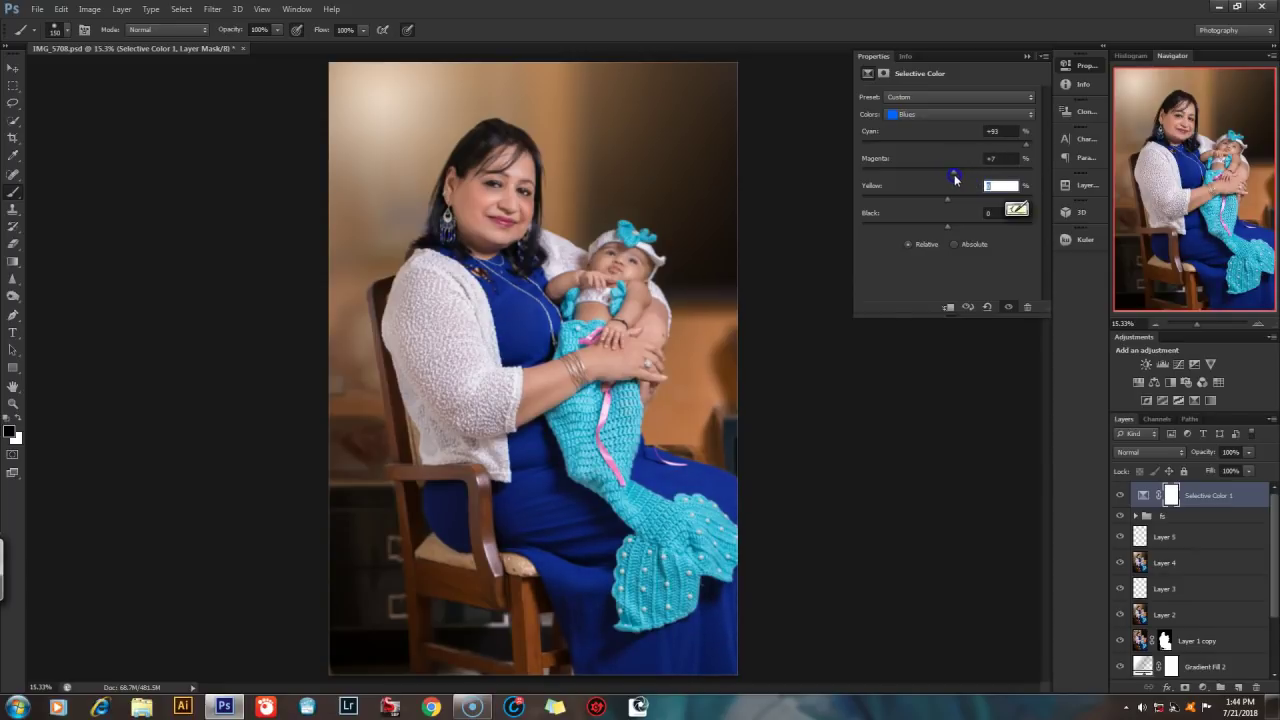
{"action": "left_click_drag", "start_coordinate": [857, 122], "coordinate": [866, 160]}
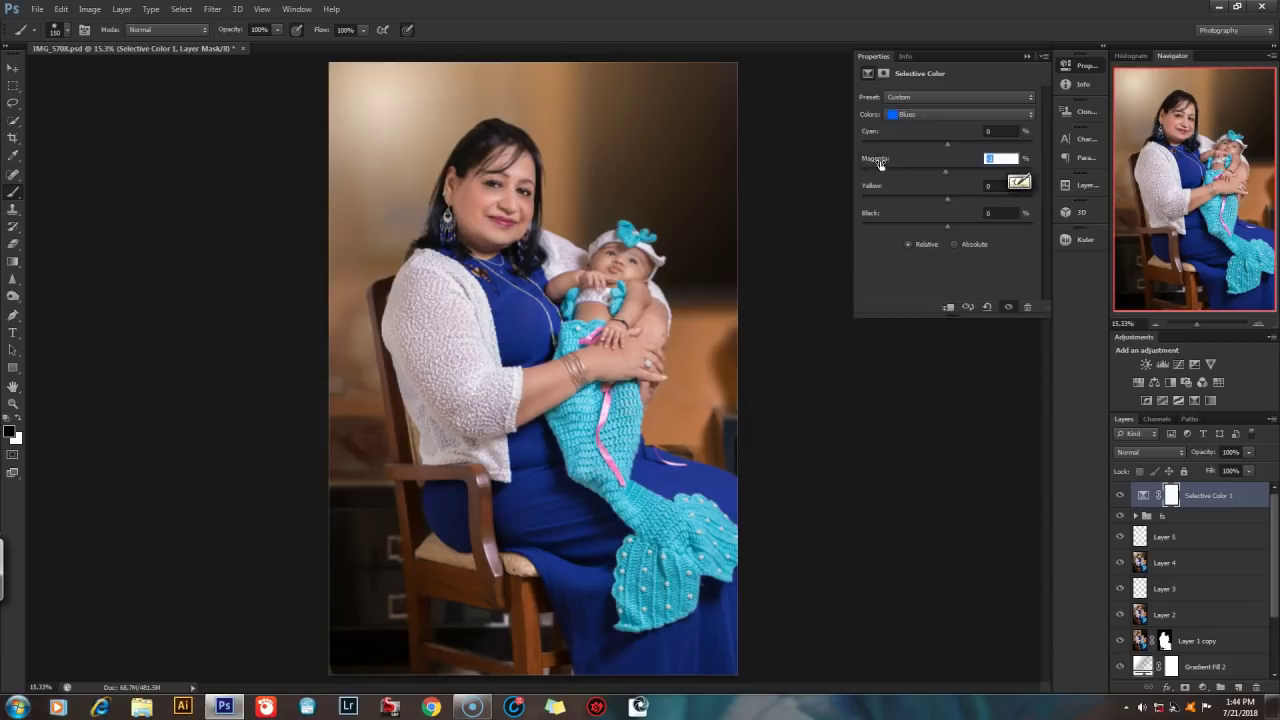
{"action": "key", "text": "alt+5"}
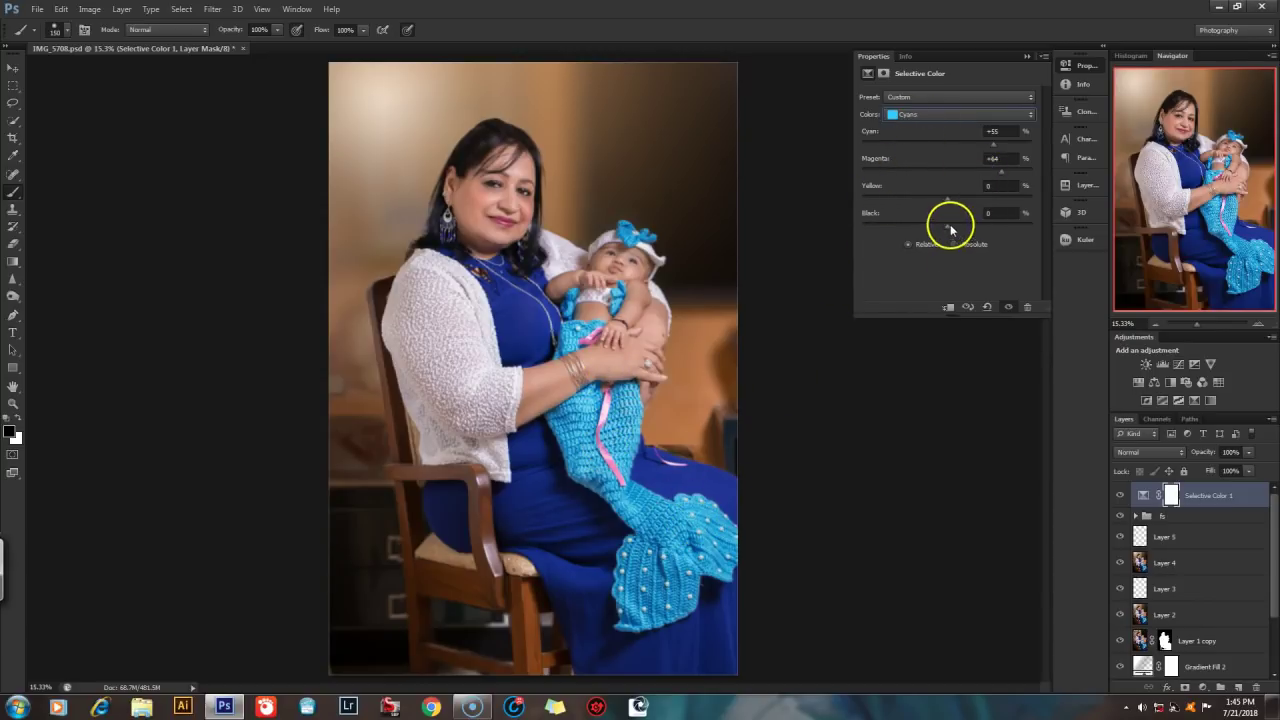
{"action": "left_click_drag", "start_coordinate": [965, 228], "coordinate": [962, 228]}
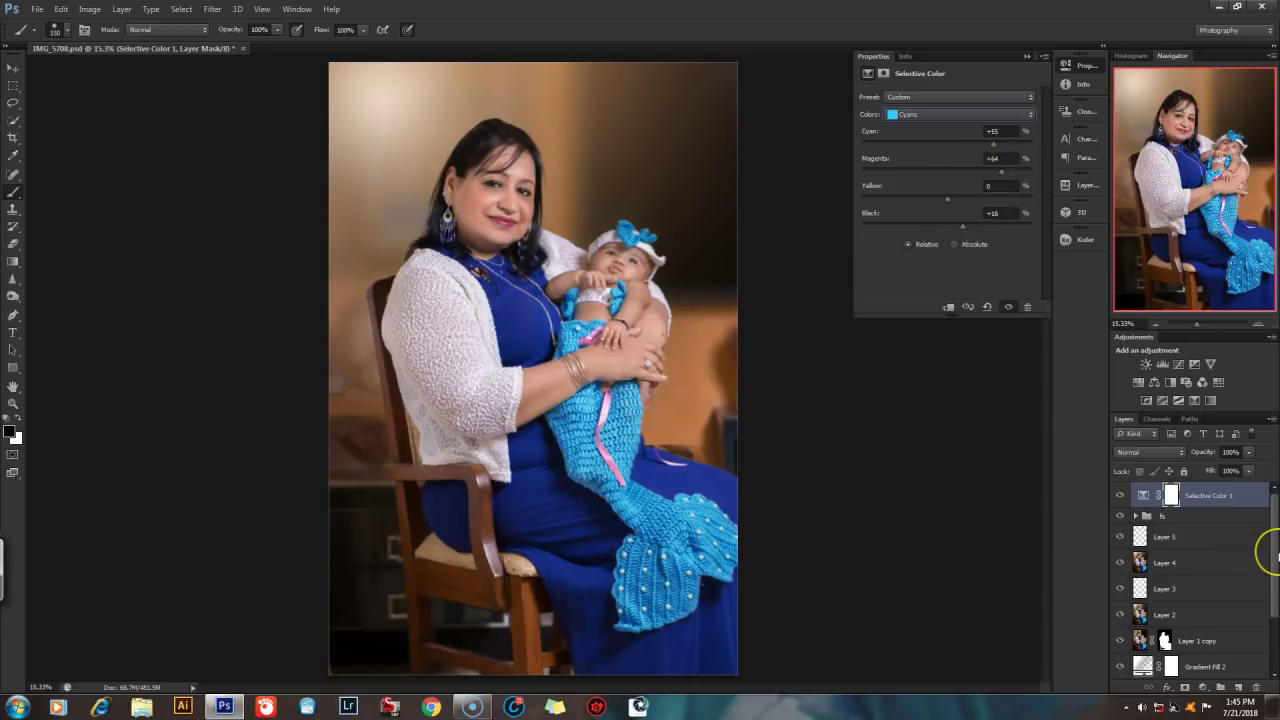
{"action": "left_click_drag", "start_coordinate": [1276, 594], "coordinate": [1276, 657]}
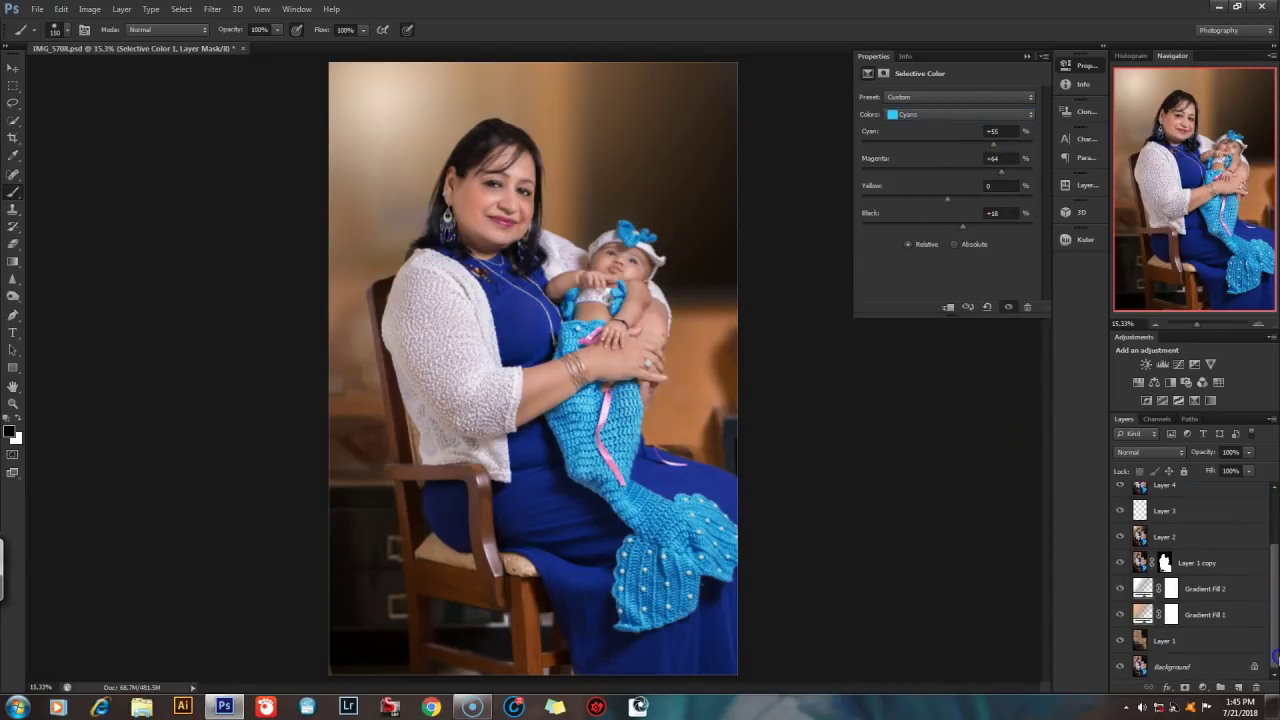
{"action": "left_click", "coordinate": [1120, 667], "text": "alt"}
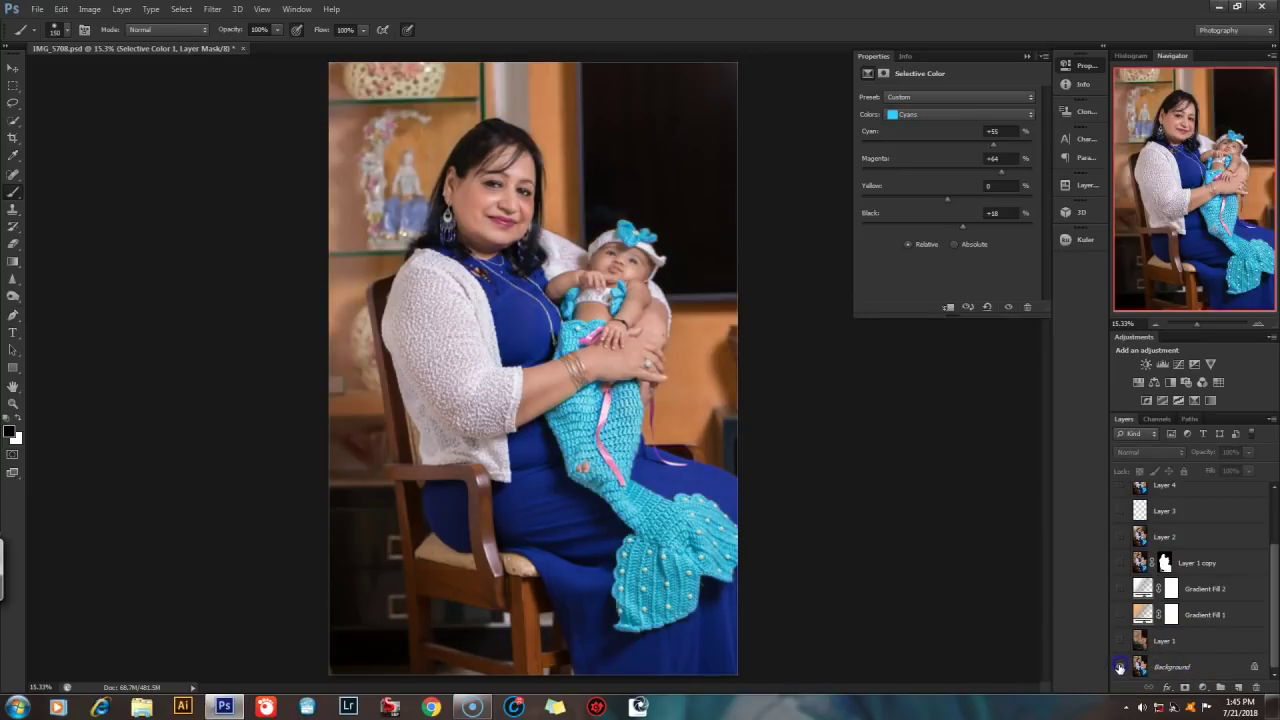
{"action": "left_click", "coordinate": [1120, 667], "text": "alt"}
{"action": "left_click", "coordinate": [1120, 667], "text": "alt"}
{"action": "left_click", "coordinate": [1120, 667], "text": "alt"}
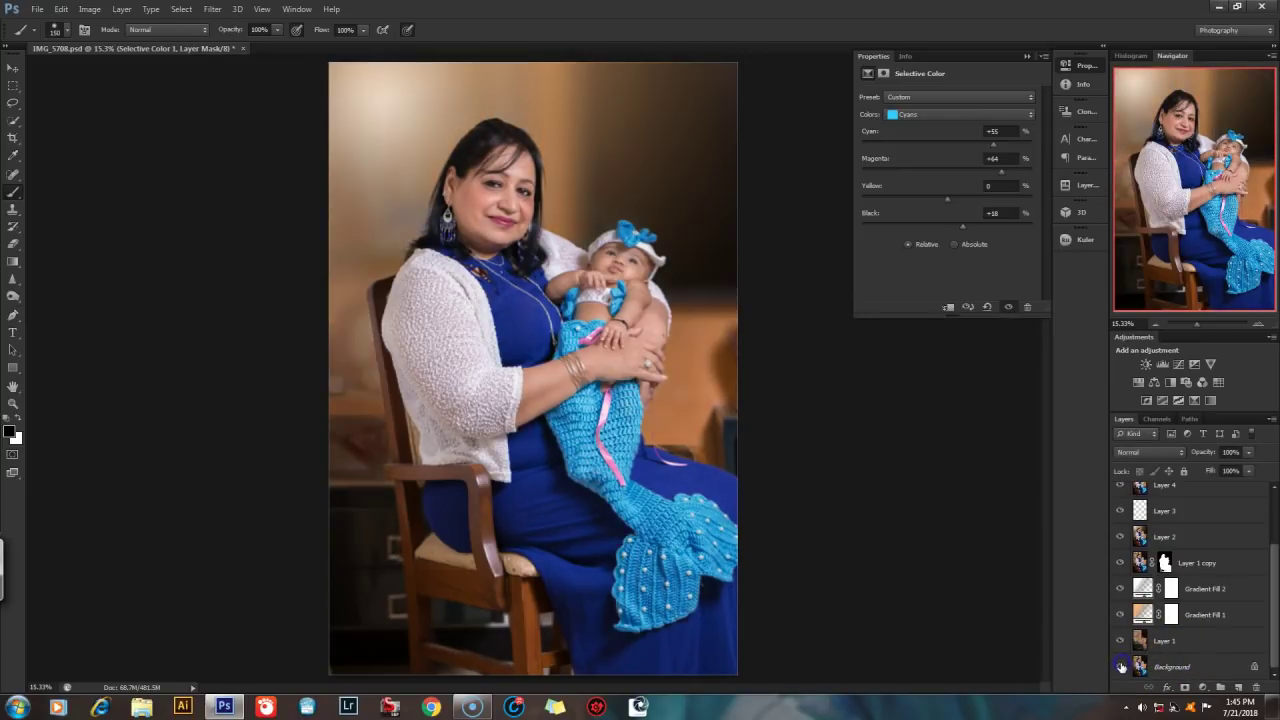
{"action": "left_click", "coordinate": [1119, 667], "text": "alt"}
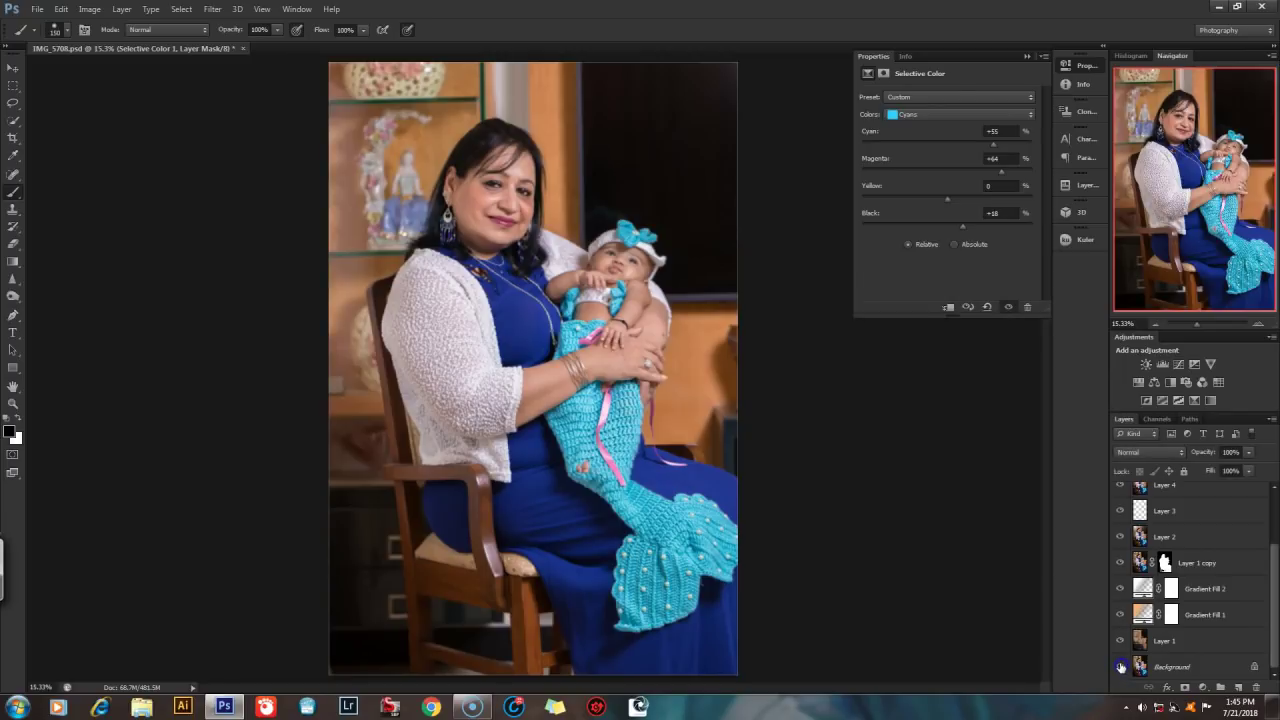
{"action": "left_click", "coordinate": [1120, 667], "text": "alt"}
{"action": "left_click", "coordinate": [1120, 667], "text": "alt"}
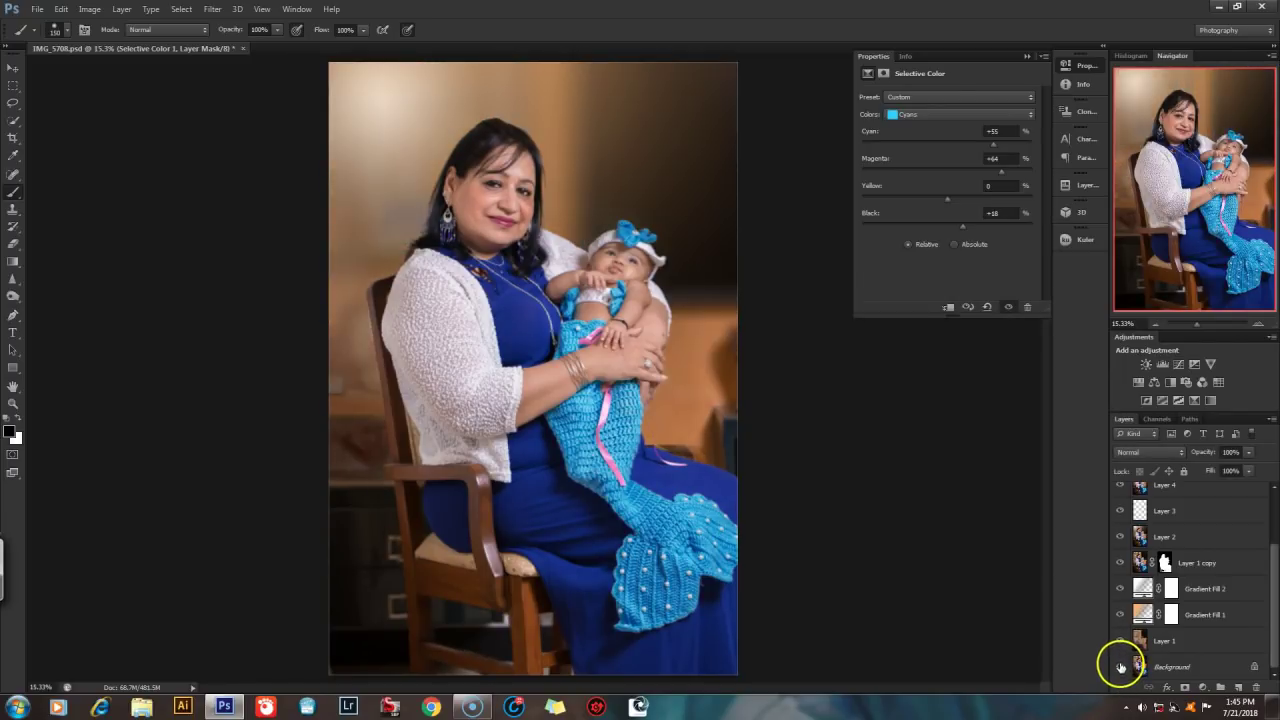
{"action": "left_click", "coordinate": [1120, 667], "text": "alt"}
{"action": "left_click", "coordinate": [1120, 667], "text": "alt"}
{"action": "left_click", "coordinate": [1120, 667], "text": "alt"}
{"action": "left_click", "coordinate": [1120, 667], "text": "alt"}
{"action": "left_click", "coordinate": [1120, 667], "text": "alt"}
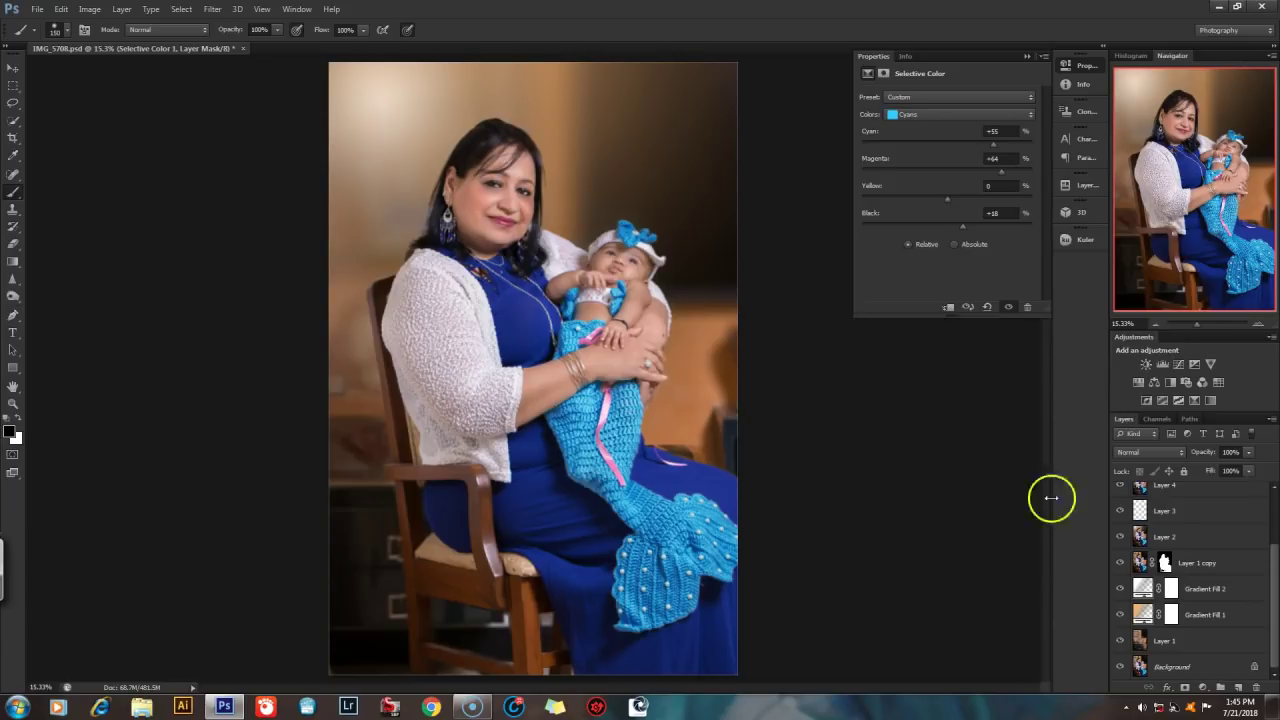
- Bring up the Selective Color 1 adjustment settings from its thumbnail in the Layers panel
{"action": "scroll", "coordinate": [1276, 567], "scroll_direction": "up", "scroll_amount": 3}
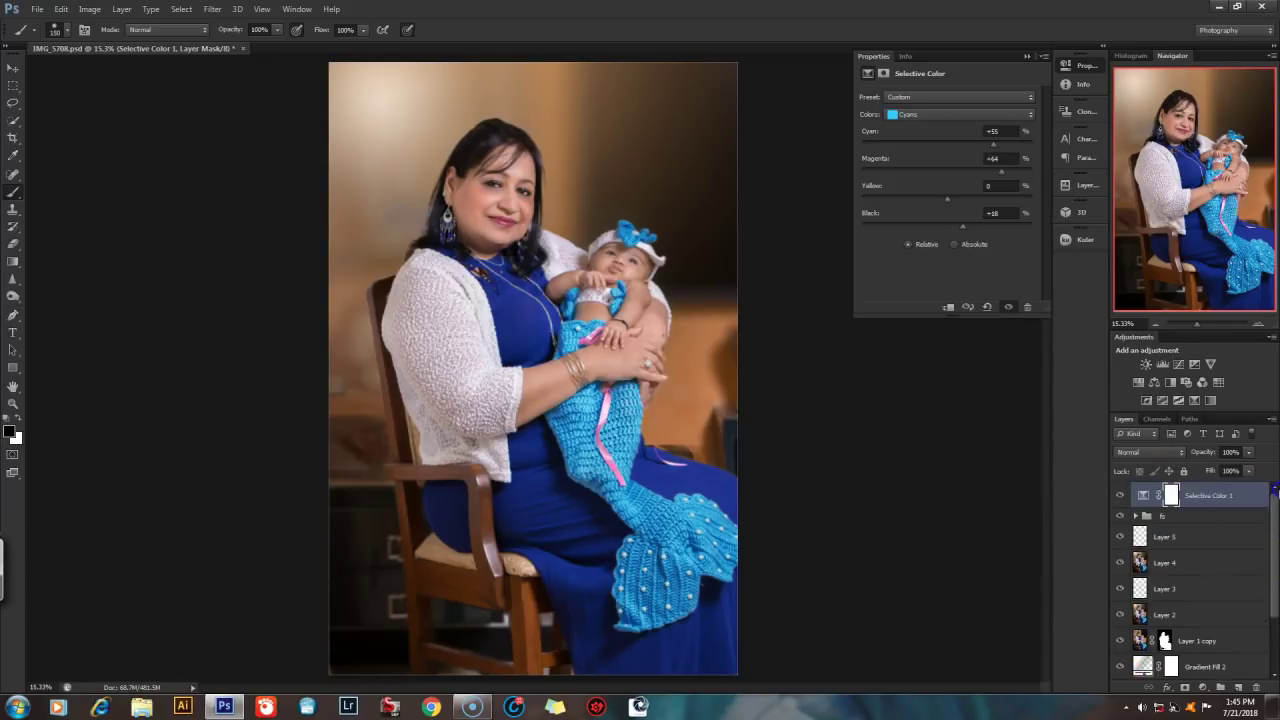
{"action": "left_click", "coordinate": [1143, 495]}
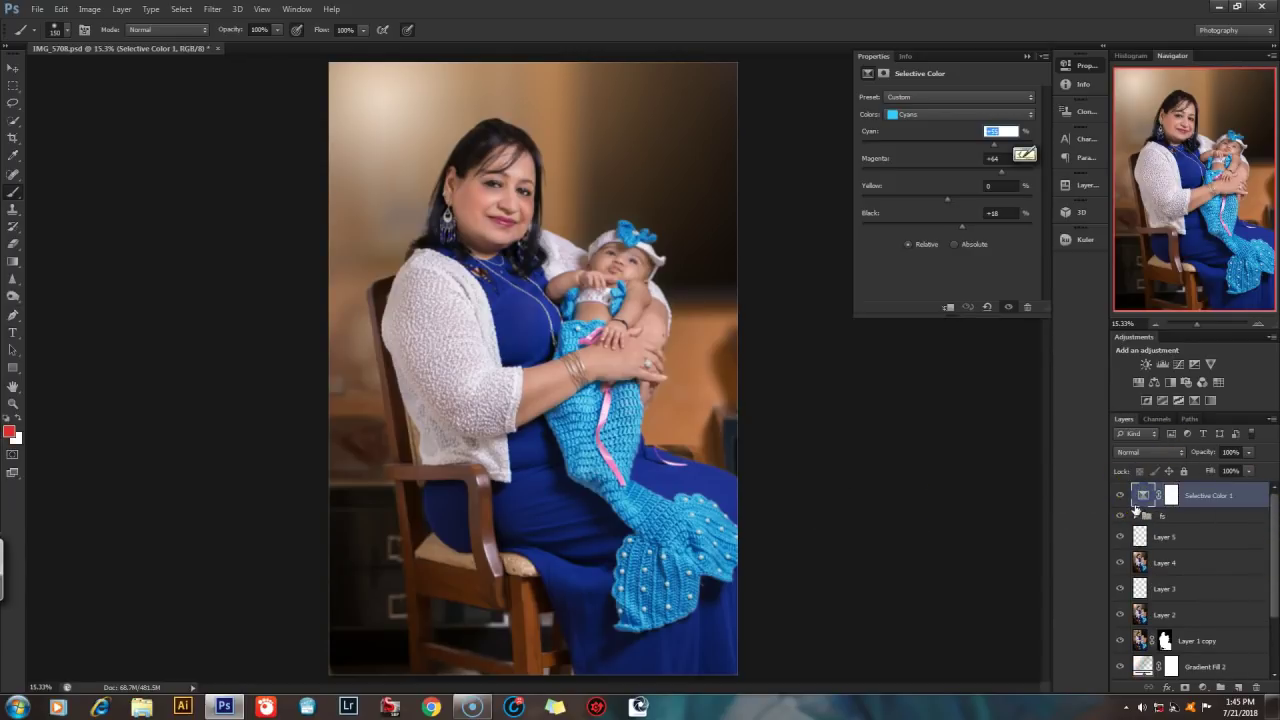
{"action": "left_click", "coordinate": [1171, 495]}
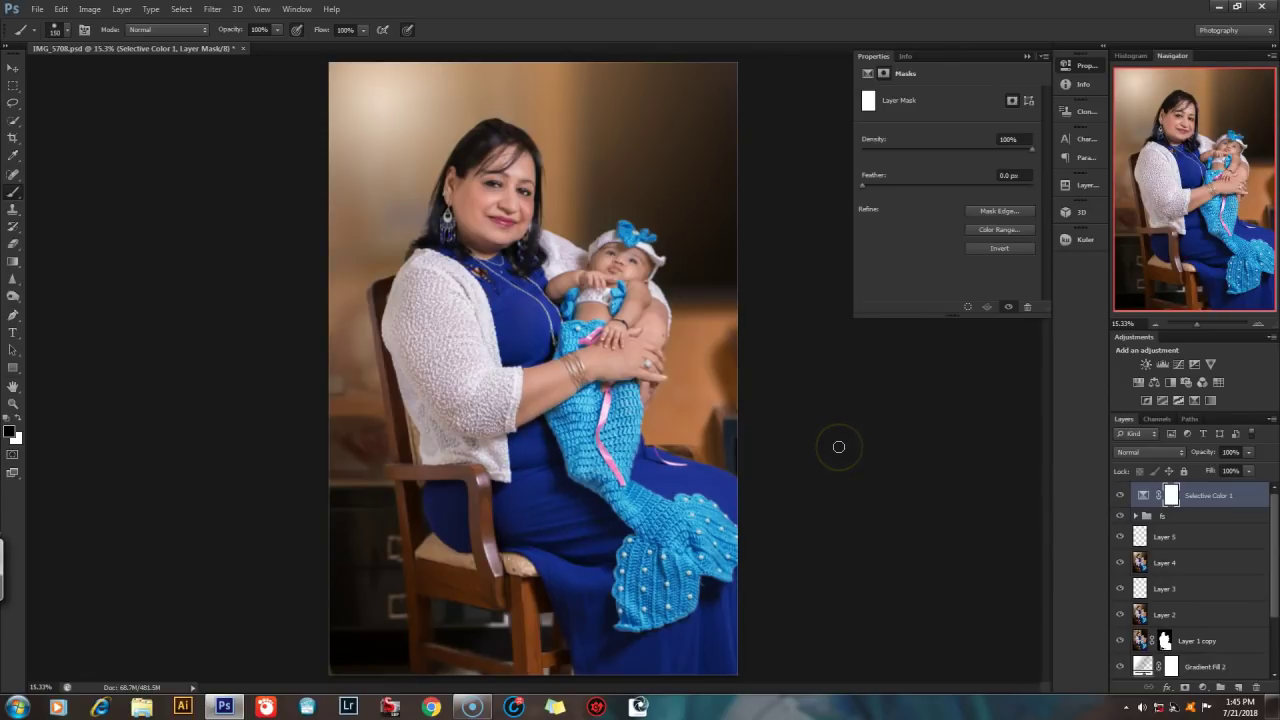
{"action": "left_click", "coordinate": [868, 73]}
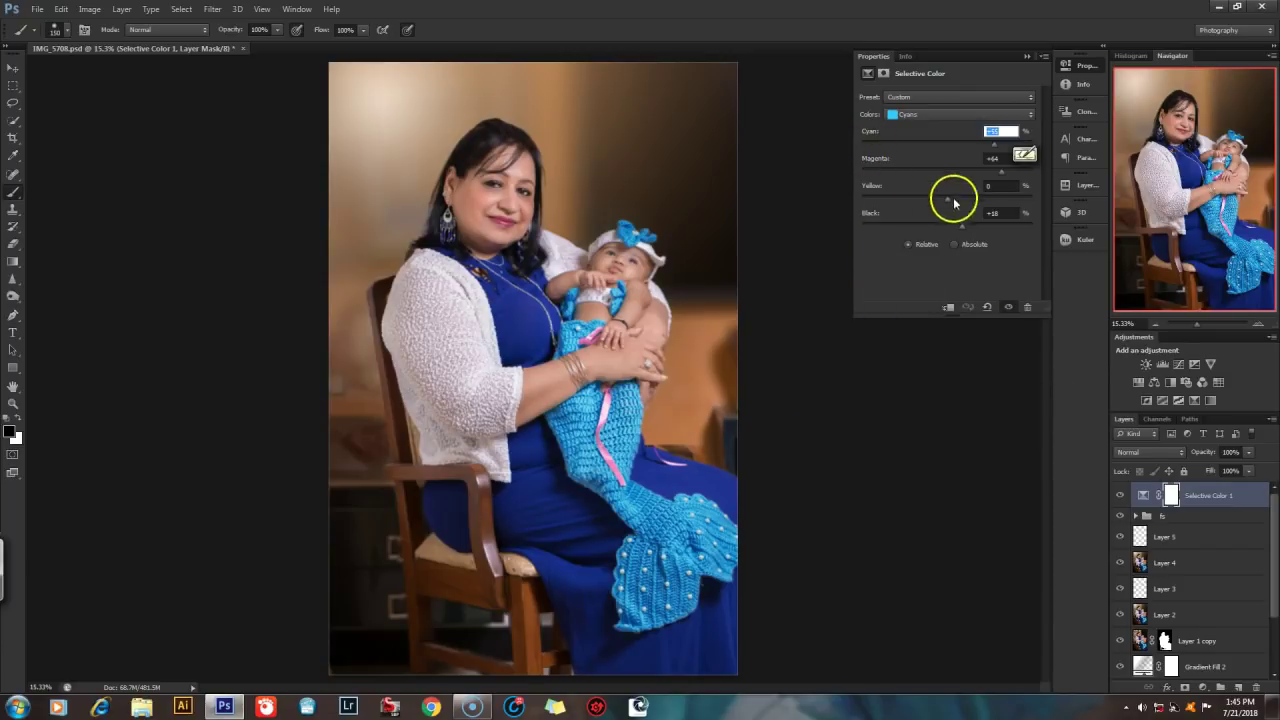
{"action": "left_click", "coordinate": [1119, 490]}
- Set the Cyans cyan, magenta and black values to 0, then check Blues and return to Cyans
{"action": "left_click", "coordinate": [868, 132]}
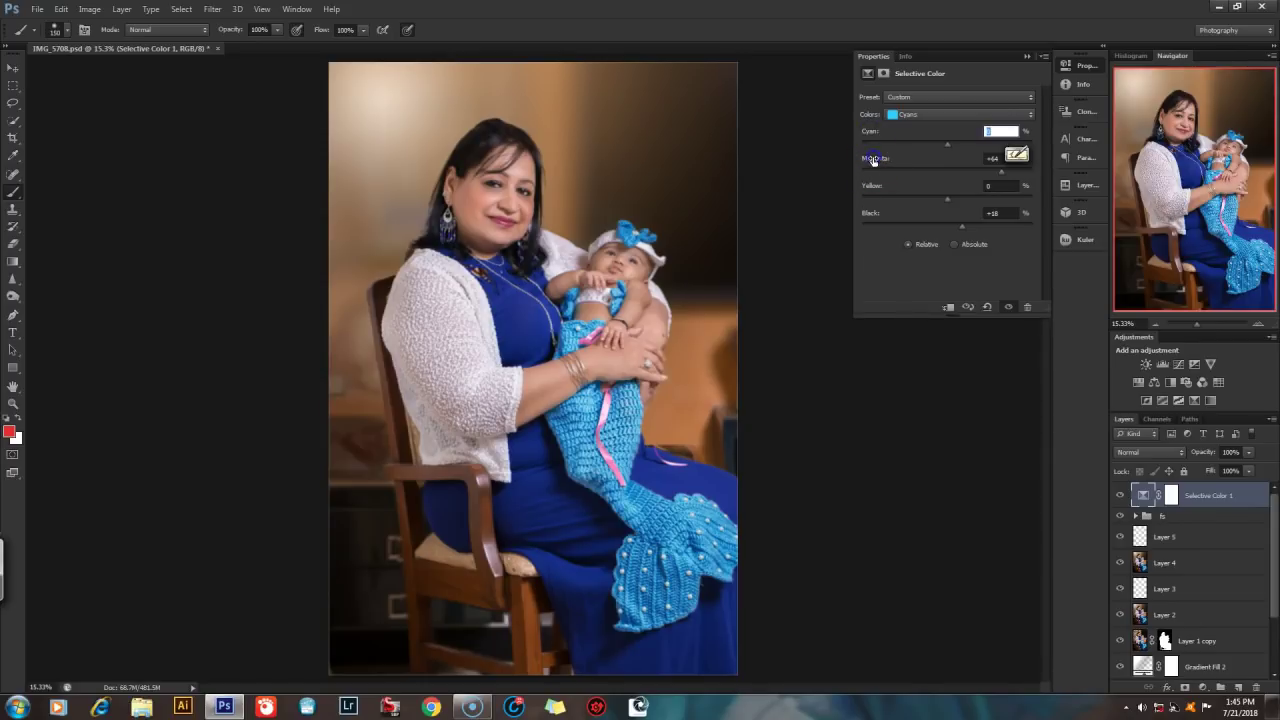
{"action": "left_click", "coordinate": [870, 160]}
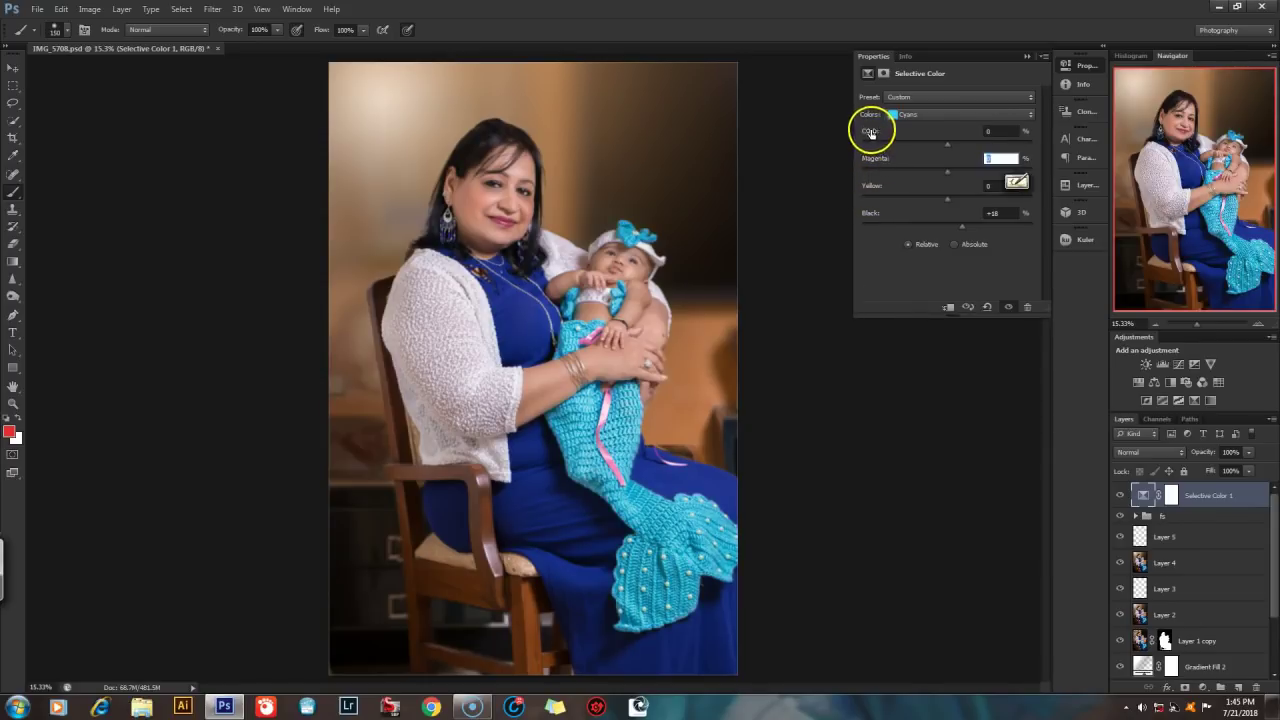
{"action": "left_click", "coordinate": [875, 158]}
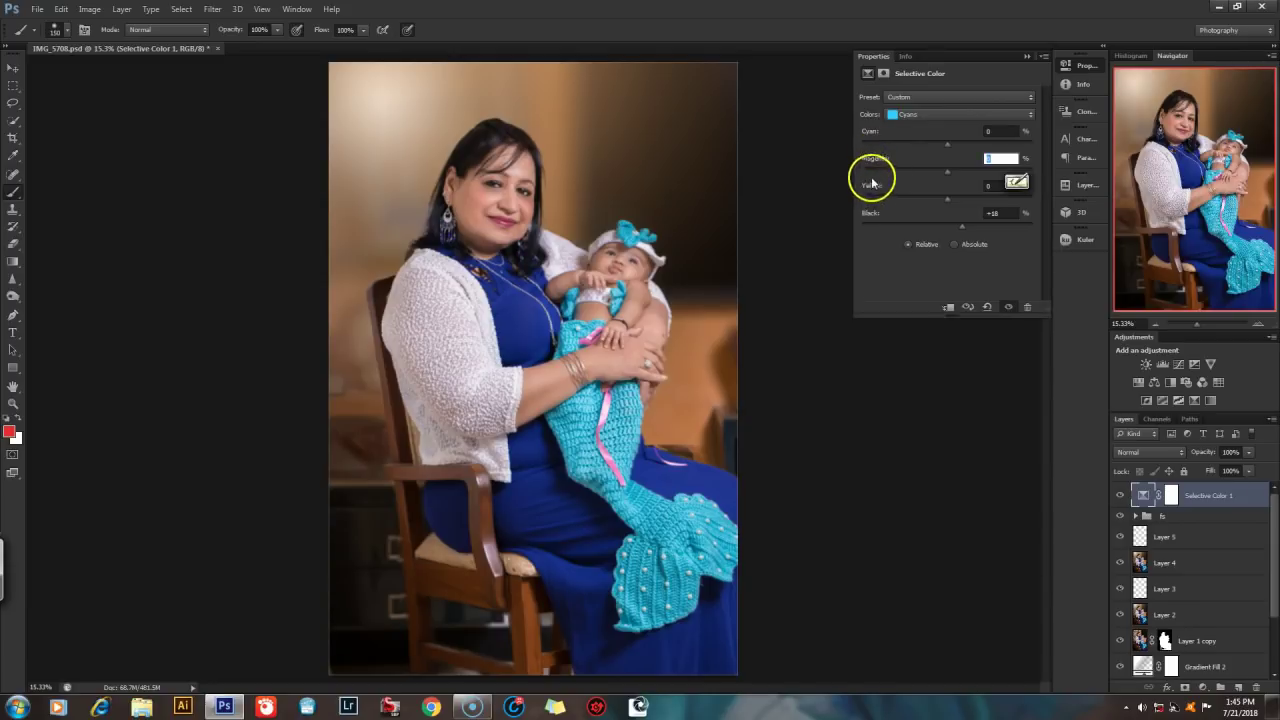
{"action": "left_click", "coordinate": [871, 212]}
{"action": "left_click", "coordinate": [873, 212]}
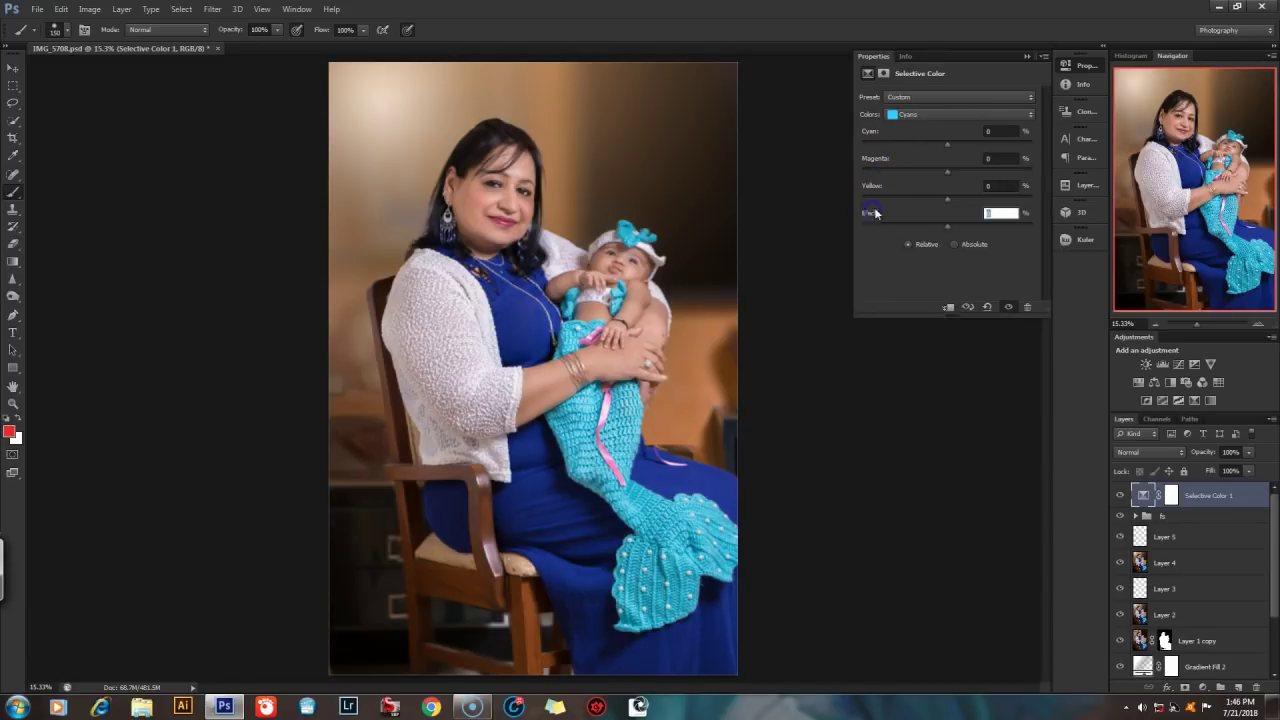
{"action": "left_click", "coordinate": [894, 114]}
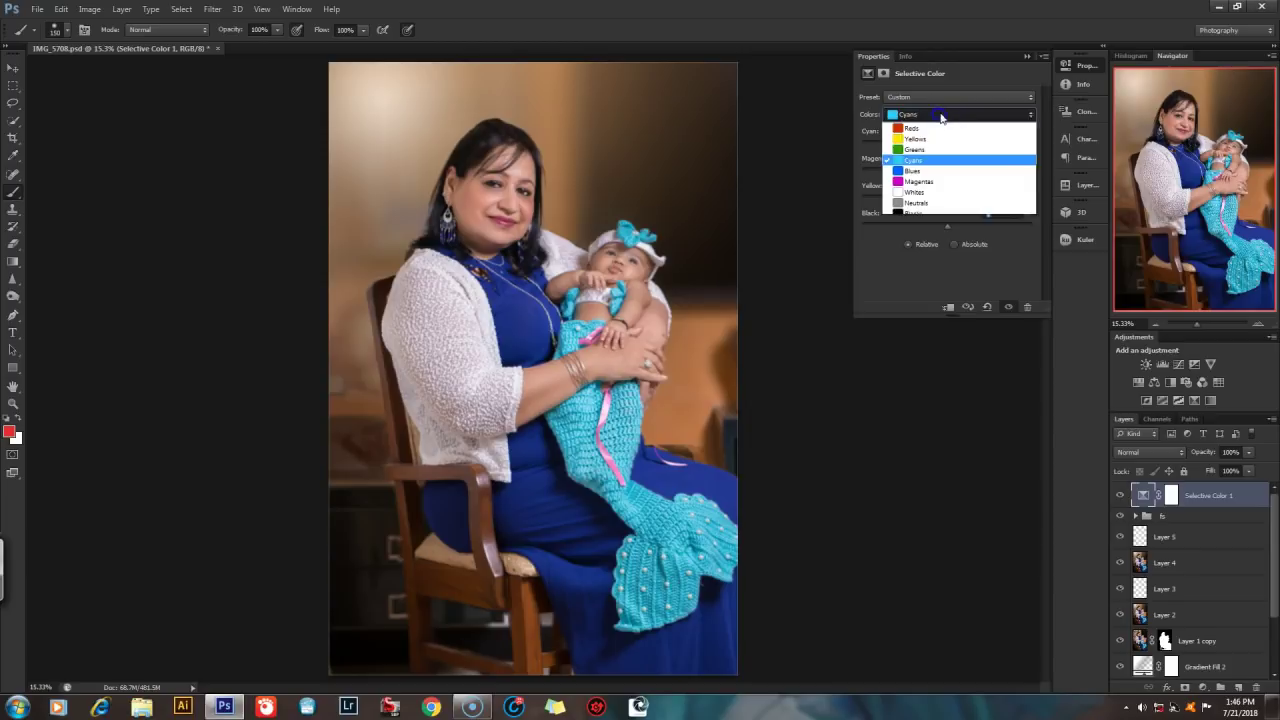
{"action": "left_click", "coordinate": [913, 173]}
{"action": "left_click", "coordinate": [894, 116]}
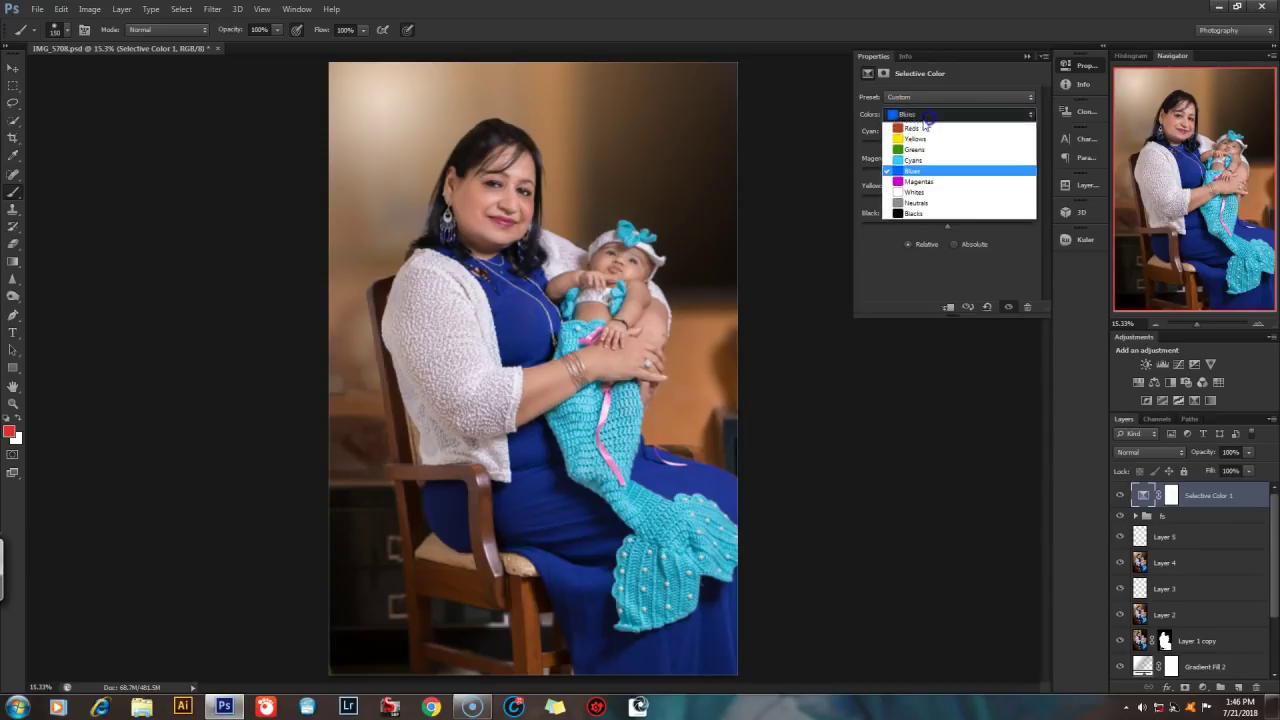
{"action": "left_click", "coordinate": [913, 160]}
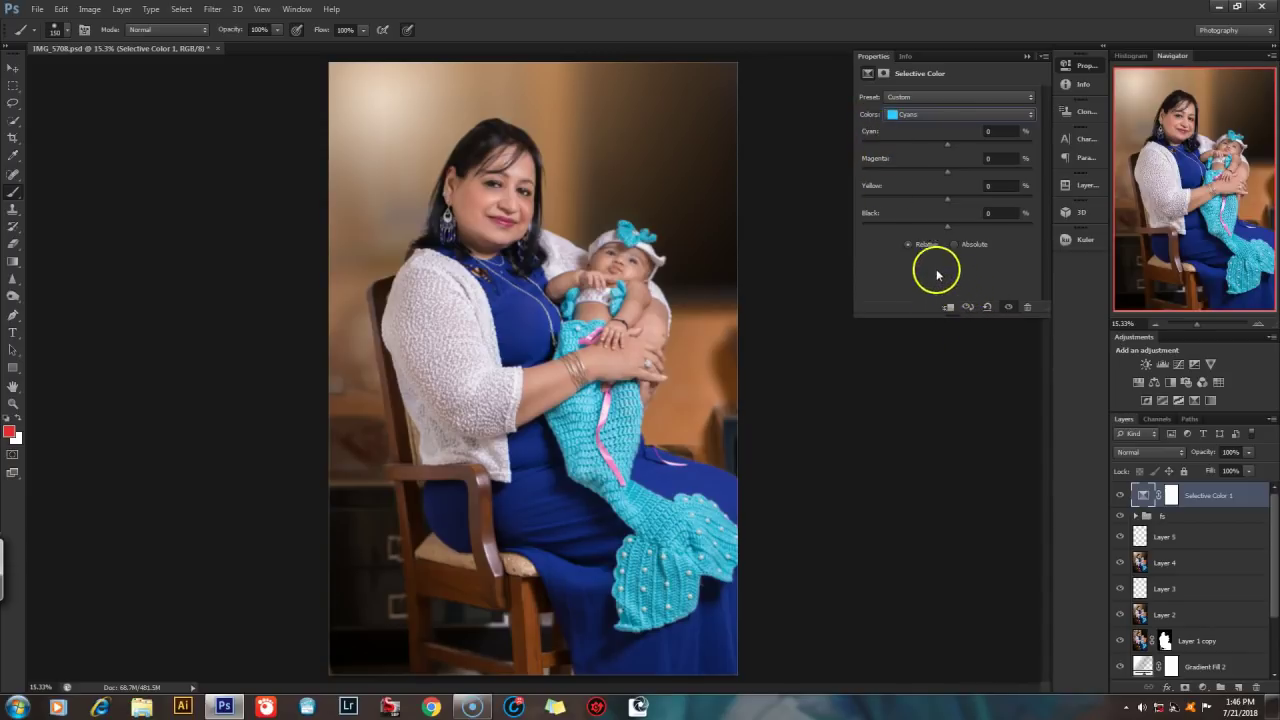
- Select the Selective Color 1 white mask thumbnail so Properties shows its Masks settings
{"action": "left_click", "coordinate": [884, 74]}
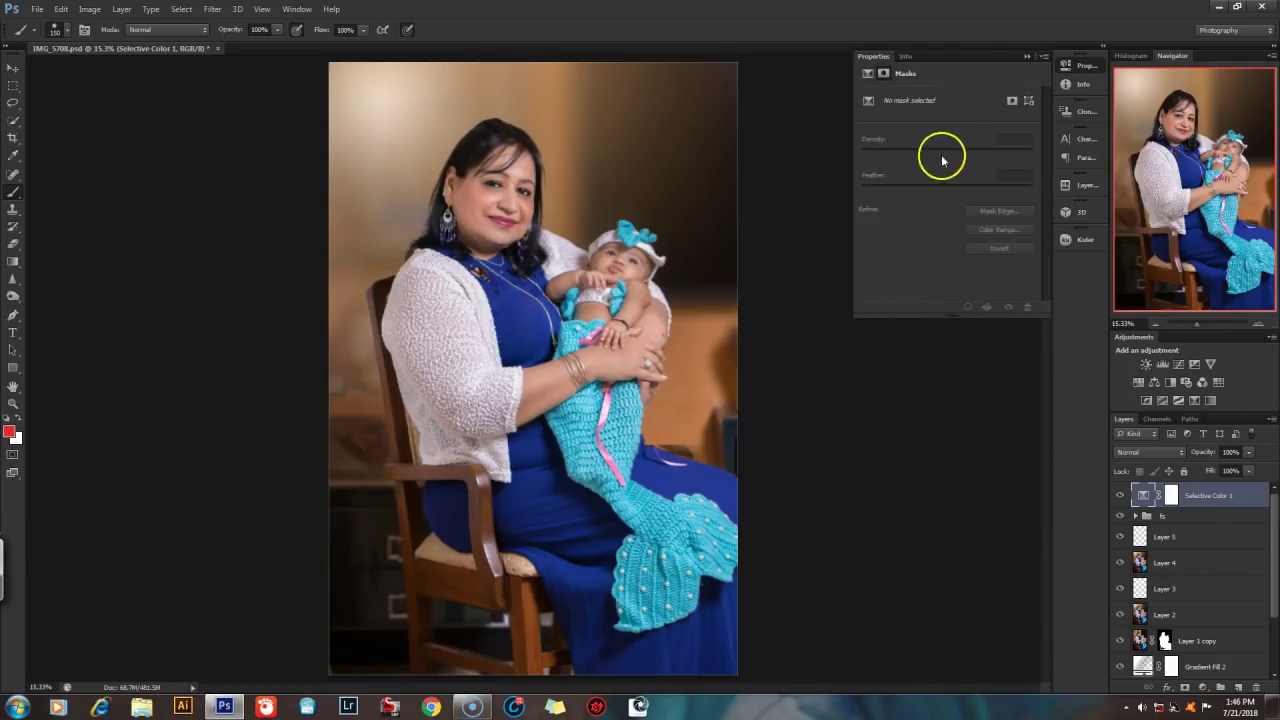
{"action": "key", "text": "ctrl+backslash"}
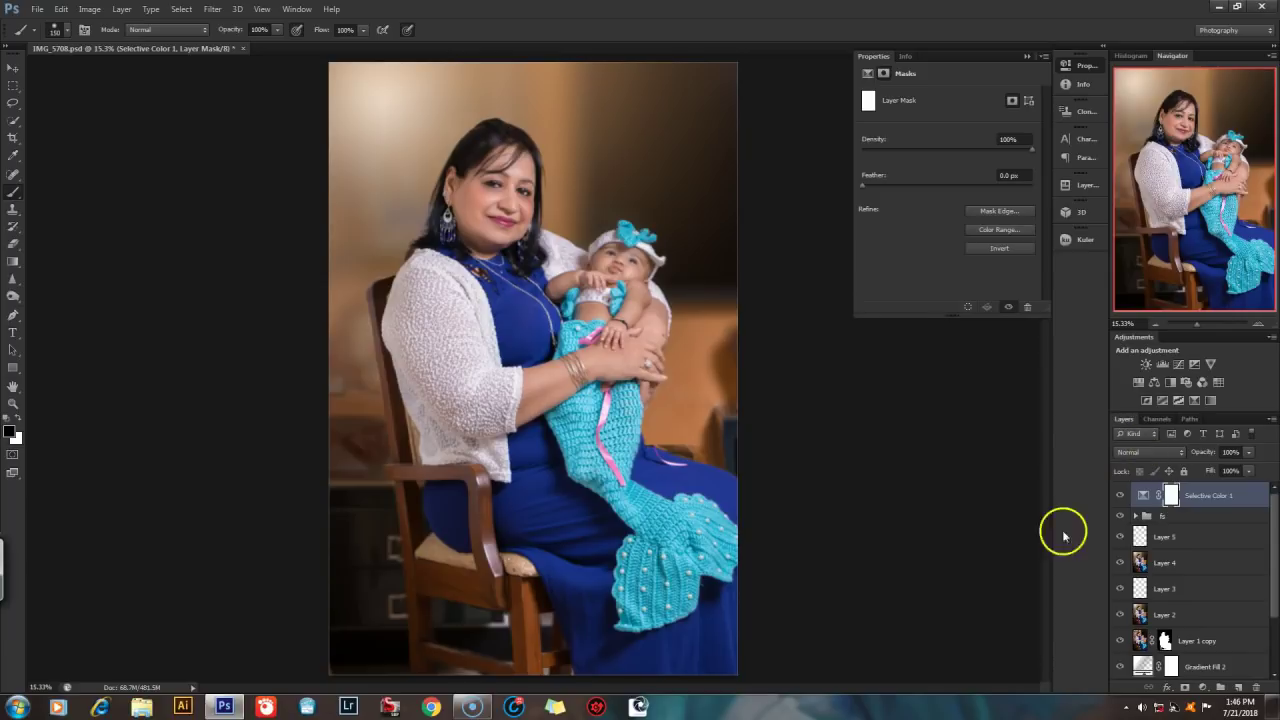
{"action": "left_click", "coordinate": [1143, 496]}
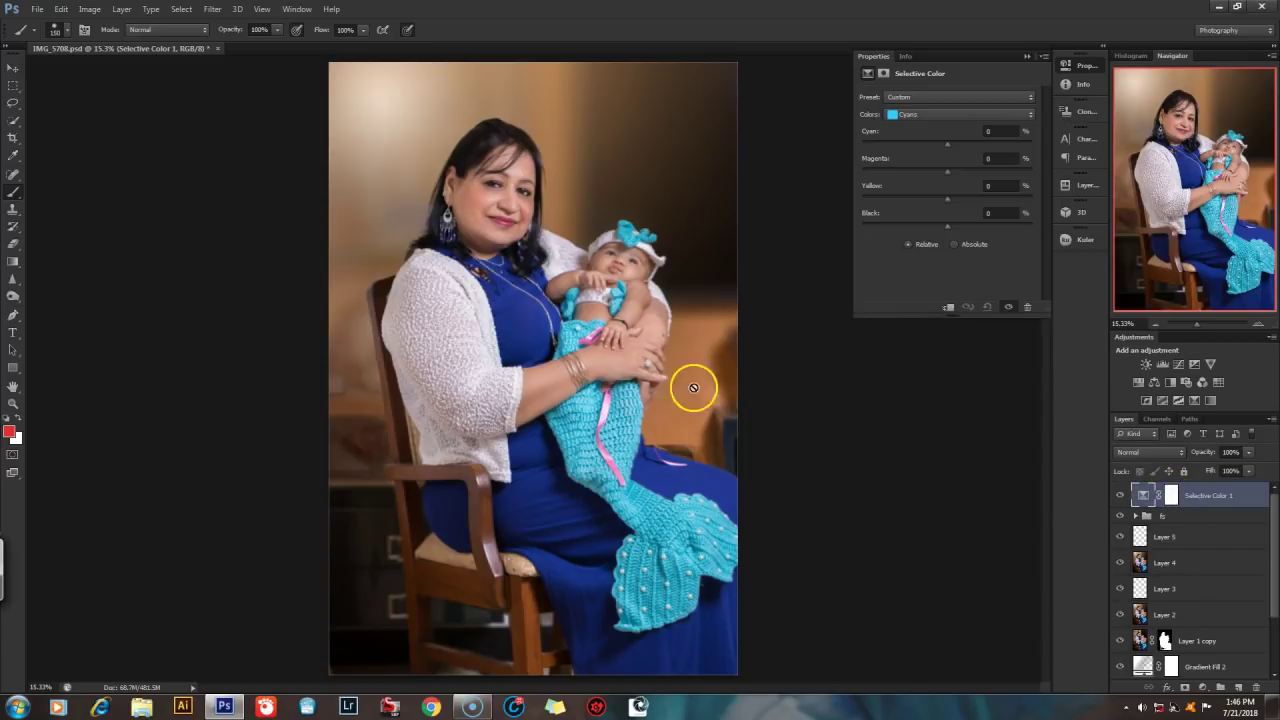
{"action": "left_click", "coordinate": [1170, 496]}
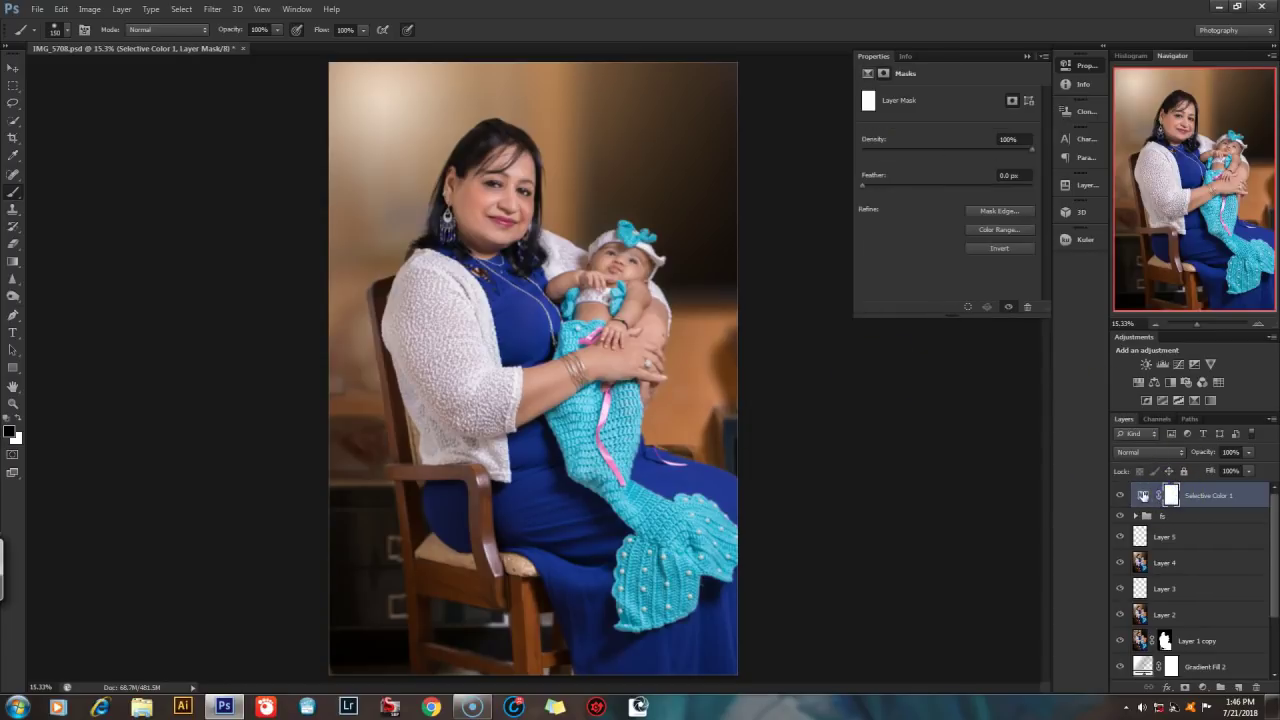
{"action": "left_click", "coordinate": [1143, 496]}
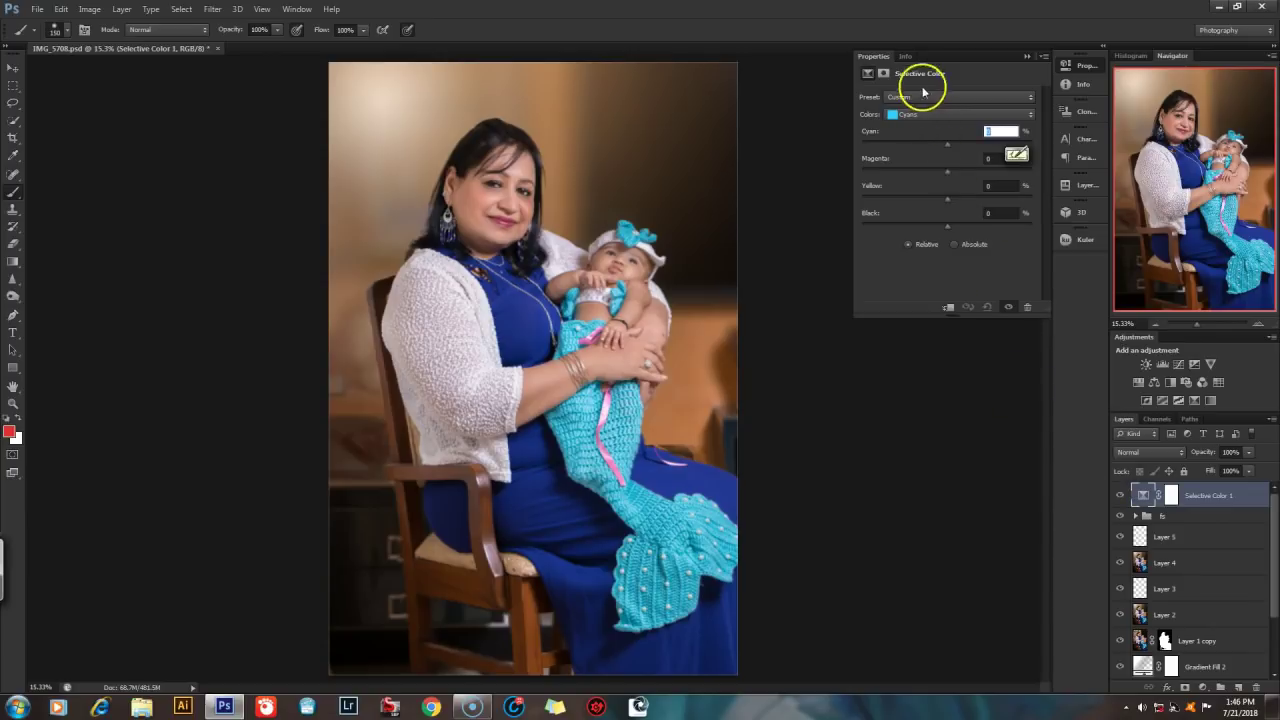
{"action": "left_click", "coordinate": [886, 74]}
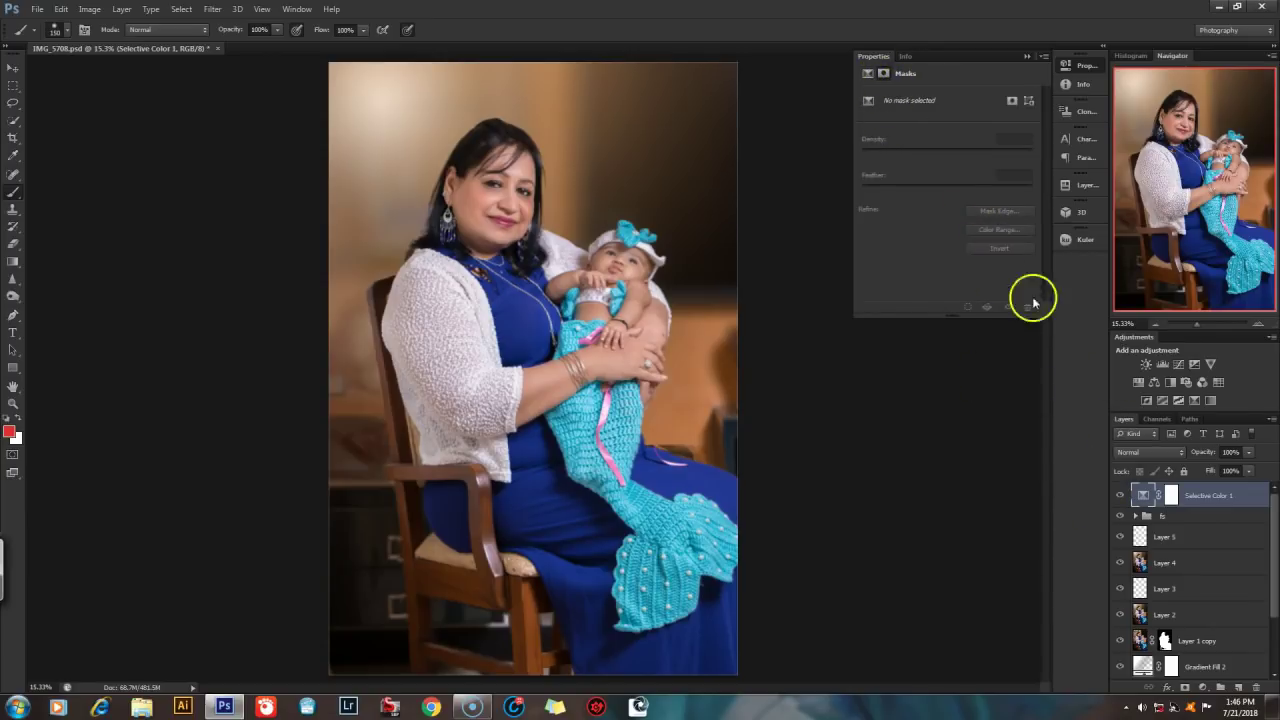
{"action": "left_click", "coordinate": [1167, 495]}
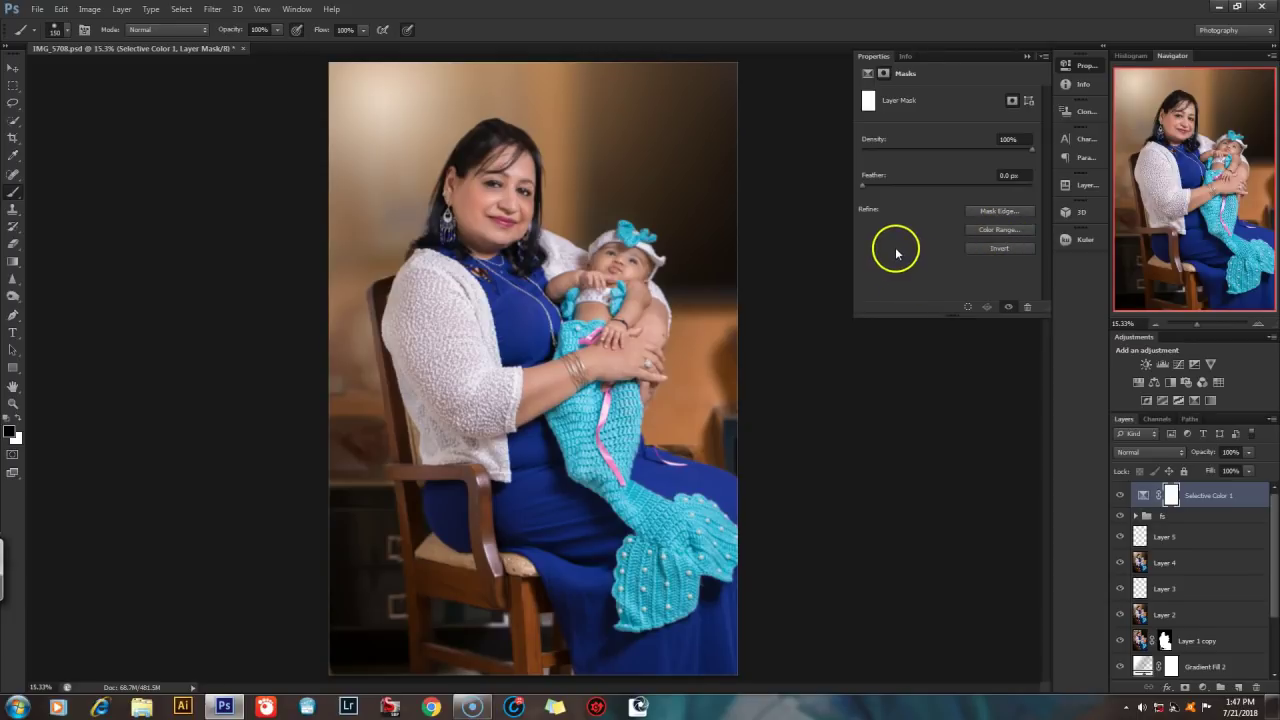
- Open Color Range for the mask and sample the arm and lower dress areas
{"action": "left_click", "coordinate": [1004, 233]}
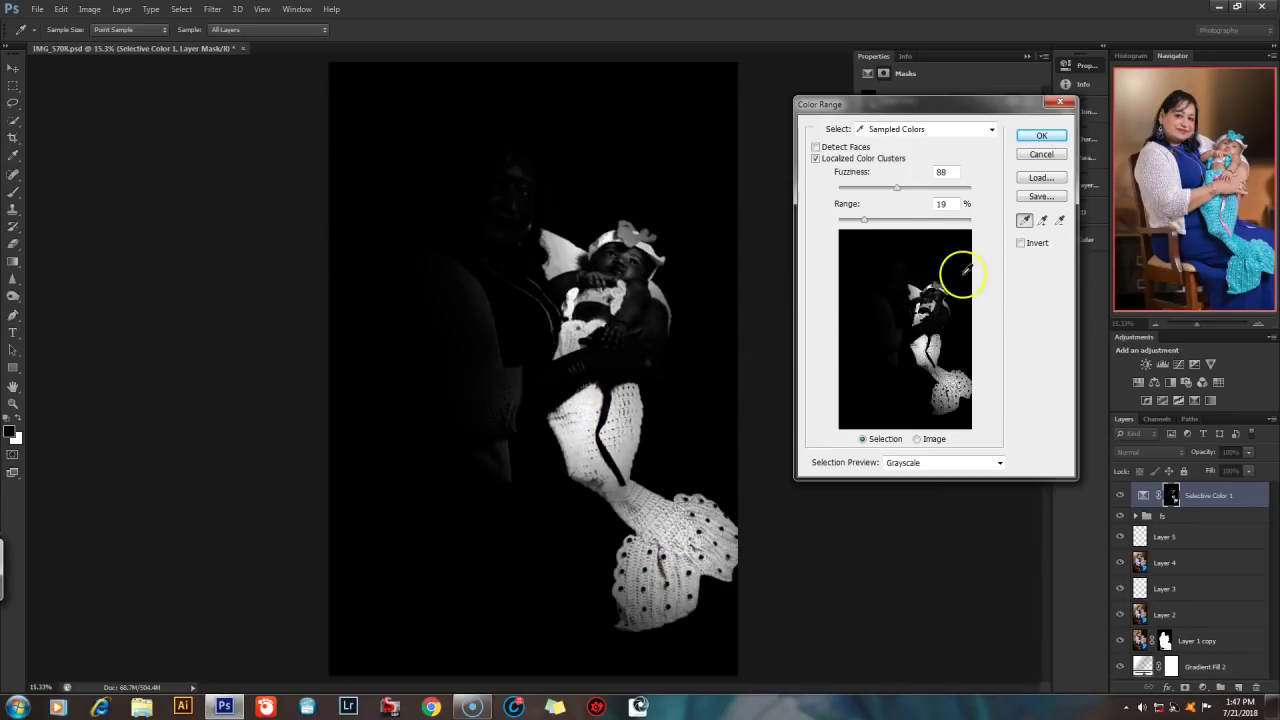
{"action": "left_click", "coordinate": [512, 314]}
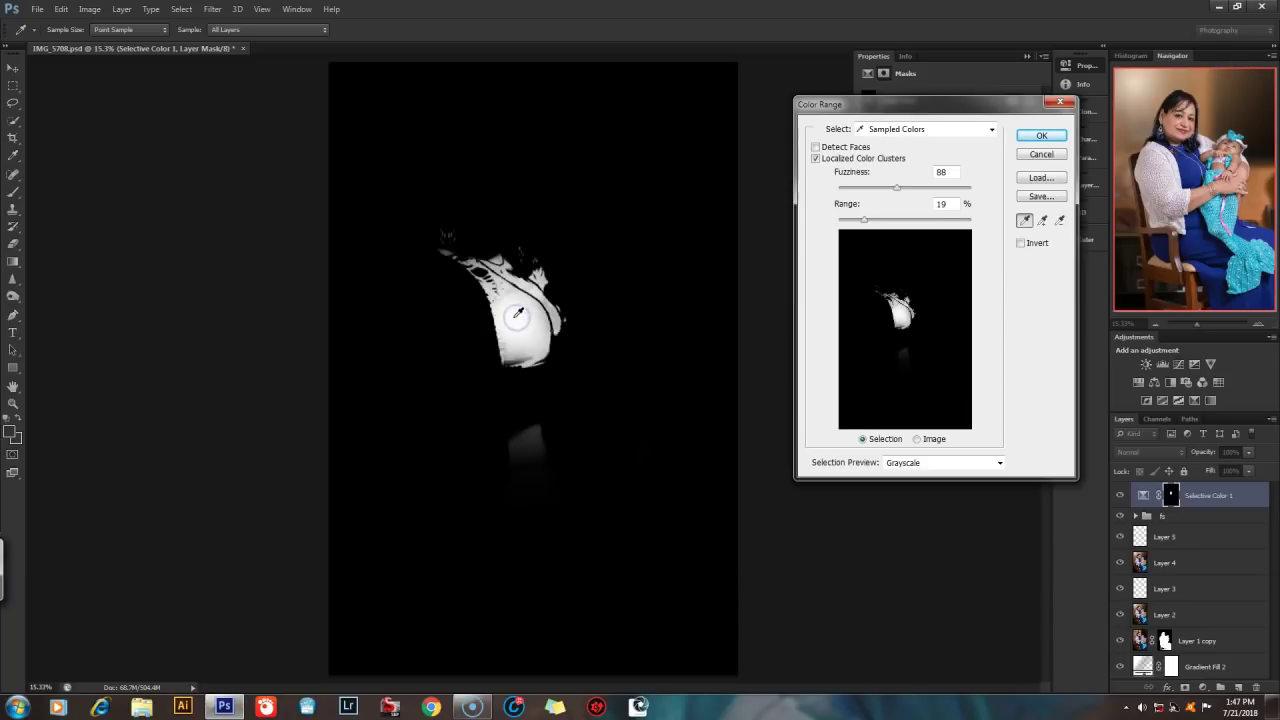
{"action": "left_click", "coordinate": [534, 489]}
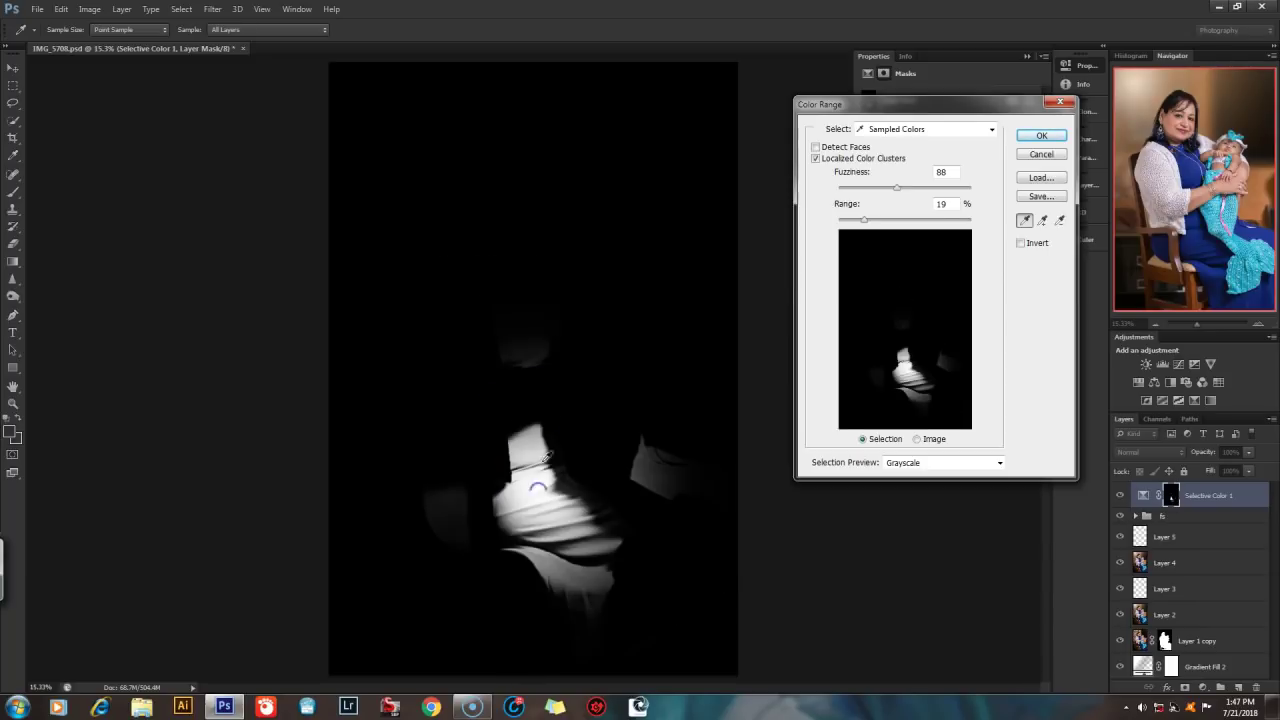
{"action": "left_click", "coordinate": [522, 334]}
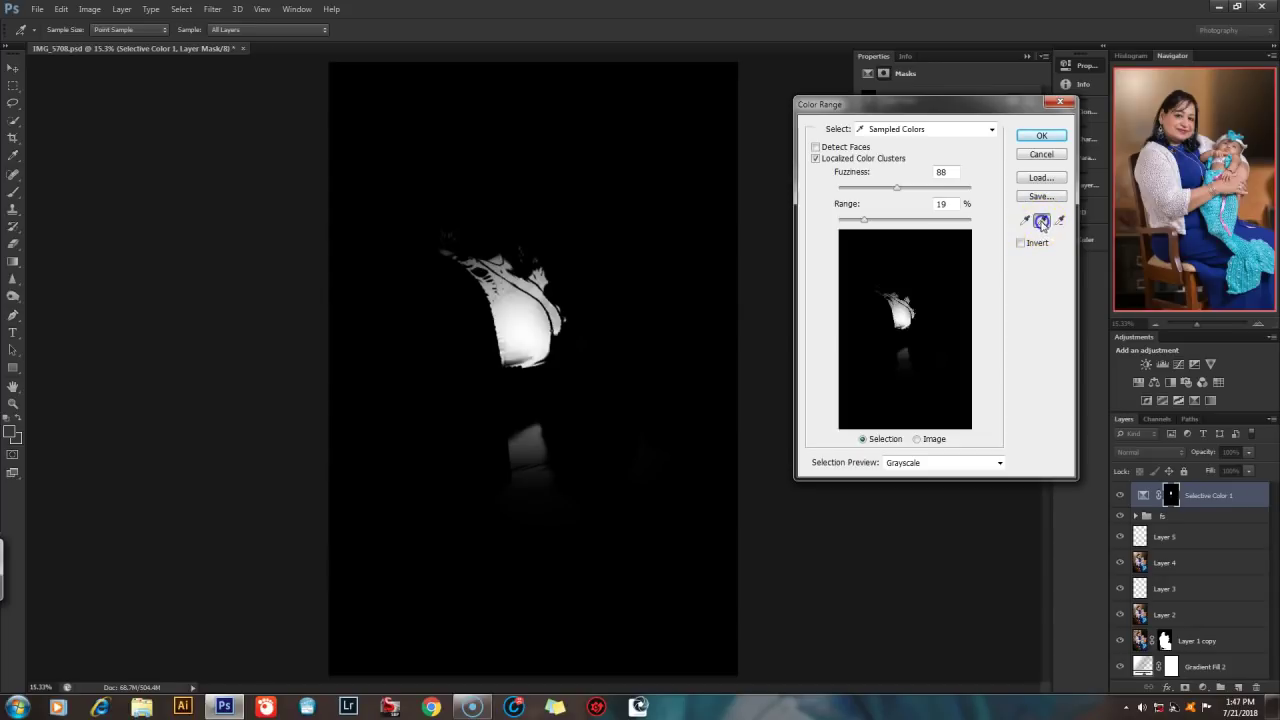
- Add the lap and legs, subtract the lap patches, then take a fresh sample from the lap
{"action": "left_click", "coordinate": [531, 449]}
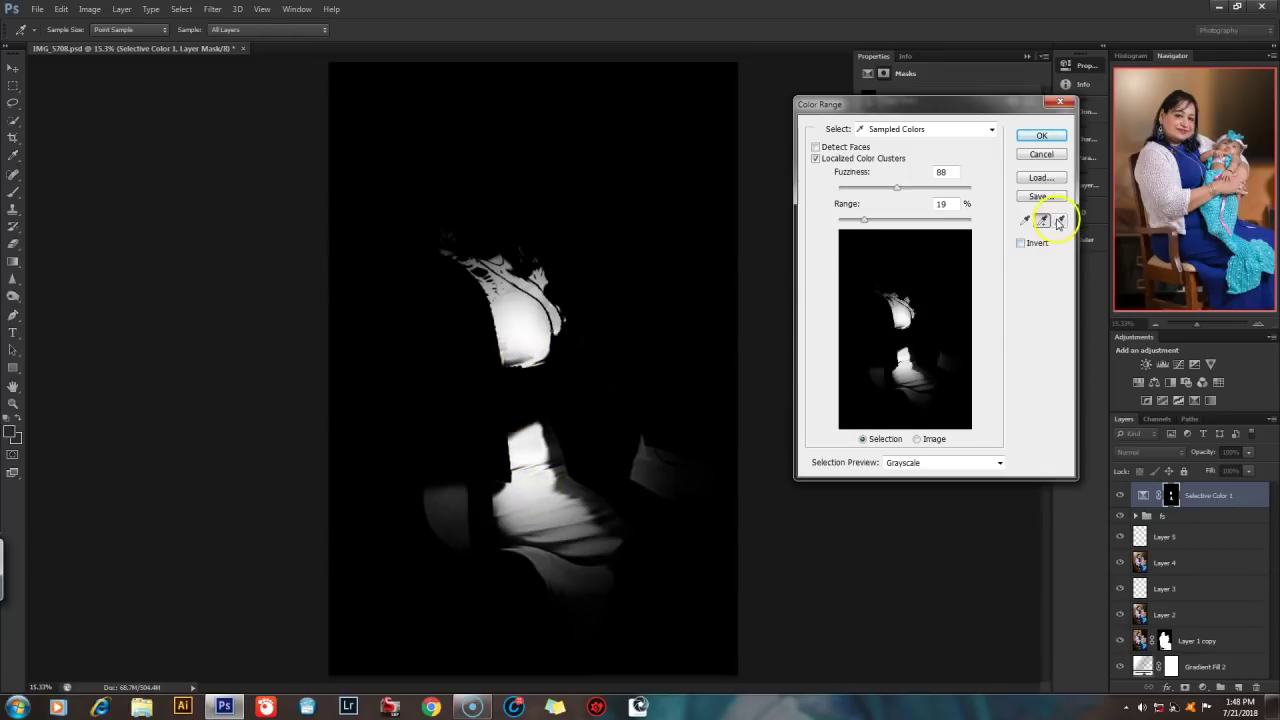
{"action": "left_click", "coordinate": [536, 482]}
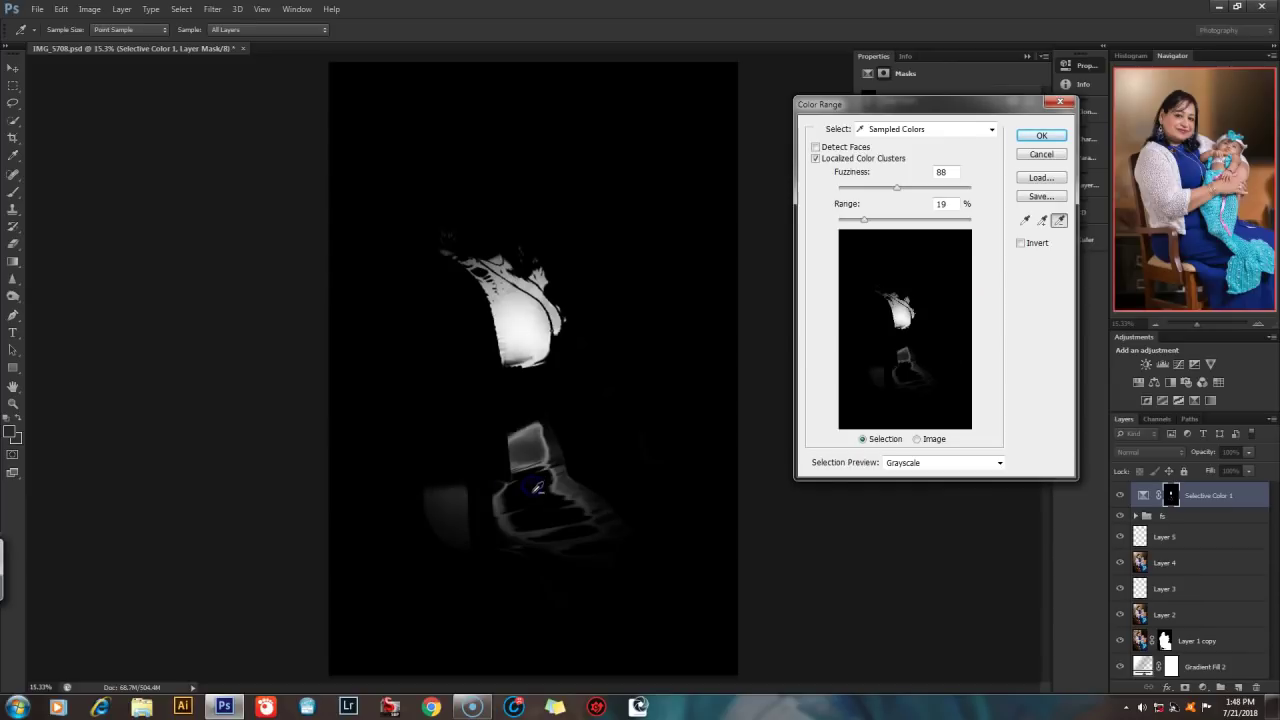
{"action": "left_click", "coordinate": [445, 508]}
{"action": "left_click", "coordinate": [533, 452]}
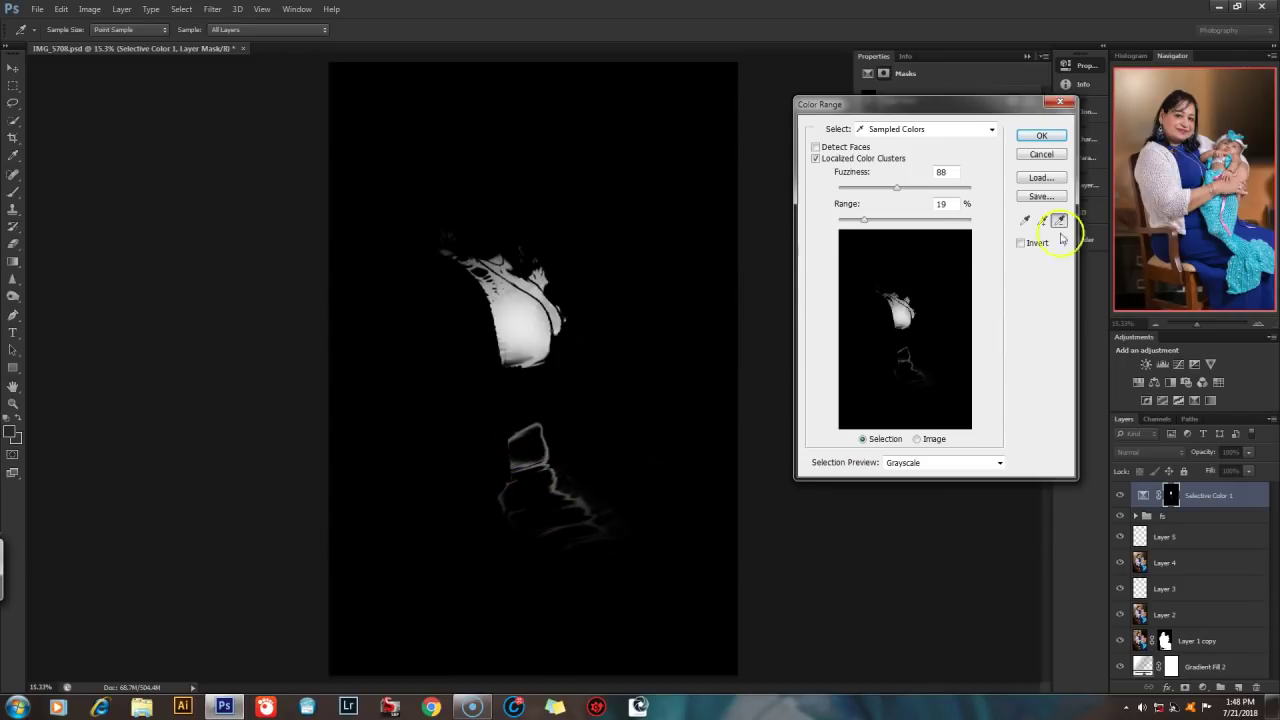
{"action": "left_click", "coordinate": [1025, 221]}
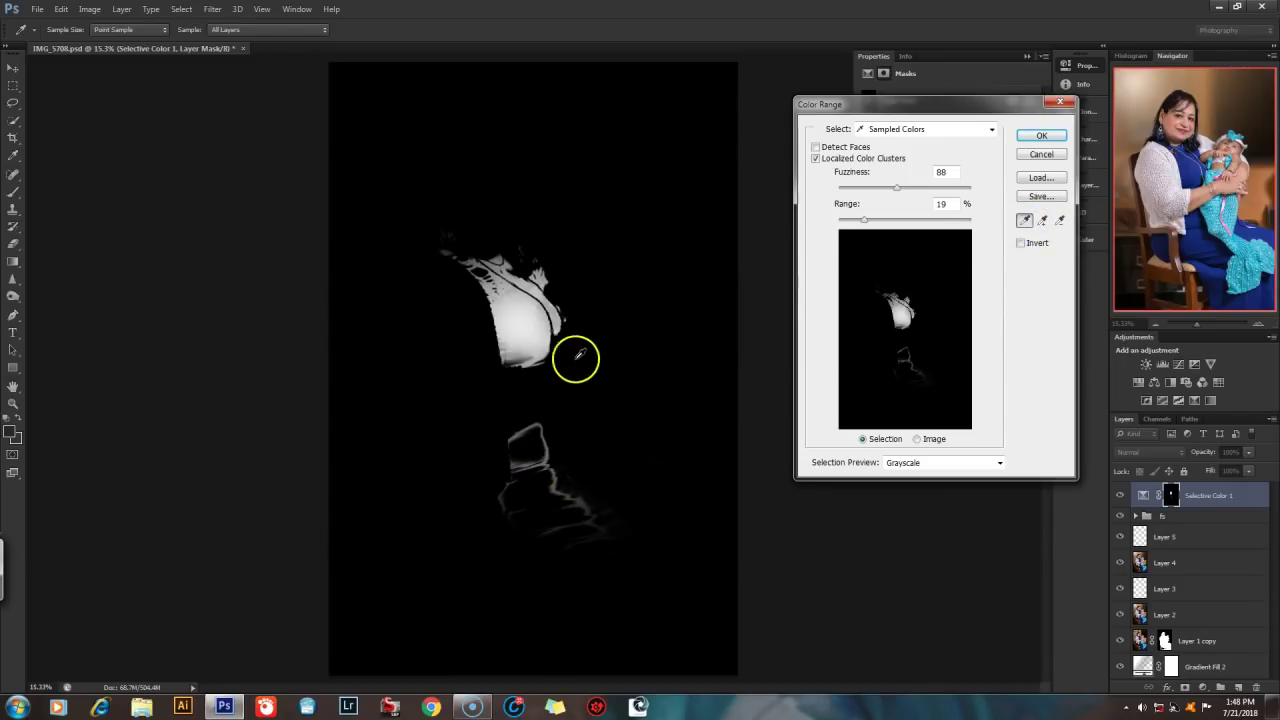
{"action": "left_click", "coordinate": [525, 435]}
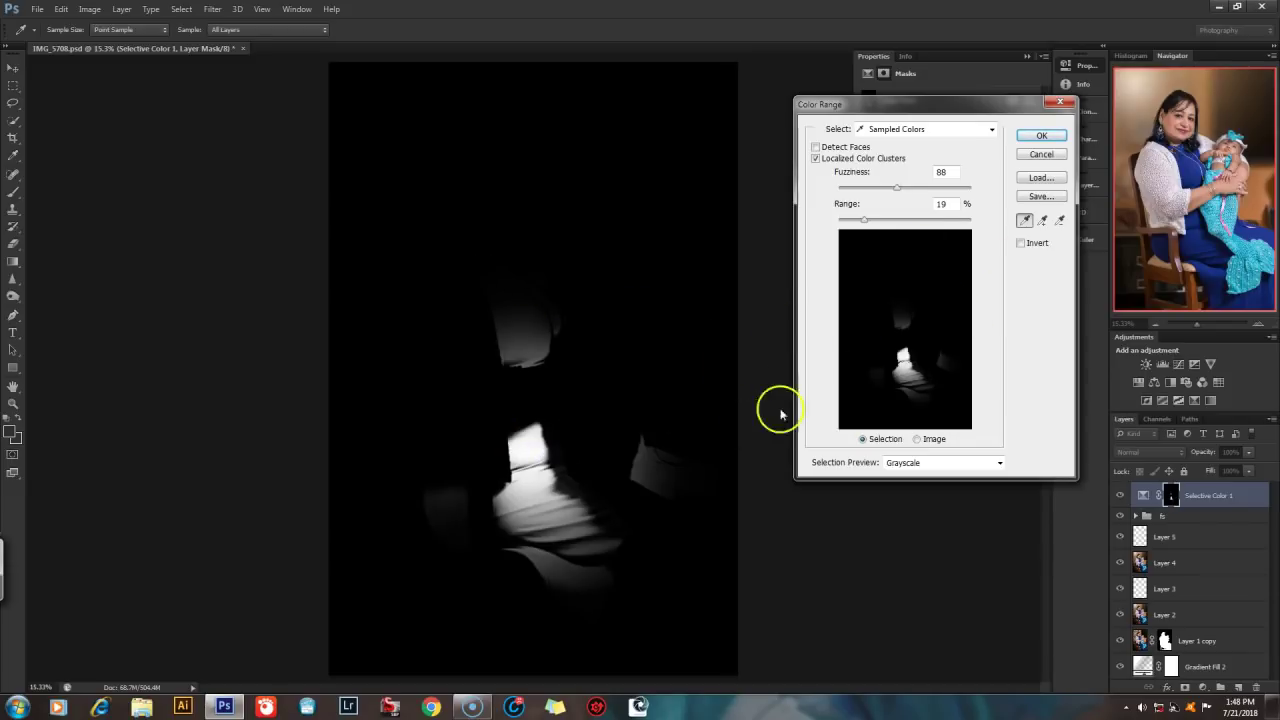
- Sample the mermaid tail and add its lower and upper parts, the knit sleeve and headband bow
{"action": "left_click", "coordinate": [686, 402]}
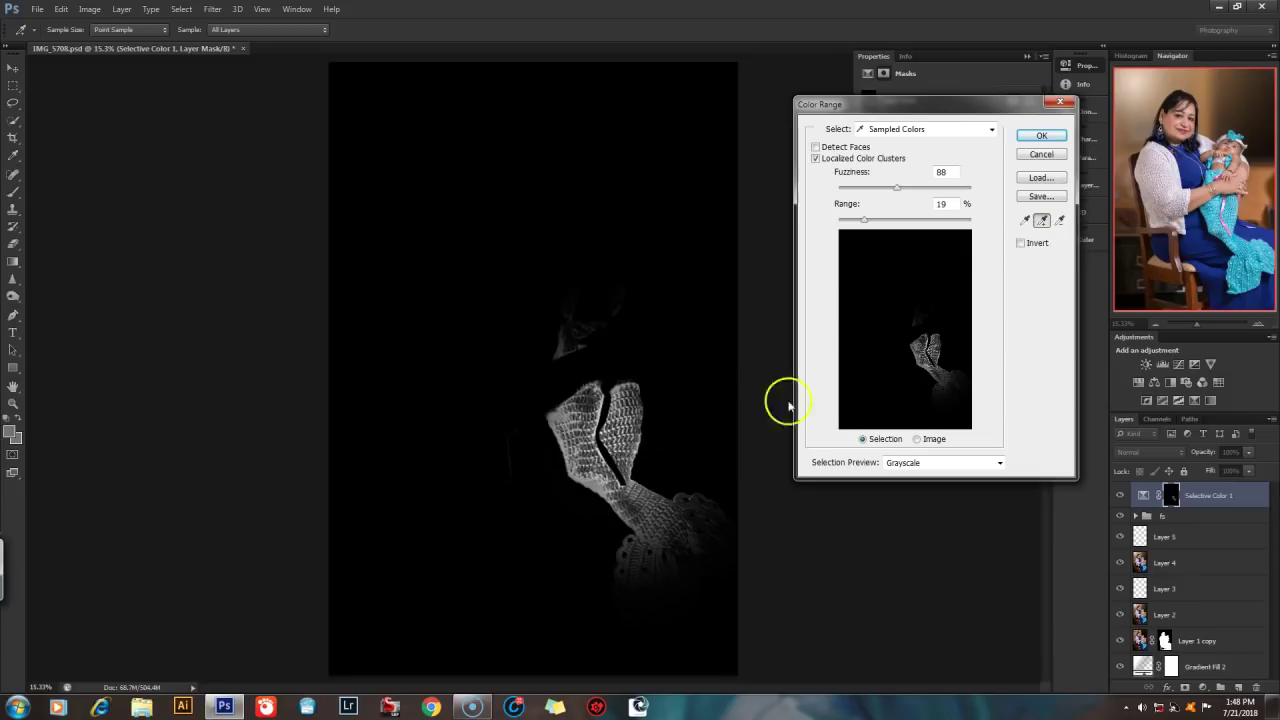
{"action": "left_click", "coordinate": [645, 562]}
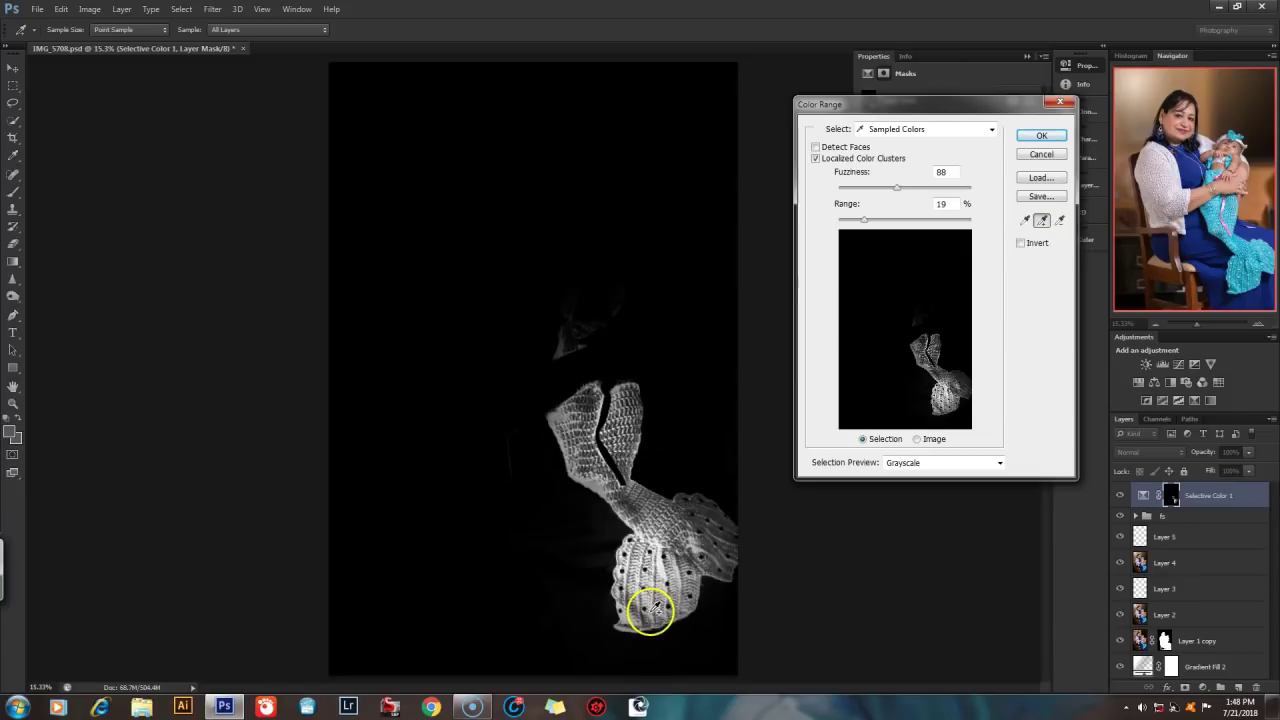
{"action": "left_click", "coordinate": [646, 508]}
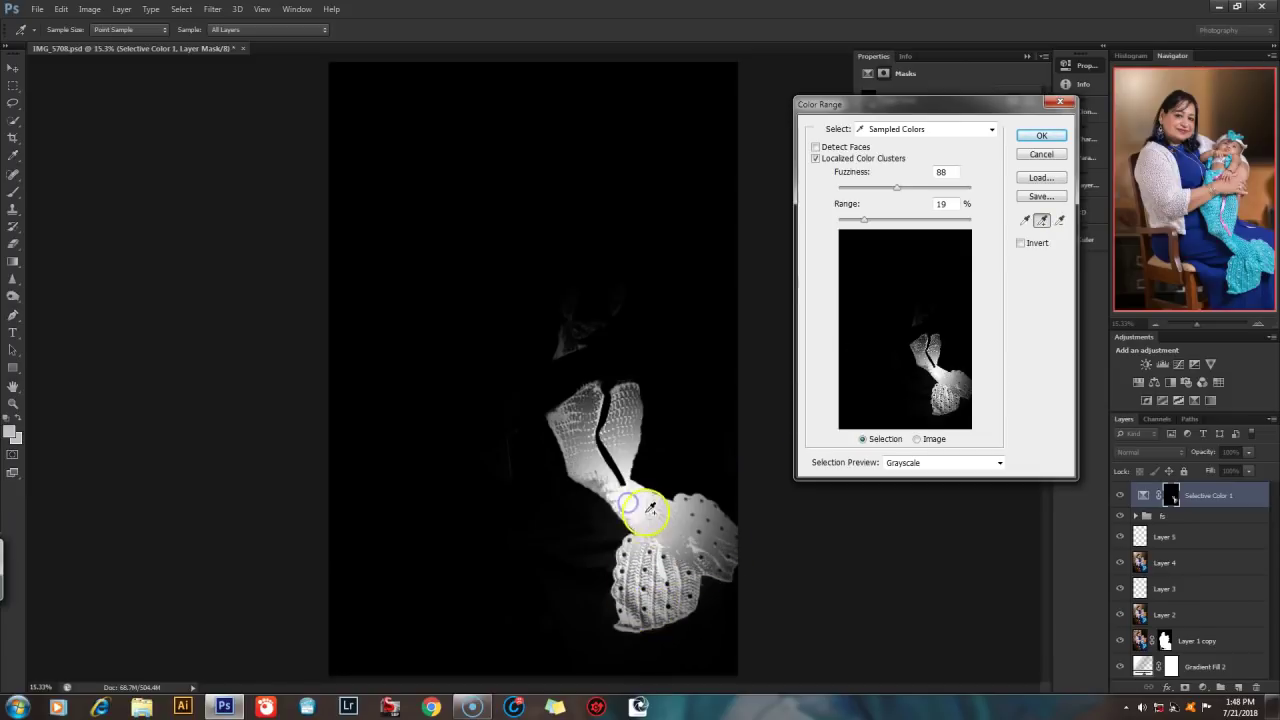
{"action": "left_click", "coordinate": [646, 291]}
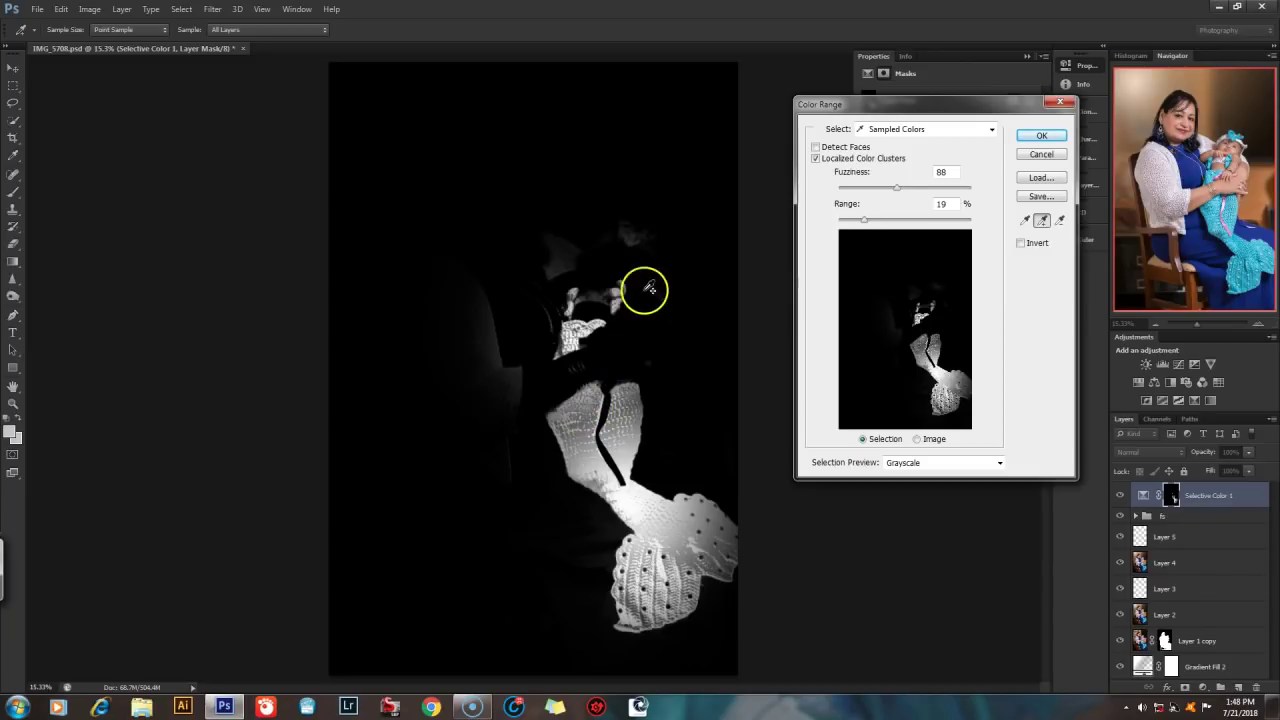
{"action": "left_click", "coordinate": [632, 229]}
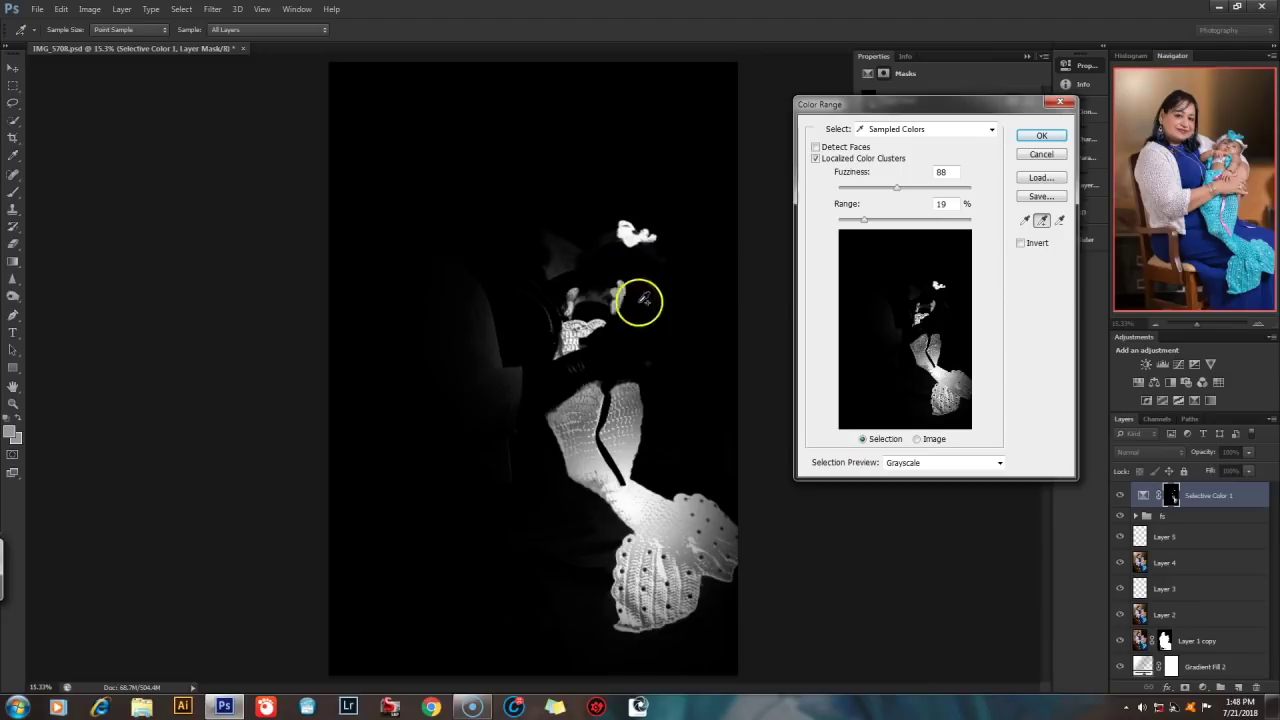
{"action": "left_click", "coordinate": [586, 423]}
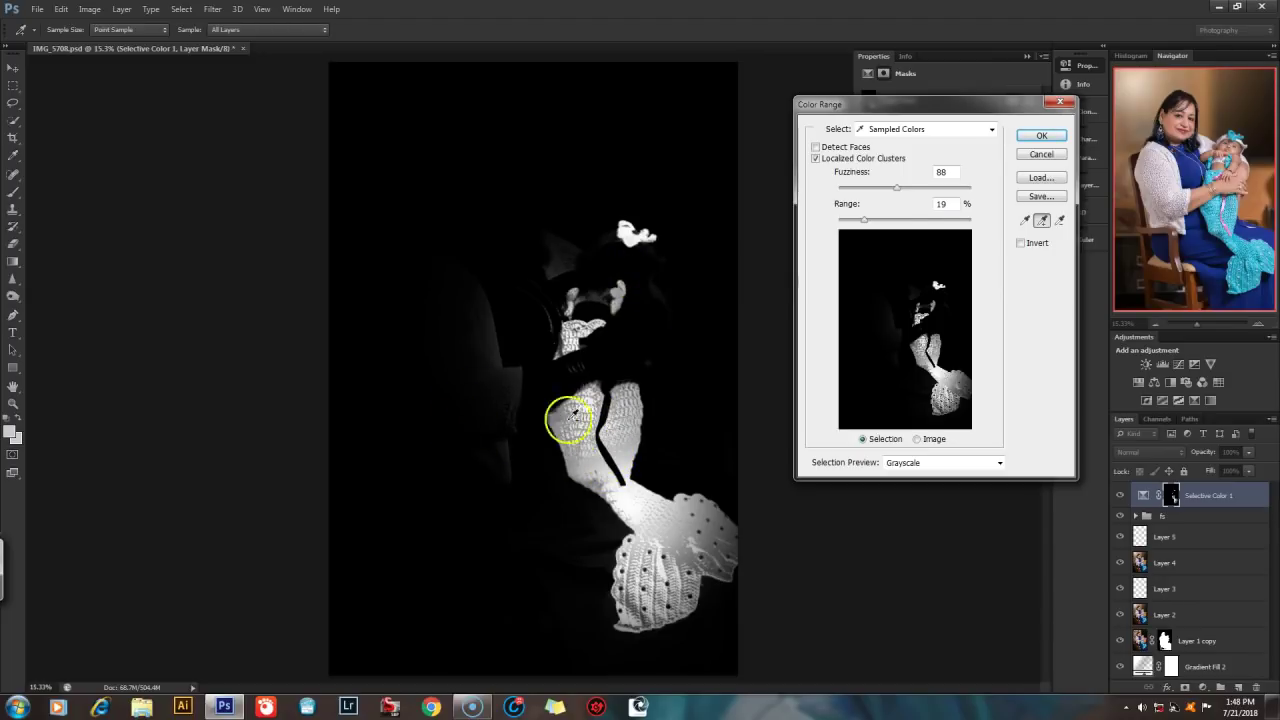
{"action": "left_click", "coordinate": [596, 432]}
{"action": "left_click", "coordinate": [562, 343]}
{"action": "left_click", "coordinate": [629, 233]}
{"action": "left_click", "coordinate": [619, 294]}
{"action": "left_click", "coordinate": [631, 229]}
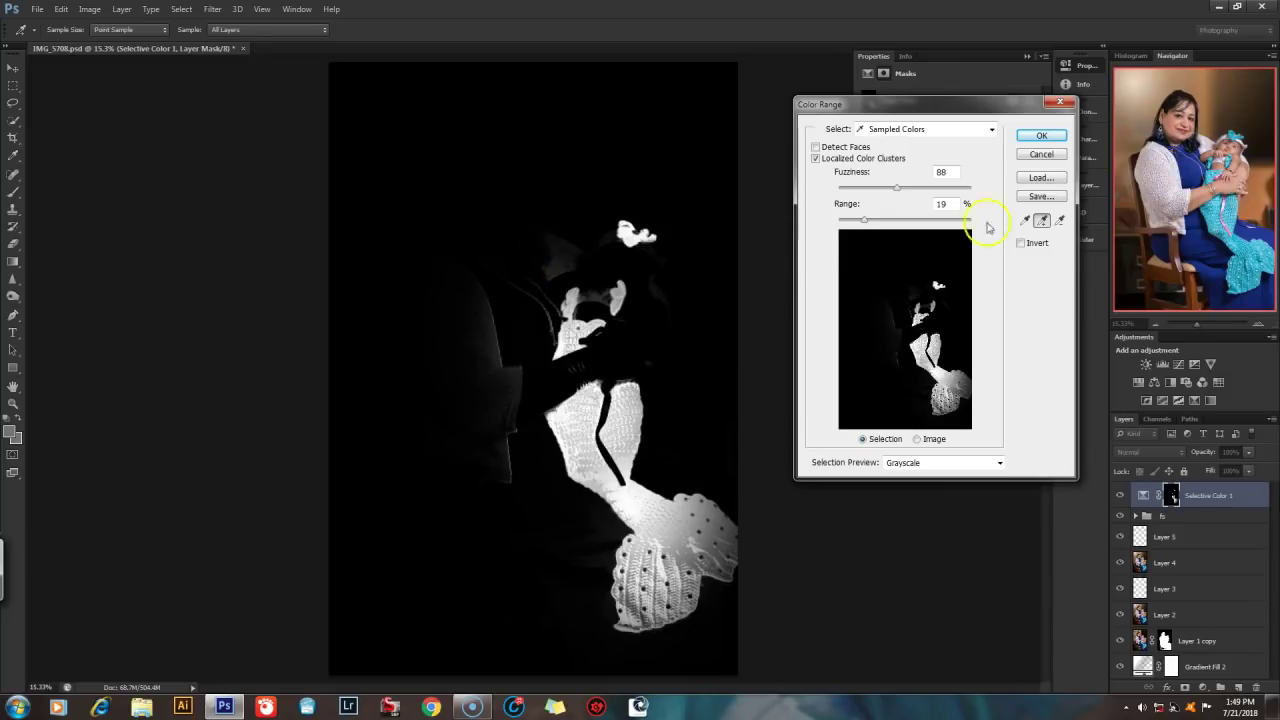
- Subtract the grey around the head, then zoom to 33.33% over the head and tail
{"action": "left_click", "coordinate": [1059, 221]}
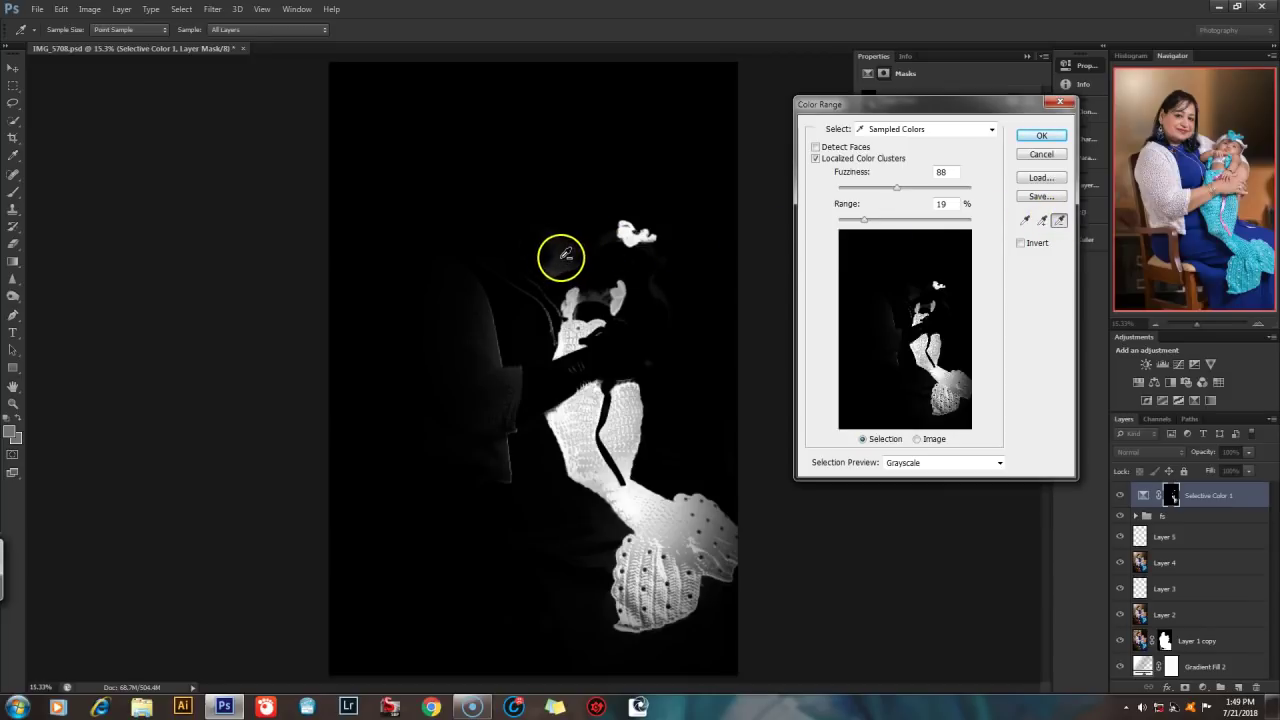
{"action": "left_click", "coordinate": [564, 256]}
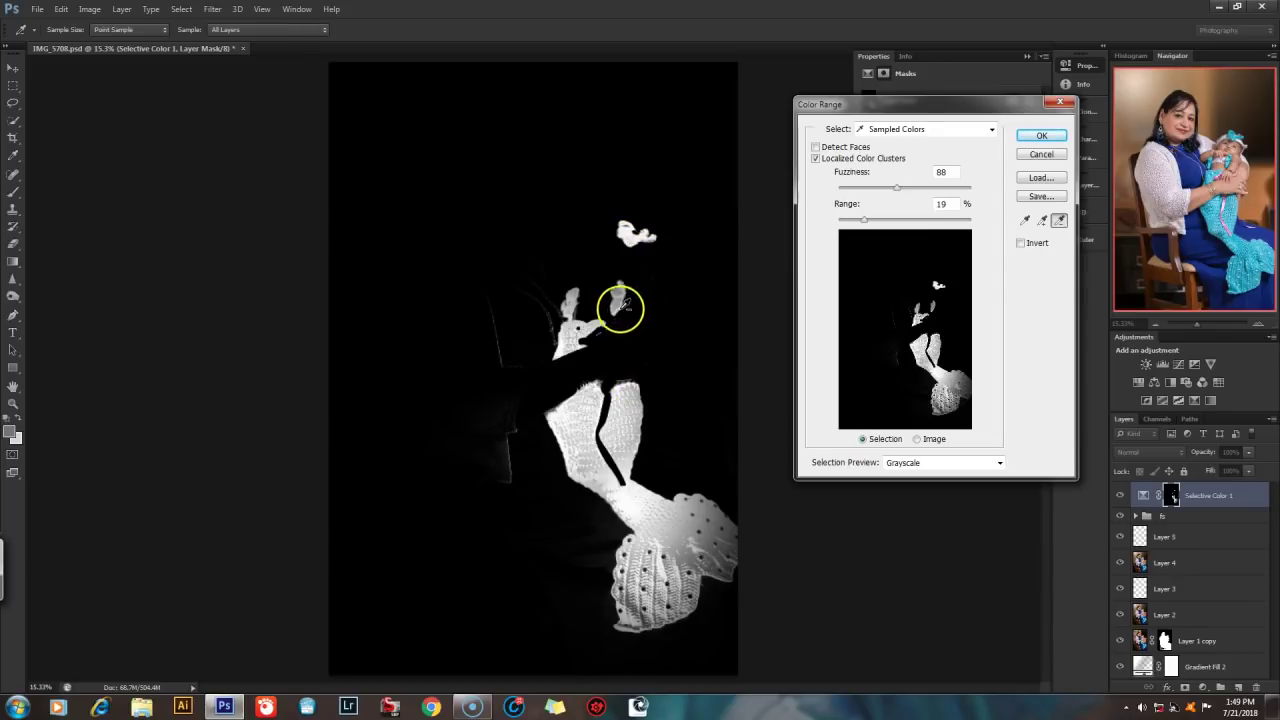
{"action": "key", "text": "ctrl+plus"}
{"action": "key", "text": "ctrl+plus"}
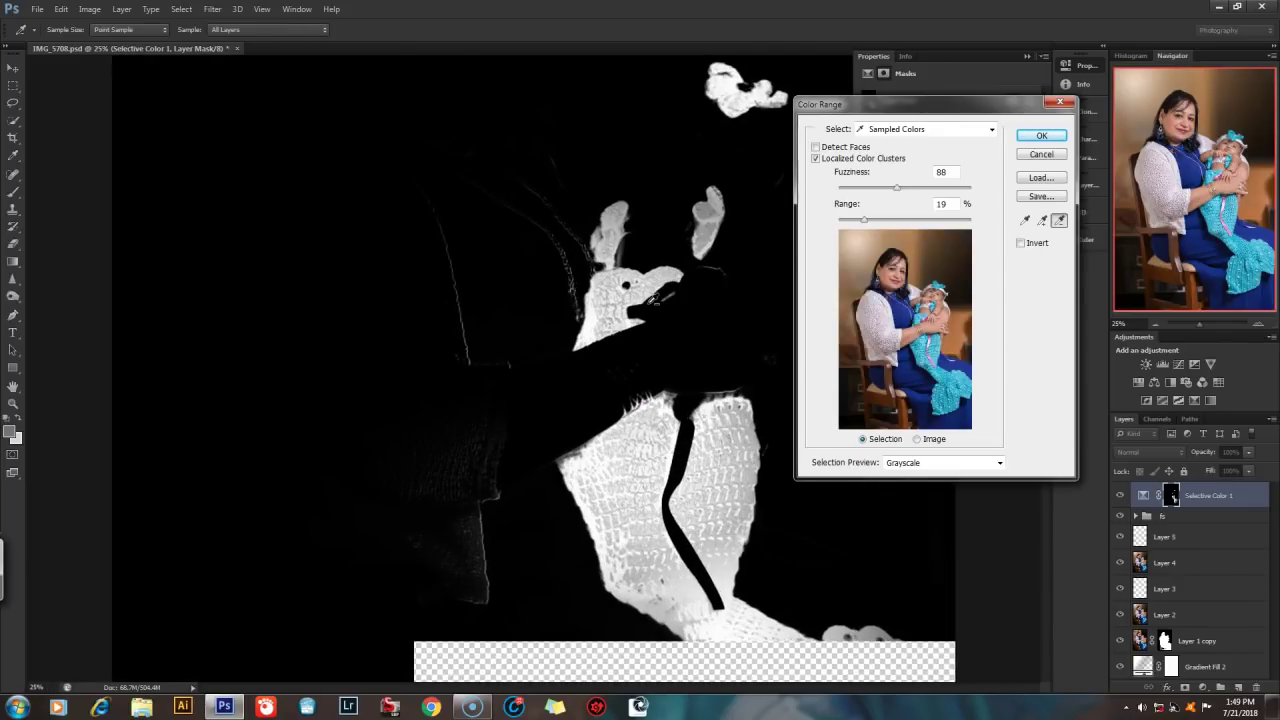
{"action": "key", "text": "ctrl+plus"}
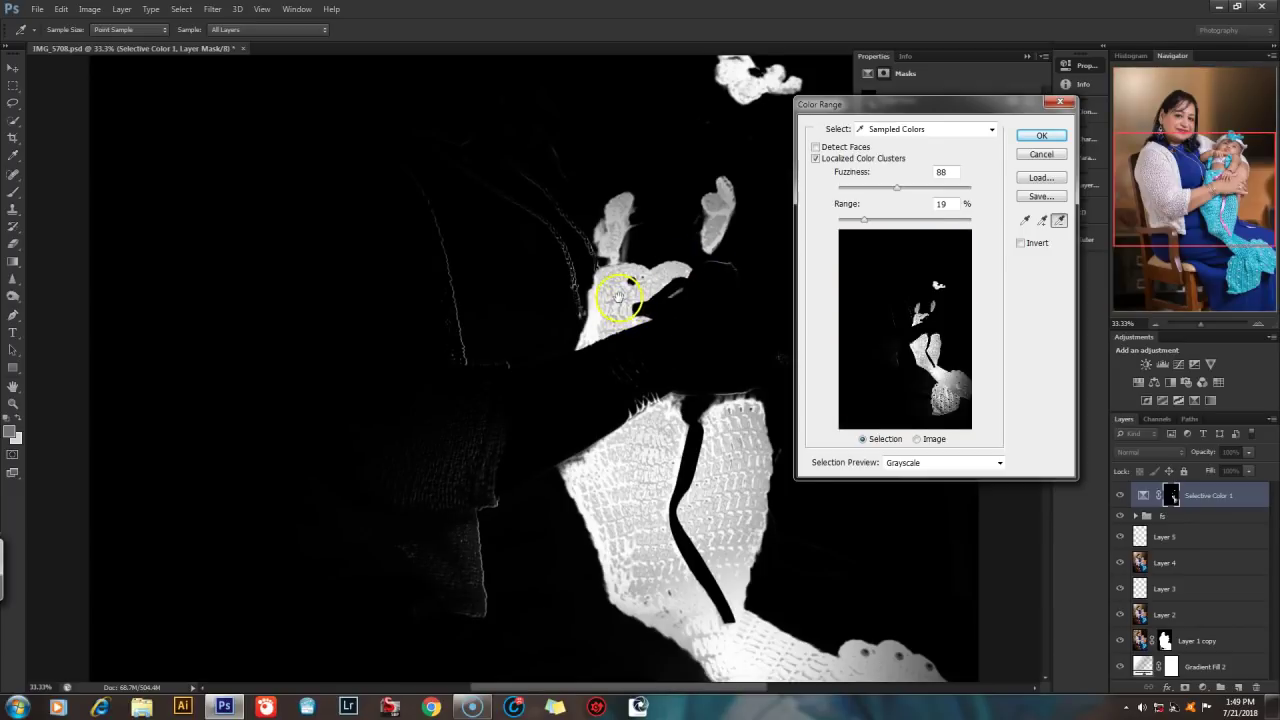
{"action": "left_click_drag", "start_coordinate": [618, 296], "coordinate": [571, 329]}
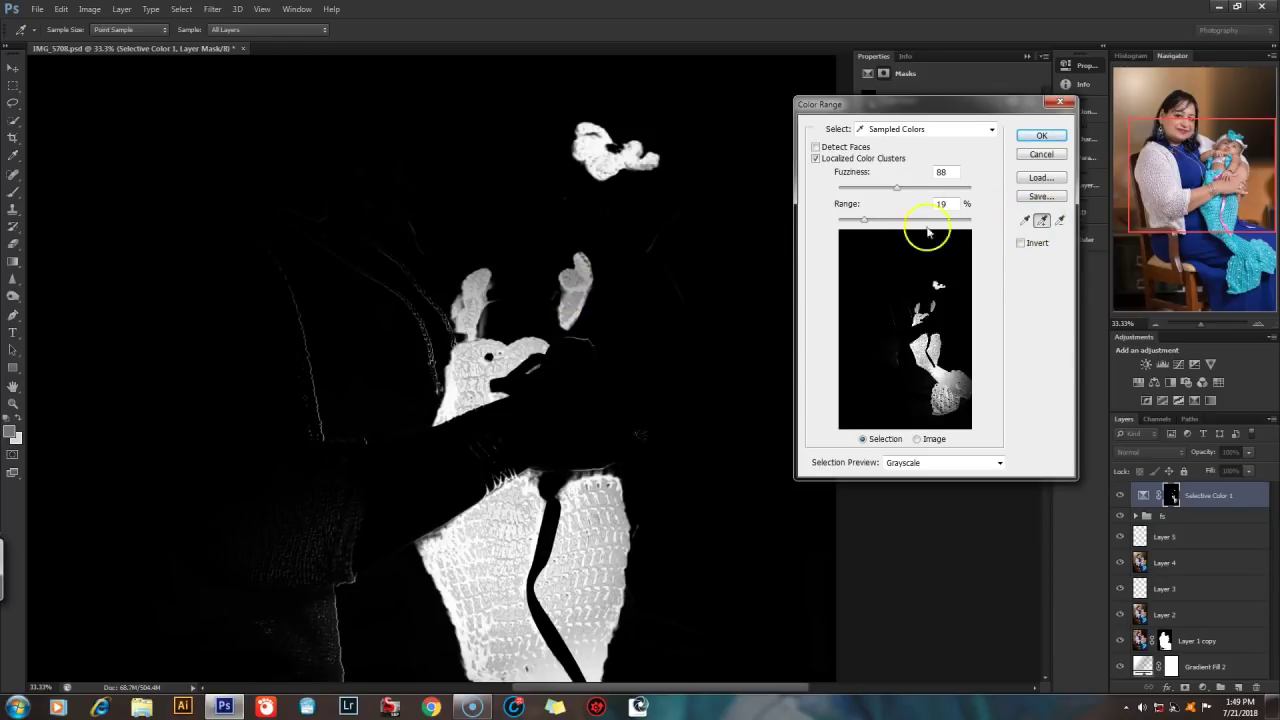
- Add the headband, subtract the hat and left-arm tones, then raise Fuzziness to about 106
{"action": "left_click", "coordinate": [574, 301]}
{"action": "left_click", "coordinate": [575, 281]}
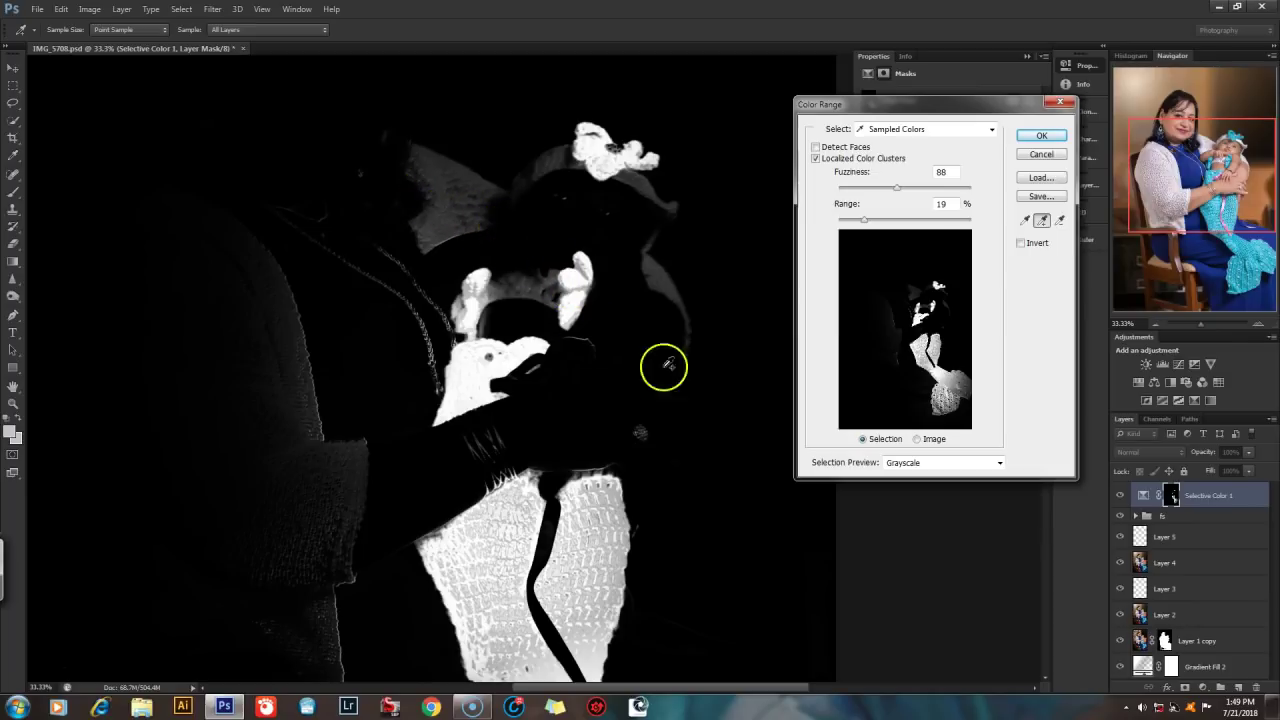
{"action": "left_click", "coordinate": [1060, 220]}
{"action": "left_click", "coordinate": [440, 189]}
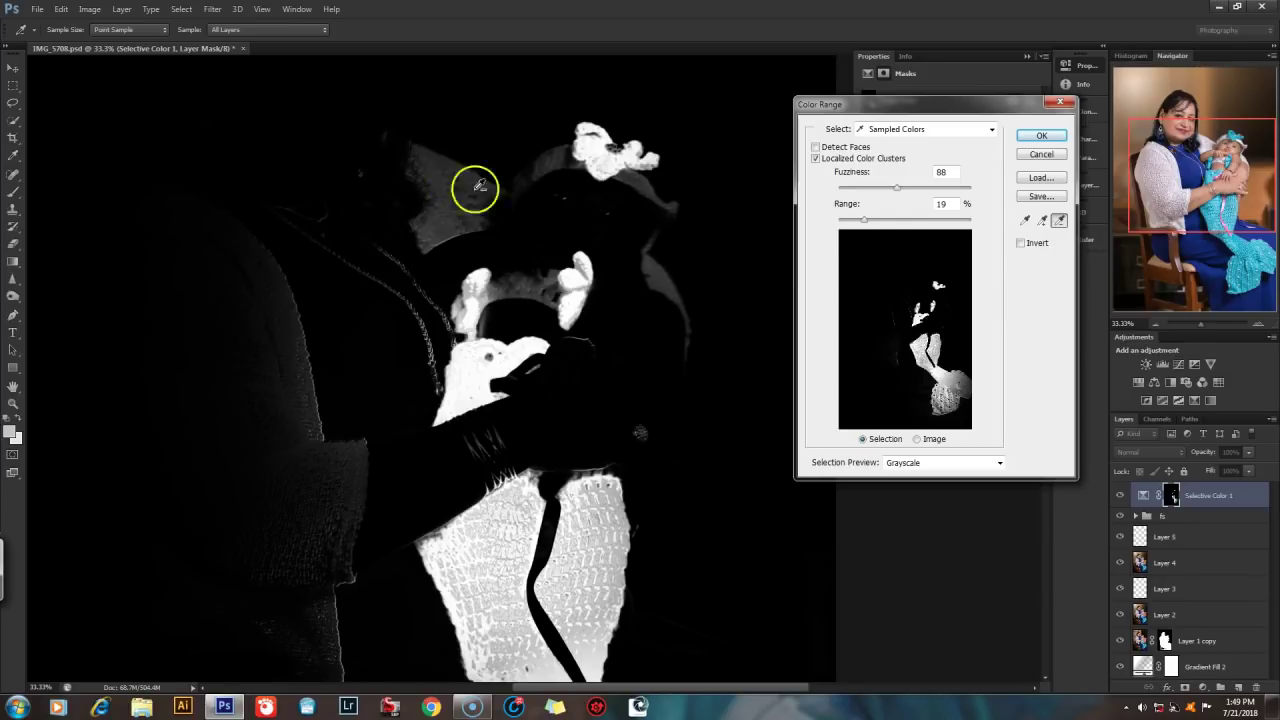
{"action": "left_click", "coordinate": [502, 180]}
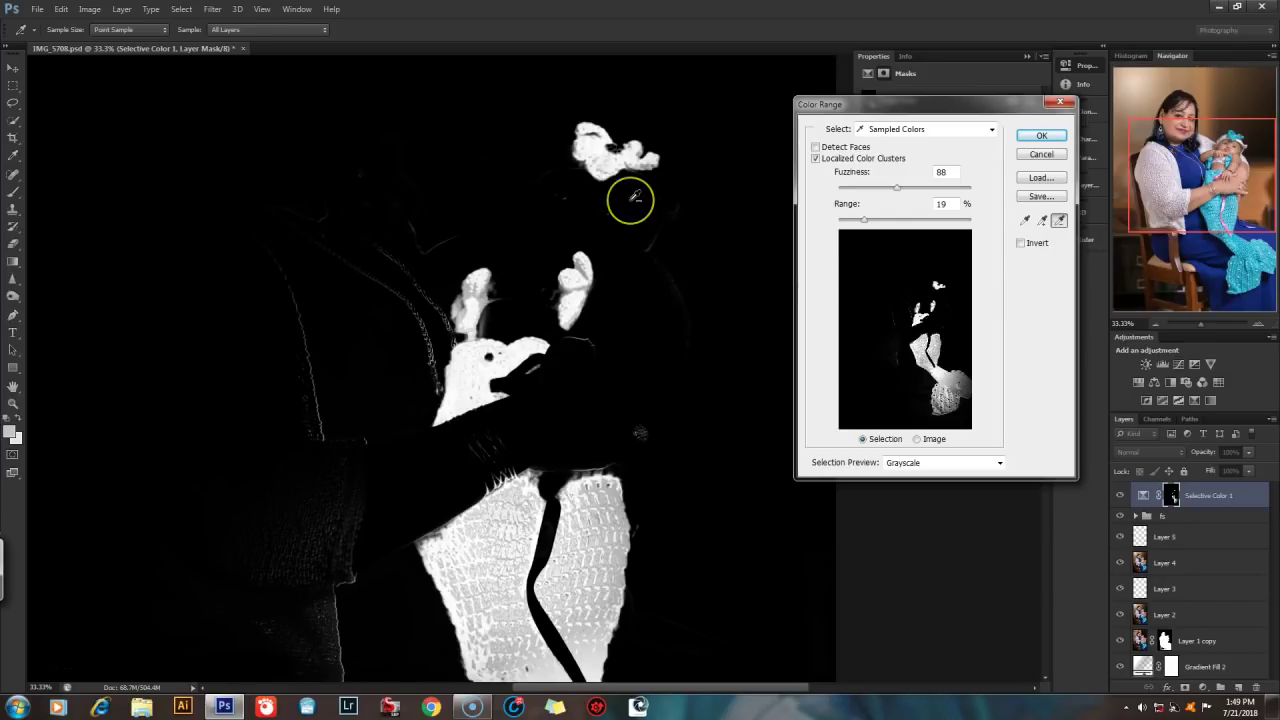
{"action": "key", "text": "ctrl"}
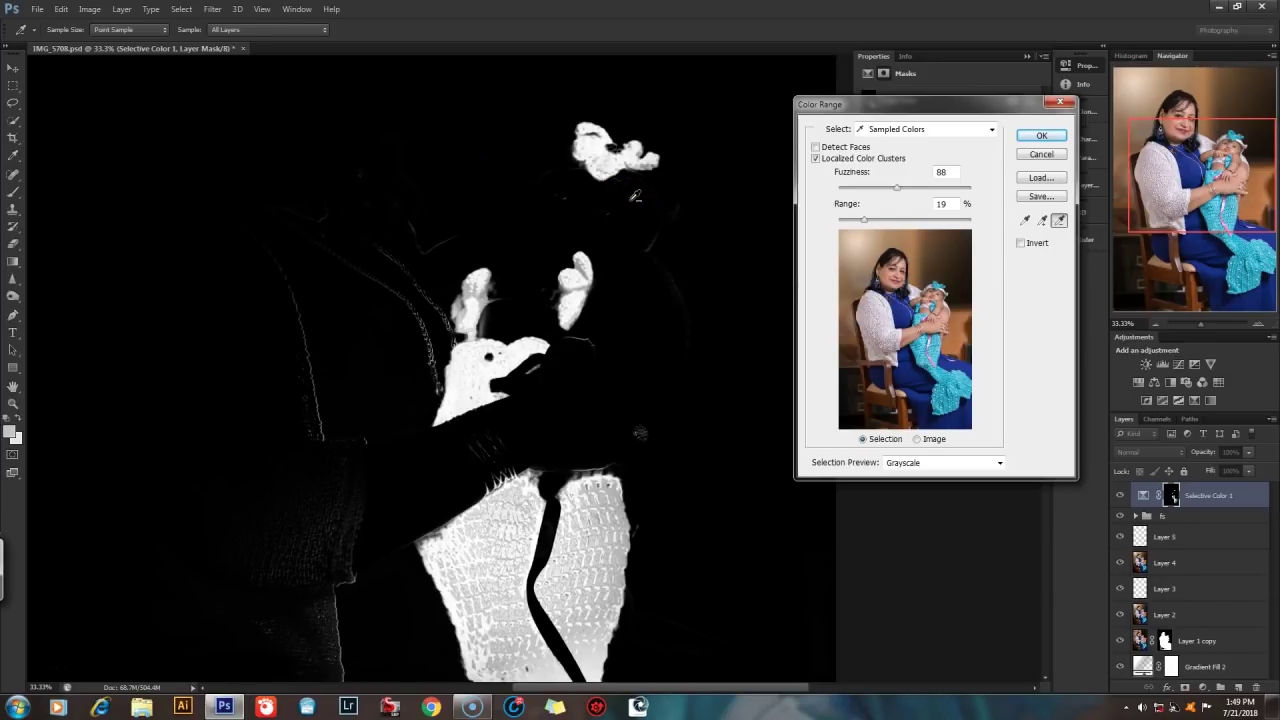
{"action": "key", "text": "ctrl+minus"}
{"action": "key", "text": "ctrl+minus"}
{"action": "key", "text": "ctrl+minus"}
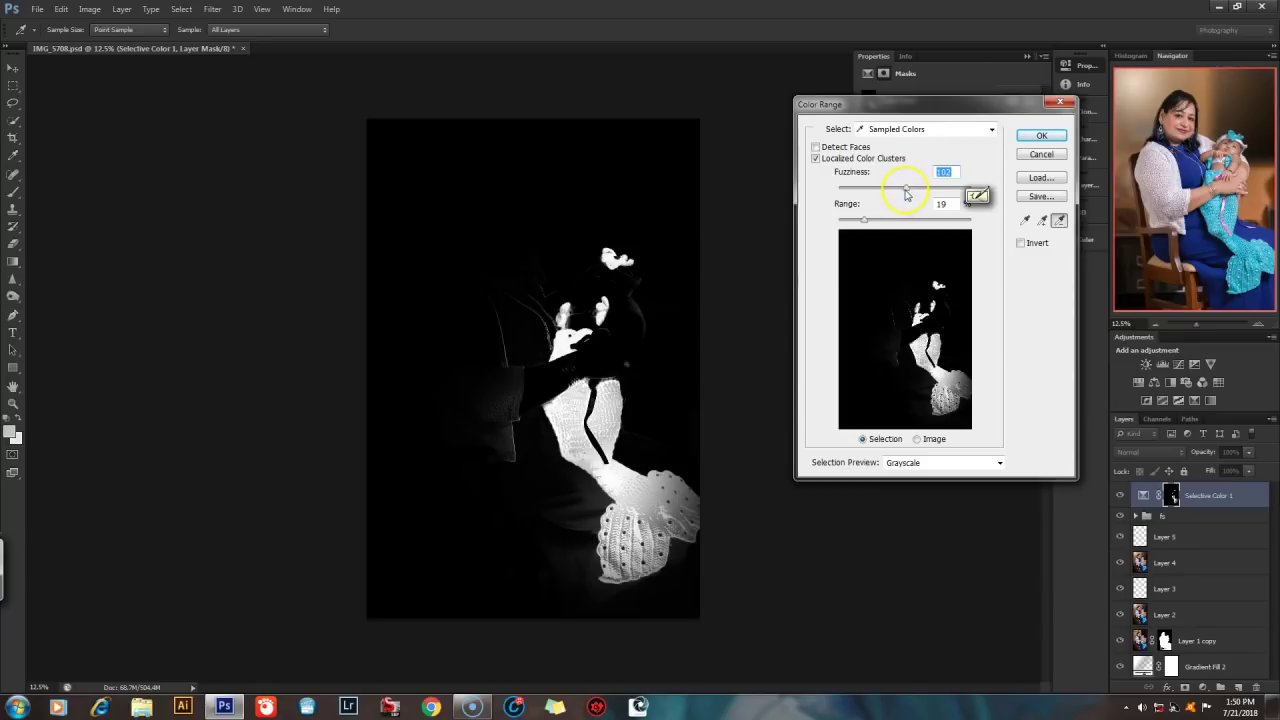
{"action": "left_click_drag", "start_coordinate": [906, 193], "coordinate": [910, 191]}
- Apply the Color Range result to the Selective Color 1 mask, collapse Properties, and view the mask alone
{"action": "left_click", "coordinate": [1040, 136]}
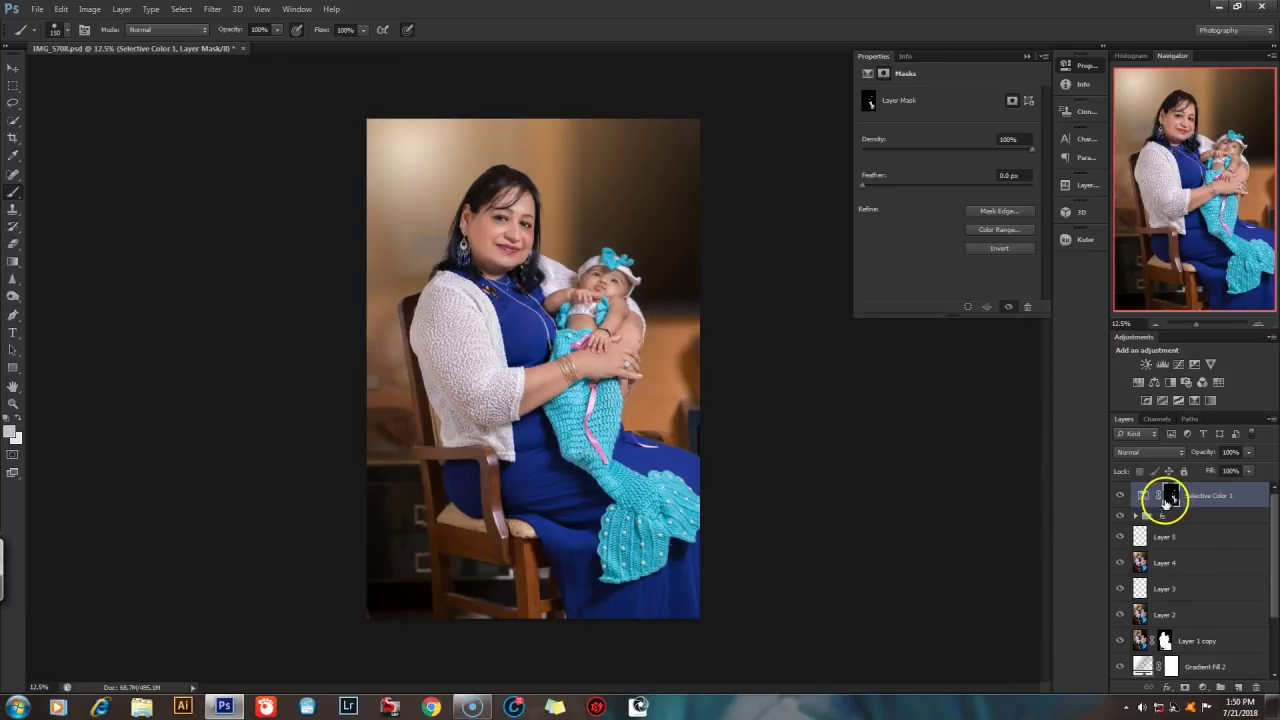
{"action": "left_click", "coordinate": [1026, 56]}
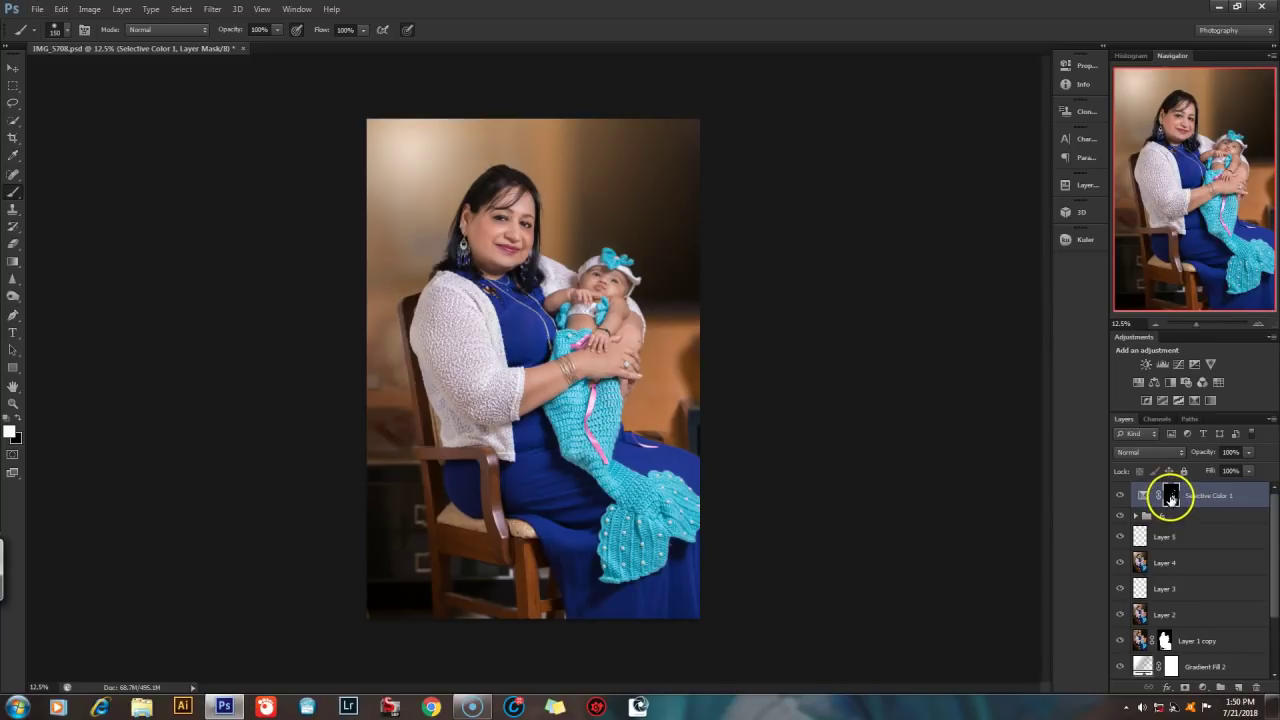
{"action": "left_click", "coordinate": [1171, 496], "text": "alt"}
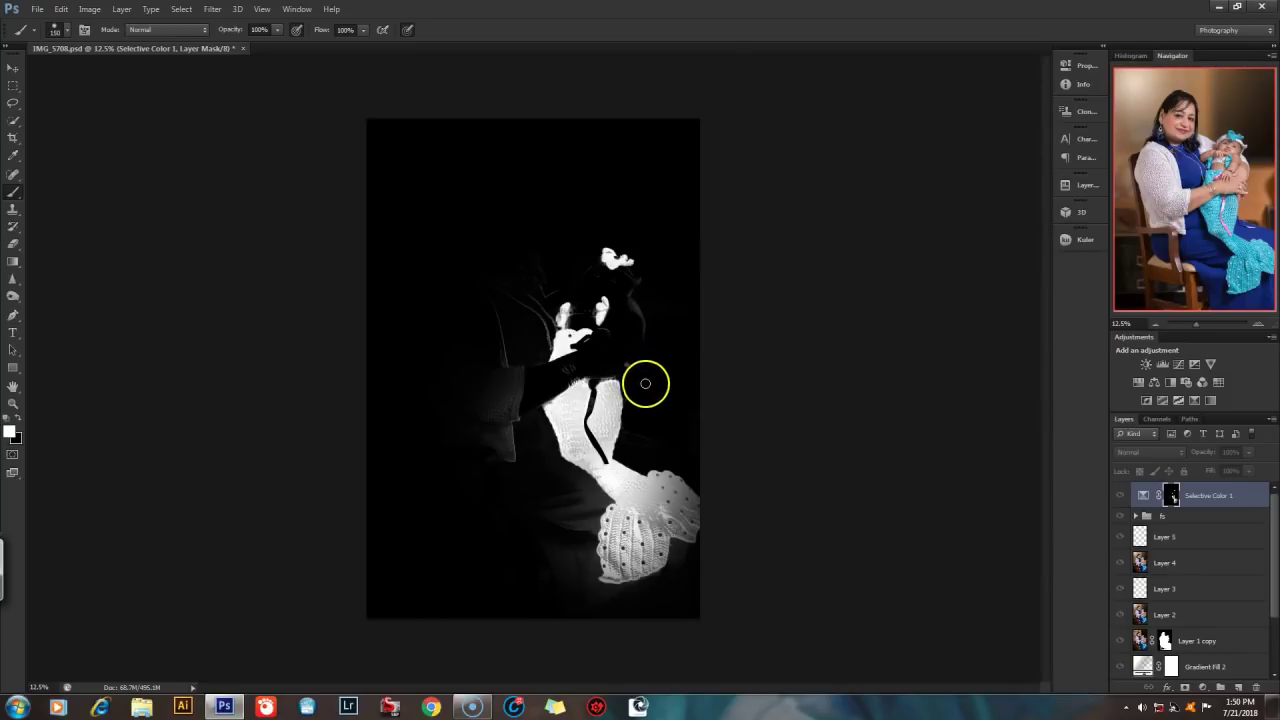
- Paint the arm, sleeve and hair beside the hand black on the mask
{"action": "mouse_move", "coordinate": [528, 385]}
{"action": "left_mouse_down"}
{"action": "mouse_move", "coordinate": [526, 403]}
{"action": "mouse_move", "coordinate": [523, 383]}
{"action": "mouse_move", "coordinate": [520, 393]}
{"action": "left_mouse_up"}
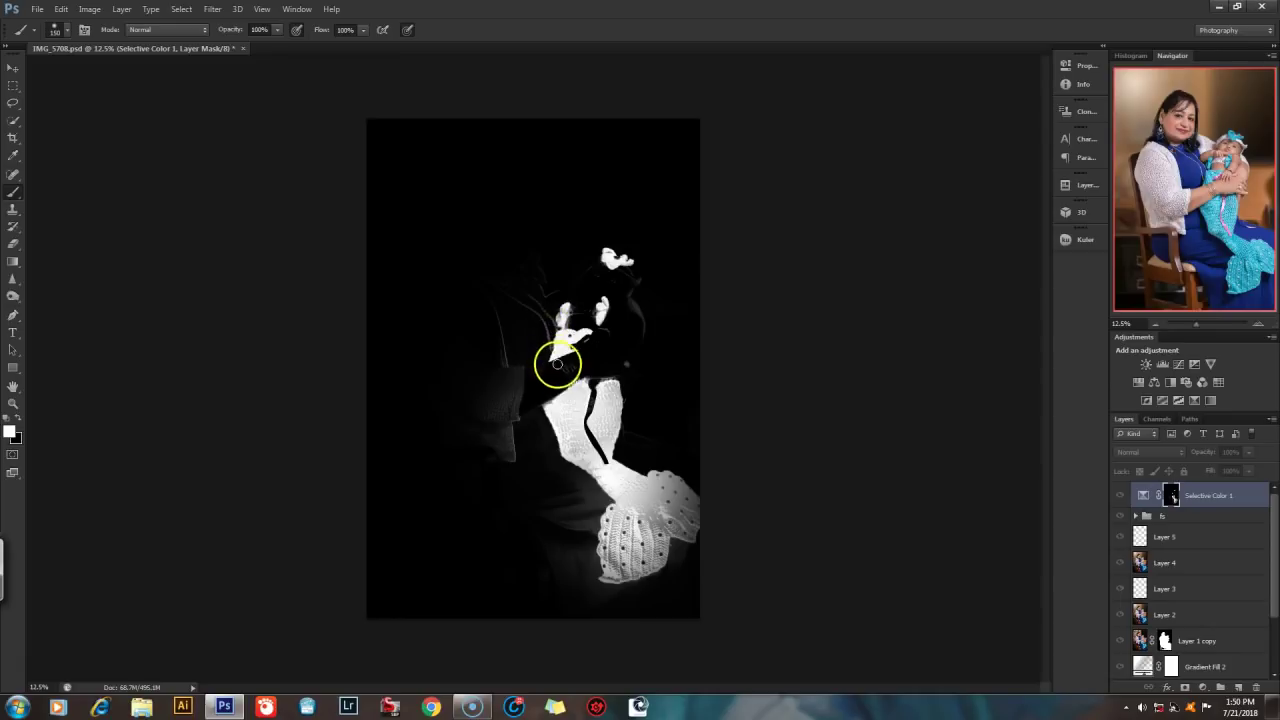
{"action": "mouse_move", "coordinate": [604, 418]}
{"action": "left_mouse_down"}
{"action": "mouse_move", "coordinate": [610, 359]}
{"action": "mouse_move", "coordinate": [596, 378]}
{"action": "mouse_move", "coordinate": [549, 366]}
{"action": "left_mouse_up"}
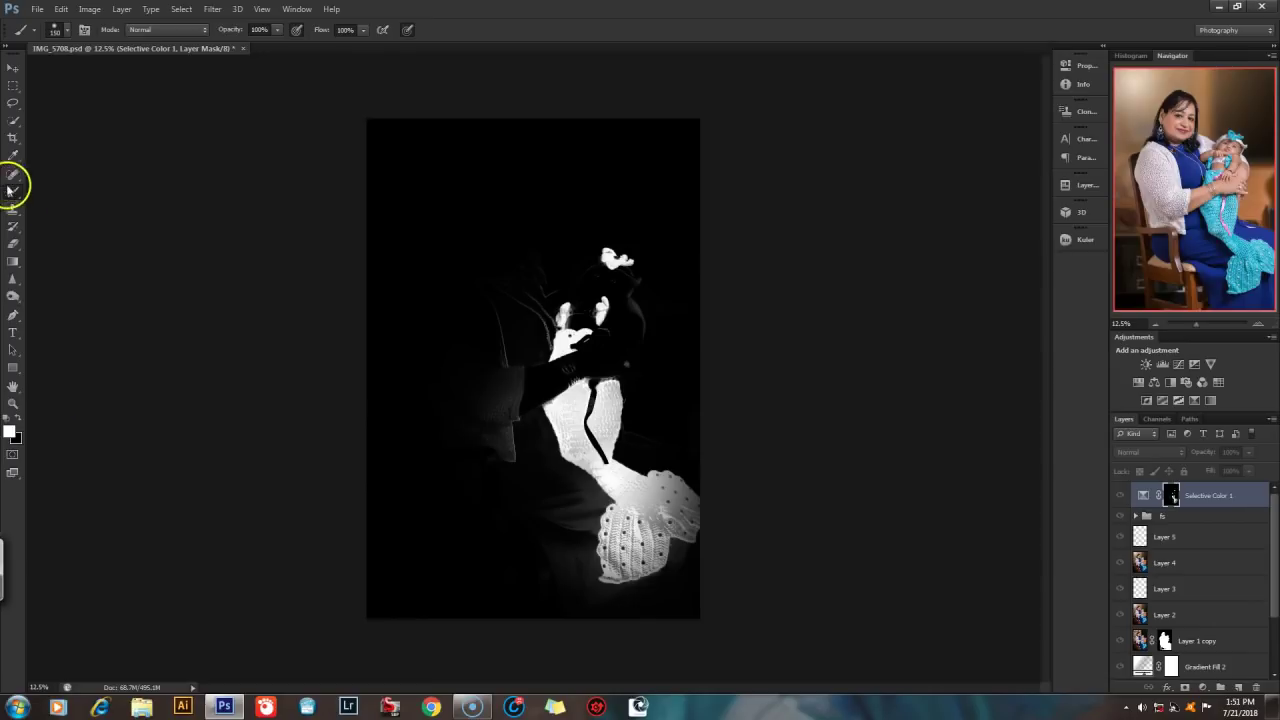
{"action": "mouse_move", "coordinate": [525, 315]}
{"action": "left_mouse_down"}
{"action": "mouse_move", "coordinate": [494, 336]}
{"action": "mouse_move", "coordinate": [502, 318]}
{"action": "mouse_move", "coordinate": [507, 336]}
{"action": "mouse_move", "coordinate": [490, 295]}
{"action": "mouse_move", "coordinate": [507, 376]}
{"action": "mouse_move", "coordinate": [504, 358]}
{"action": "mouse_move", "coordinate": [529, 338]}
{"action": "mouse_move", "coordinate": [502, 371]}
{"action": "mouse_move", "coordinate": [526, 253]}
{"action": "mouse_move", "coordinate": [522, 297]}
{"action": "mouse_move", "coordinate": [505, 327]}
{"action": "left_mouse_up"}
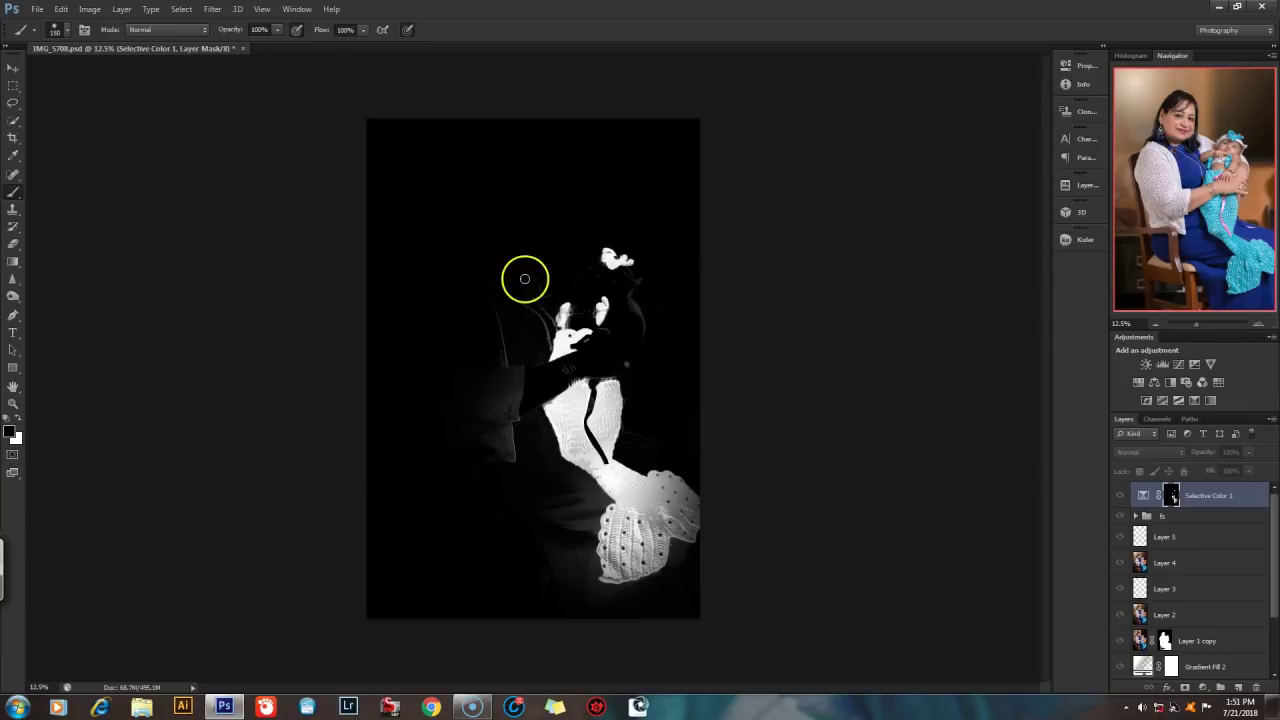
- Enlarge the brush to 250 and paint black down and left of the arm
{"action": "key", "text": "bracketright"}
{"action": "key", "text": "bracketright"}
{"action": "key", "text": "bracketright"}
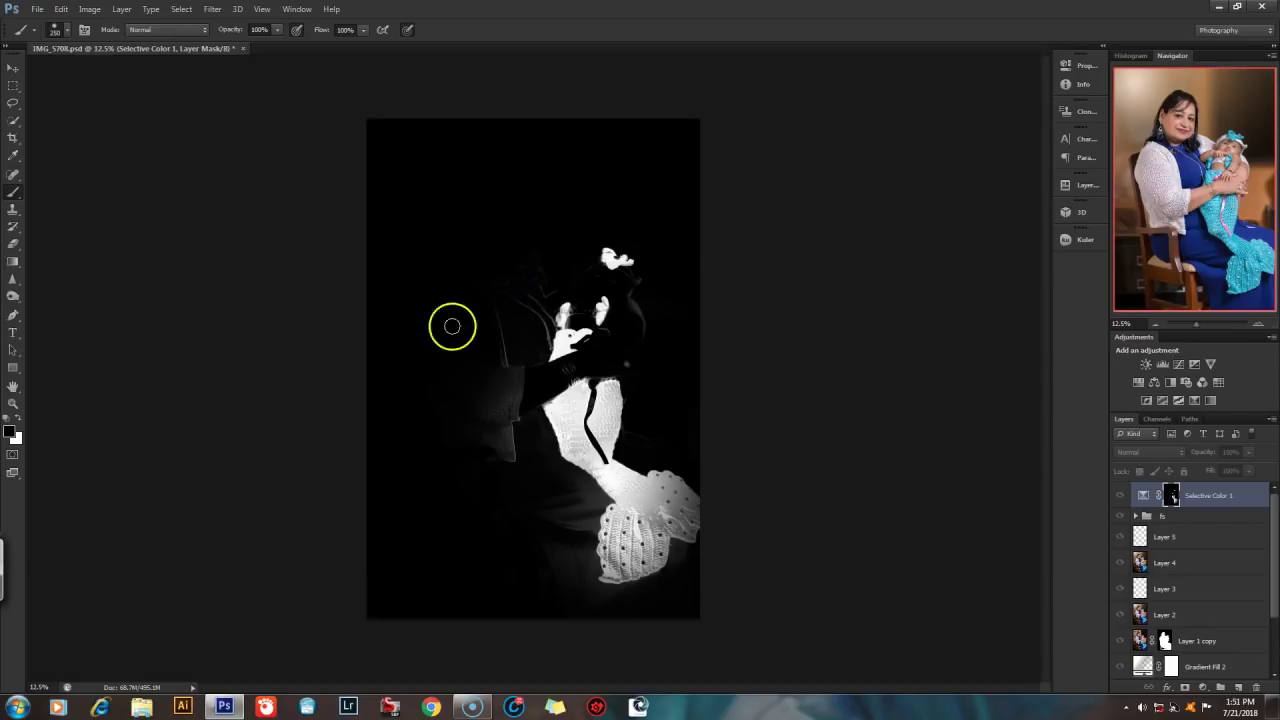
{"action": "left_click", "coordinate": [363, 30]}
{"action": "mouse_move", "coordinate": [352, 40]}
{"action": "left_mouse_down"}
{"action": "mouse_move", "coordinate": [480, 314]}
{"action": "mouse_move", "coordinate": [500, 420]}
{"action": "mouse_move", "coordinate": [517, 366]}
{"action": "mouse_move", "coordinate": [507, 454]}
{"action": "left_mouse_up"}
{"action": "left_click", "coordinate": [489, 323]}
{"action": "mouse_move", "coordinate": [524, 373]}
{"action": "left_mouse_down"}
{"action": "mouse_move", "coordinate": [514, 449]}
{"action": "mouse_move", "coordinate": [540, 470]}
{"action": "mouse_move", "coordinate": [531, 420]}
{"action": "left_mouse_up"}
{"action": "left_click", "coordinate": [525, 509]}
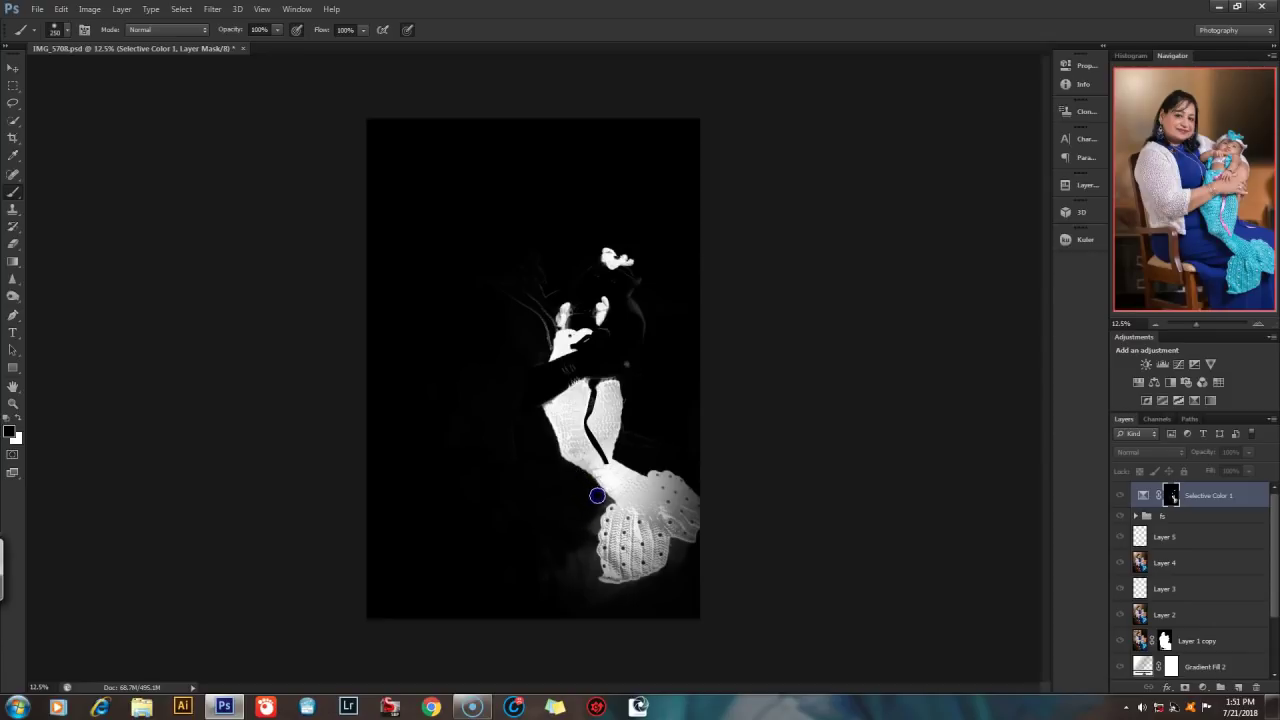
{"action": "left_click", "coordinate": [555, 566]}
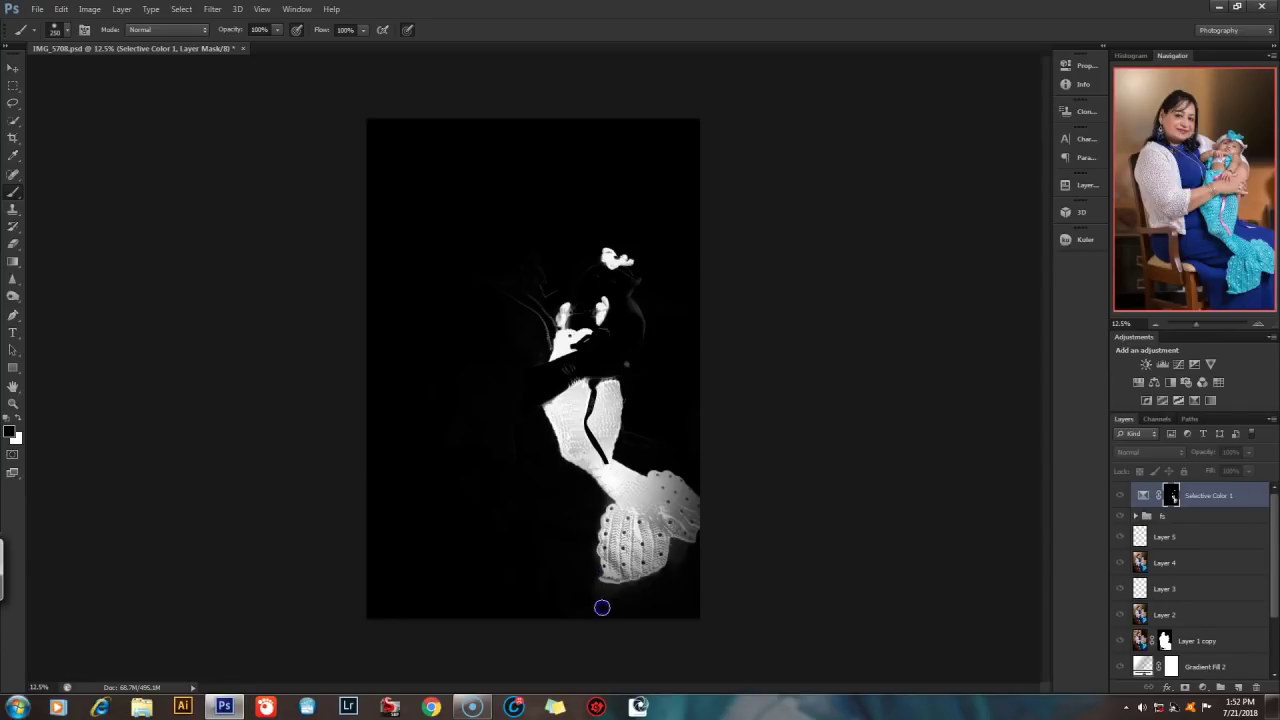
{"action": "left_click", "coordinate": [621, 607]}
- Paint out the faint grey mask areas around the shoulder with black
{"action": "left_click", "coordinate": [666, 532]}
{"action": "left_click", "coordinate": [543, 300]}
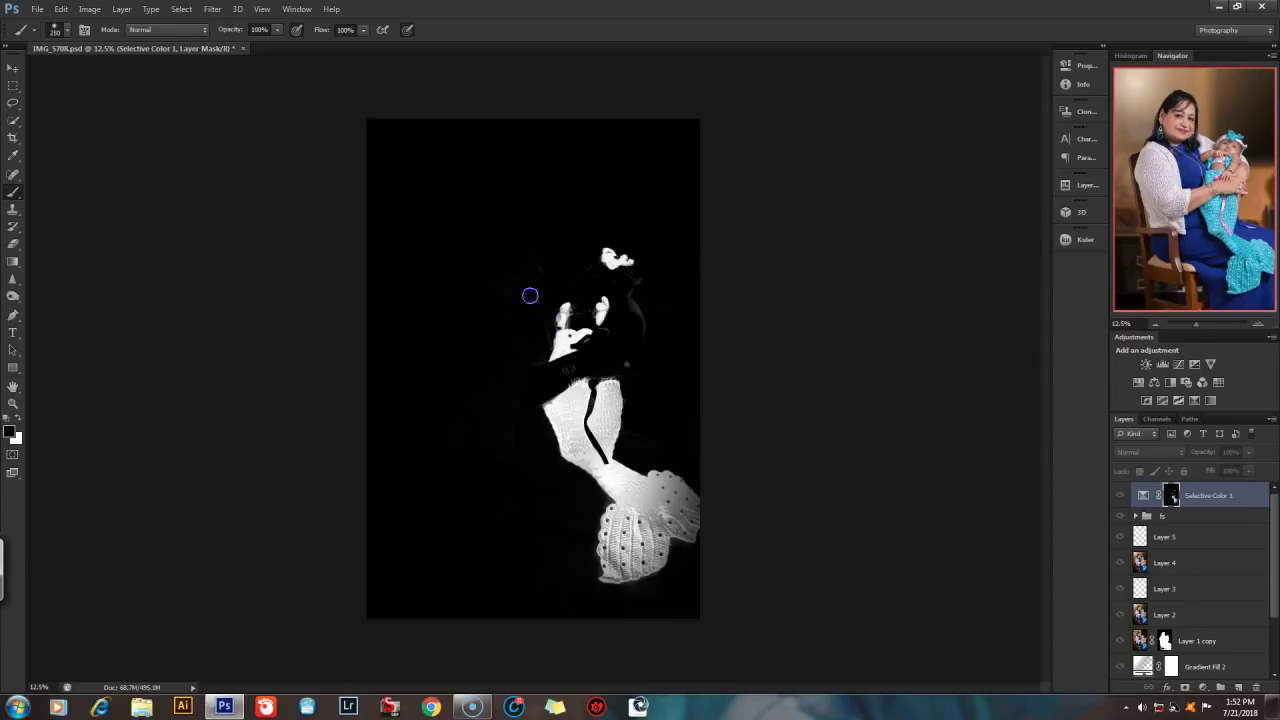
{"action": "left_click", "coordinate": [534, 314]}
{"action": "left_click", "coordinate": [479, 417]}
{"action": "left_click", "coordinate": [503, 363]}
{"action": "left_click", "coordinate": [572, 368]}
{"action": "left_click", "coordinate": [596, 366]}
{"action": "left_click", "coordinate": [640, 337]}
{"action": "left_click", "coordinate": [631, 300]}
- At 33.3% zoom with a 125 brush, paint black from the hand to the tail's top edge
{"action": "scroll", "coordinate": [622, 328], "scroll_direction": "up", "scroll_amount": 3}
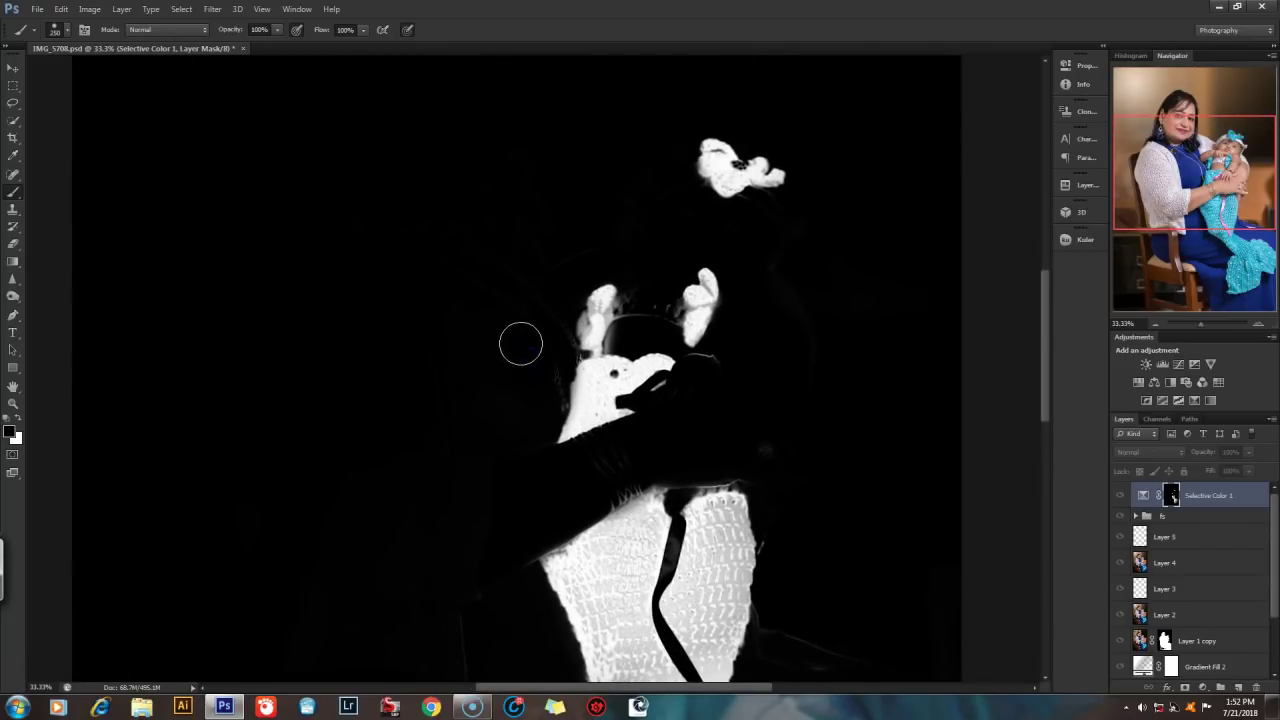
{"action": "key", "text": "bracketleft"}
{"action": "left_click", "coordinate": [554, 400]}
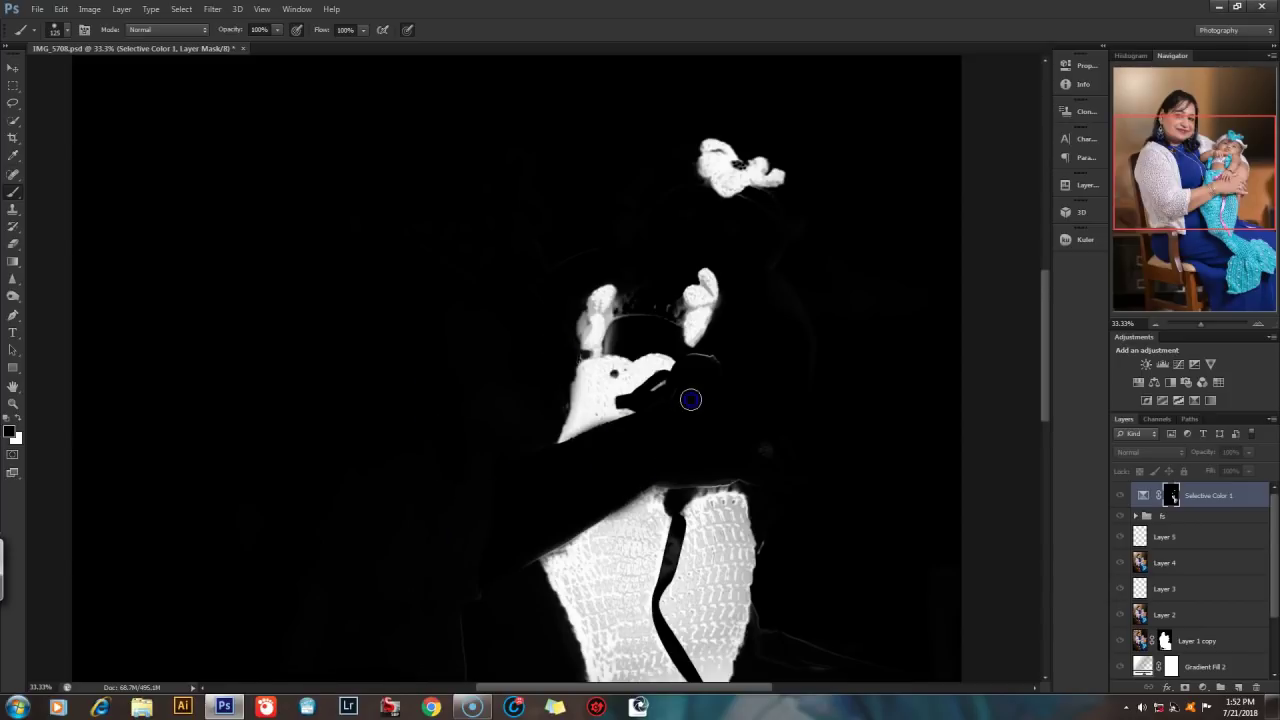
{"action": "mouse_move", "coordinate": [690, 417]}
{"action": "left_mouse_down"}
{"action": "mouse_move", "coordinate": [651, 466]}
{"action": "mouse_move", "coordinate": [560, 434]}
{"action": "mouse_move", "coordinate": [612, 428]}
{"action": "mouse_move", "coordinate": [591, 429]}
{"action": "mouse_move", "coordinate": [629, 437]}
{"action": "mouse_move", "coordinate": [620, 444]}
{"action": "mouse_move", "coordinate": [720, 360]}
{"action": "mouse_move", "coordinate": [708, 359]}
{"action": "left_mouse_up"}
{"action": "left_click_drag", "start_coordinate": [724, 471], "coordinate": [711, 438]}
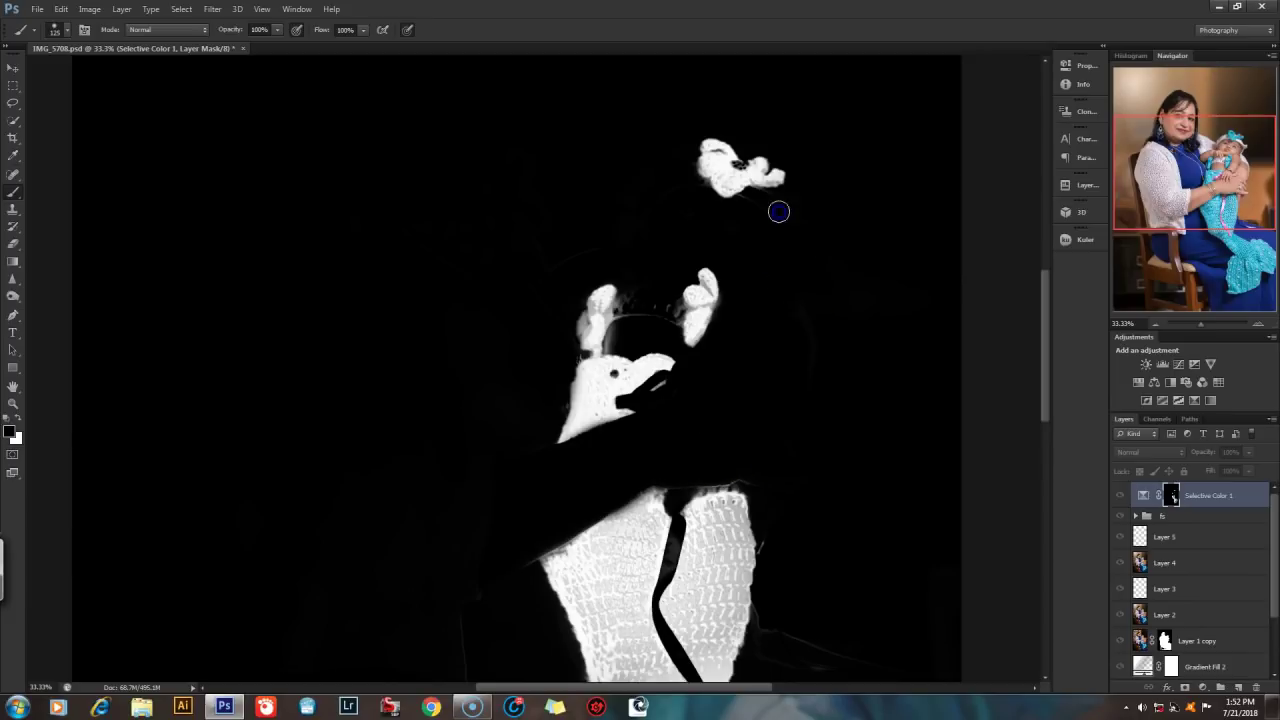
- Paint black along the remaining upper edges and the tail's left edge
{"action": "mouse_move", "coordinate": [750, 231]}
{"action": "left_mouse_down"}
{"action": "mouse_move", "coordinate": [689, 229]}
{"action": "mouse_move", "coordinate": [720, 220]}
{"action": "mouse_move", "coordinate": [657, 231]}
{"action": "mouse_move", "coordinate": [674, 234]}
{"action": "left_mouse_up"}
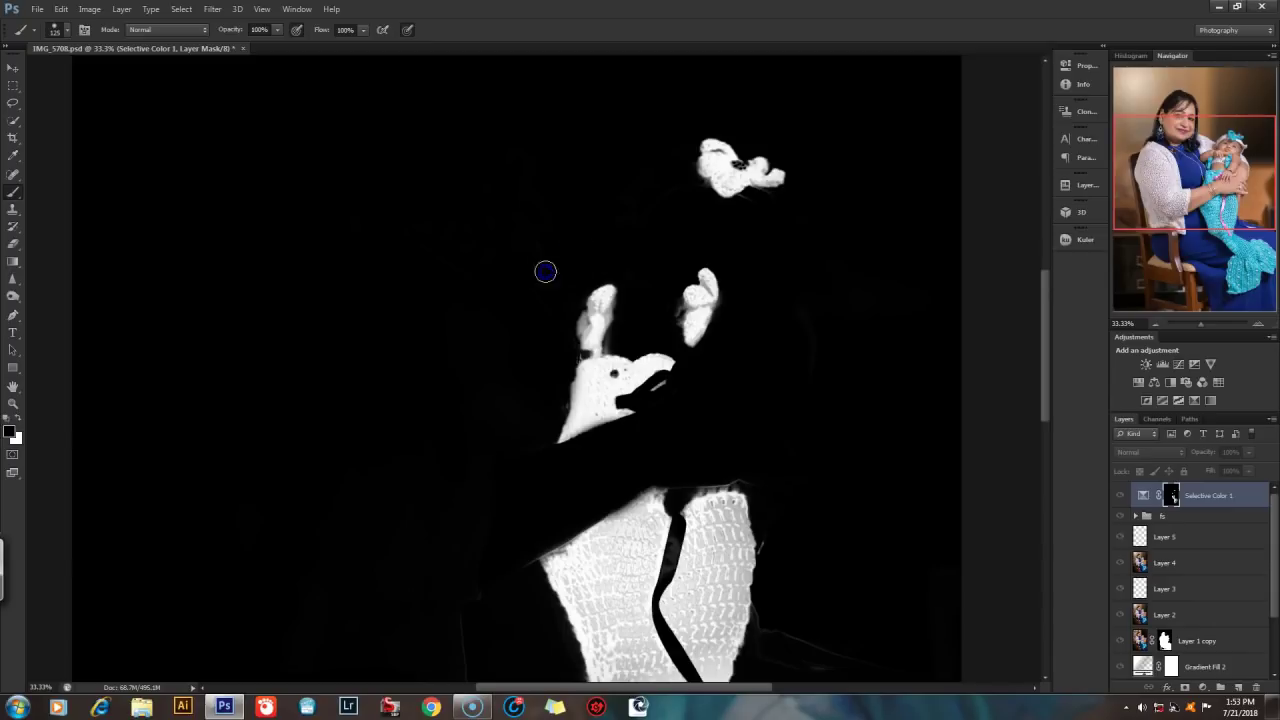
{"action": "mouse_move", "coordinate": [604, 242]}
{"action": "left_mouse_down"}
{"action": "mouse_move", "coordinate": [634, 243]}
{"action": "mouse_move", "coordinate": [677, 186]}
{"action": "mouse_move", "coordinate": [705, 200]}
{"action": "left_mouse_up"}
{"action": "mouse_move", "coordinate": [700, 194]}
{"action": "left_mouse_down"}
{"action": "mouse_move", "coordinate": [657, 183]}
{"action": "mouse_move", "coordinate": [814, 263]}
{"action": "mouse_move", "coordinate": [660, 294]}
{"action": "mouse_move", "coordinate": [670, 304]}
{"action": "mouse_move", "coordinate": [614, 343]}
{"action": "mouse_move", "coordinate": [651, 240]}
{"action": "mouse_move", "coordinate": [823, 623]}
{"action": "mouse_move", "coordinate": [705, 502]}
{"action": "mouse_move", "coordinate": [857, 480]}
{"action": "mouse_move", "coordinate": [764, 436]}
{"action": "mouse_move", "coordinate": [731, 209]}
{"action": "left_mouse_up"}
{"action": "mouse_move", "coordinate": [596, 432]}
{"action": "left_mouse_down"}
{"action": "mouse_move", "coordinate": [594, 457]}
{"action": "mouse_move", "coordinate": [686, 543]}
{"action": "mouse_move", "coordinate": [672, 545]}
{"action": "mouse_move", "coordinate": [640, 484]}
{"action": "left_mouse_up"}
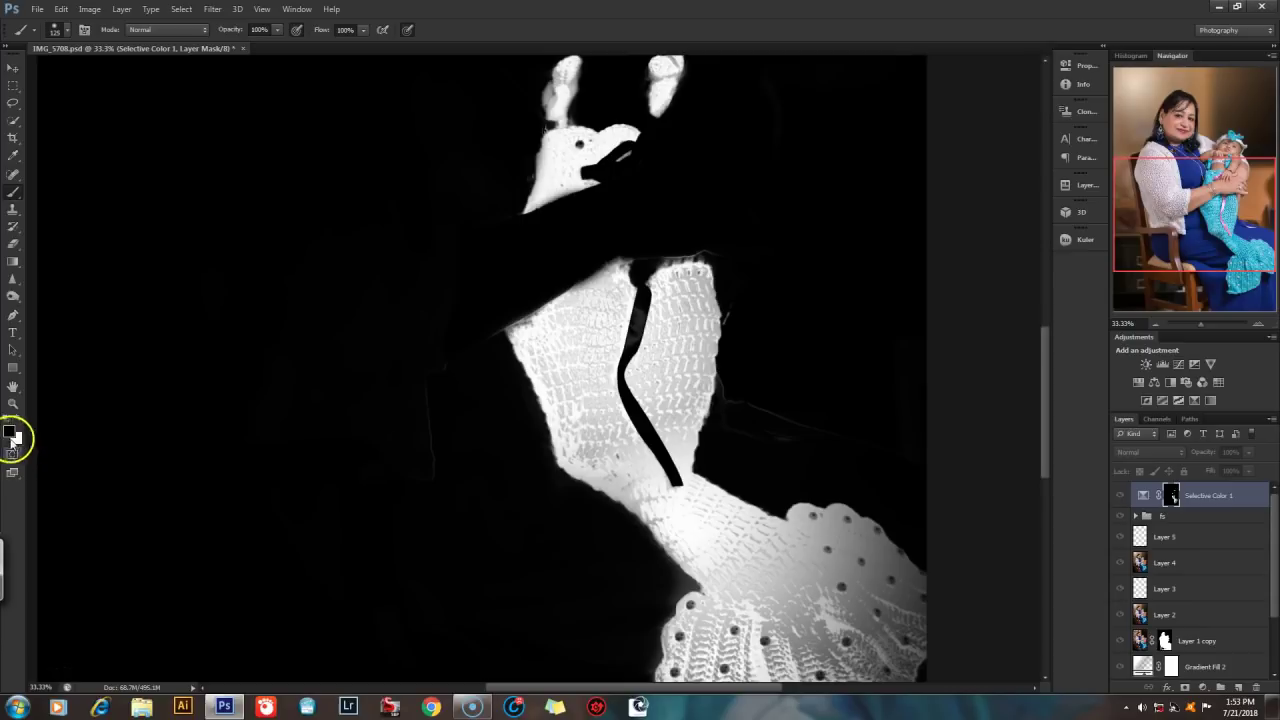
- Paint white over the tail's lower-left area, the lace beside the strap, and below it
{"action": "key", "text": "x"}
{"action": "mouse_move", "coordinate": [595, 447]}
{"action": "left_mouse_down"}
{"action": "mouse_move", "coordinate": [624, 455]}
{"action": "mouse_move", "coordinate": [622, 437]}
{"action": "mouse_move", "coordinate": [560, 399]}
{"action": "mouse_move", "coordinate": [592, 473]}
{"action": "mouse_move", "coordinate": [634, 491]}
{"action": "mouse_move", "coordinate": [597, 391]}
{"action": "mouse_move", "coordinate": [613, 318]}
{"action": "mouse_move", "coordinate": [587, 294]}
{"action": "mouse_move", "coordinate": [533, 329]}
{"action": "mouse_move", "coordinate": [580, 335]}
{"action": "mouse_move", "coordinate": [533, 348]}
{"action": "mouse_move", "coordinate": [527, 302]}
{"action": "mouse_move", "coordinate": [504, 318]}
{"action": "mouse_move", "coordinate": [535, 343]}
{"action": "mouse_move", "coordinate": [523, 314]}
{"action": "left_mouse_up"}
{"action": "key", "text": "x"}
{"action": "mouse_move", "coordinate": [711, 349]}
{"action": "left_mouse_down"}
{"action": "mouse_move", "coordinate": [670, 357]}
{"action": "mouse_move", "coordinate": [647, 387]}
{"action": "mouse_move", "coordinate": [664, 404]}
{"action": "mouse_move", "coordinate": [695, 379]}
{"action": "mouse_move", "coordinate": [707, 296]}
{"action": "mouse_move", "coordinate": [693, 274]}
{"action": "mouse_move", "coordinate": [683, 314]}
{"action": "mouse_move", "coordinate": [661, 316]}
{"action": "mouse_move", "coordinate": [687, 281]}
{"action": "left_mouse_up"}
{"action": "mouse_move", "coordinate": [674, 371]}
{"action": "left_mouse_down"}
{"action": "mouse_move", "coordinate": [694, 559]}
{"action": "mouse_move", "coordinate": [660, 511]}
{"action": "mouse_move", "coordinate": [695, 498]}
{"action": "mouse_move", "coordinate": [743, 534]}
{"action": "mouse_move", "coordinate": [800, 545]}
{"action": "mouse_move", "coordinate": [734, 586]}
{"action": "left_mouse_up"}
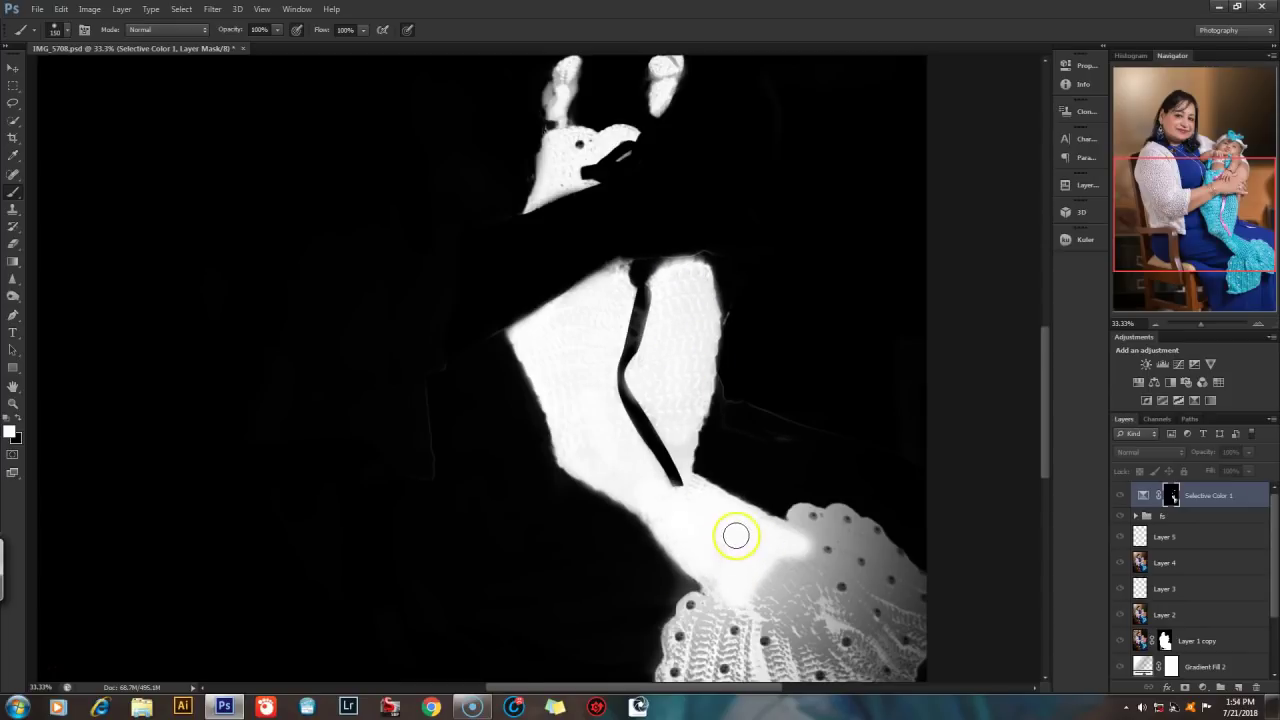
- Fill the fin lace solidly white on the mask
{"action": "mouse_move", "coordinate": [734, 538]}
{"action": "left_mouse_down"}
{"action": "mouse_move", "coordinate": [632, 326]}
{"action": "mouse_move", "coordinate": [650, 314]}
{"action": "mouse_move", "coordinate": [608, 393]}
{"action": "mouse_move", "coordinate": [602, 352]}
{"action": "mouse_move", "coordinate": [616, 391]}
{"action": "mouse_move", "coordinate": [621, 376]}
{"action": "mouse_move", "coordinate": [596, 438]}
{"action": "mouse_move", "coordinate": [585, 421]}
{"action": "mouse_move", "coordinate": [597, 462]}
{"action": "mouse_move", "coordinate": [585, 489]}
{"action": "mouse_move", "coordinate": [592, 550]}
{"action": "mouse_move", "coordinate": [581, 544]}
{"action": "mouse_move", "coordinate": [602, 550]}
{"action": "mouse_move", "coordinate": [599, 540]}
{"action": "mouse_move", "coordinate": [607, 571]}
{"action": "mouse_move", "coordinate": [623, 563]}
{"action": "mouse_move", "coordinate": [611, 546]}
{"action": "mouse_move", "coordinate": [573, 569]}
{"action": "mouse_move", "coordinate": [628, 564]}
{"action": "mouse_move", "coordinate": [635, 483]}
{"action": "left_mouse_up"}
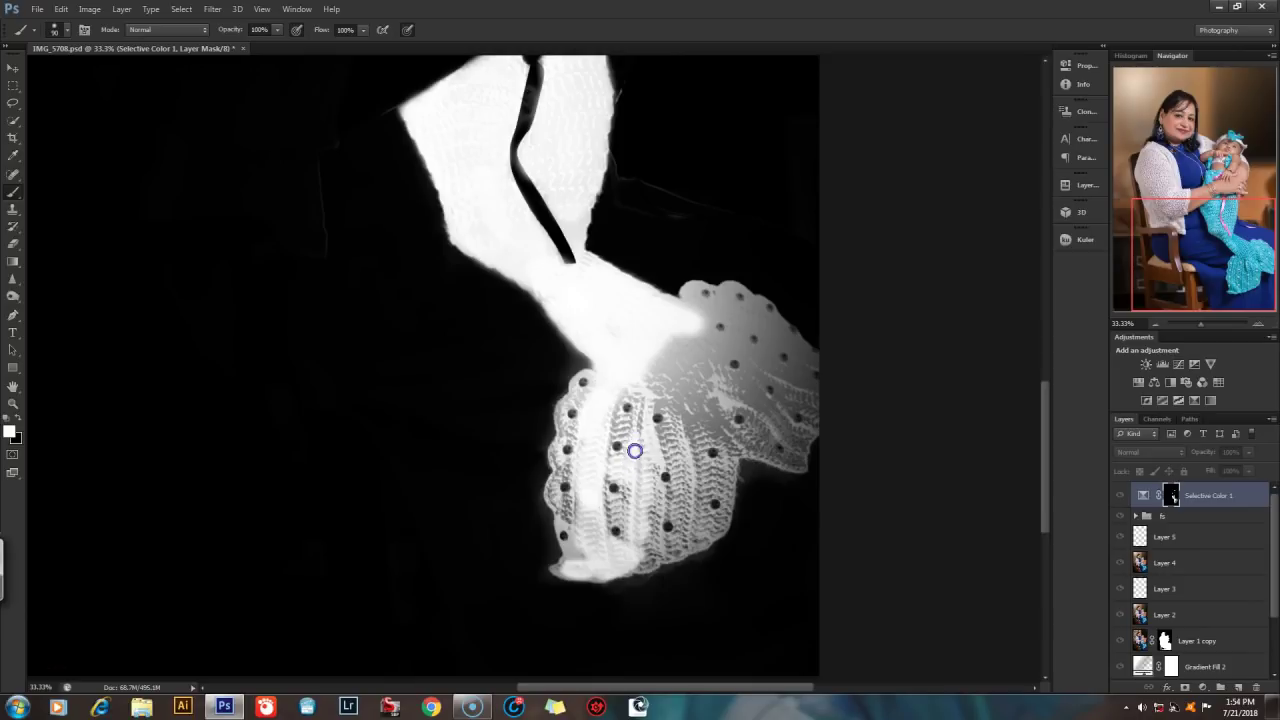
{"action": "mouse_move", "coordinate": [641, 414]}
{"action": "left_mouse_down"}
{"action": "mouse_move", "coordinate": [637, 384]}
{"action": "mouse_move", "coordinate": [703, 402]}
{"action": "mouse_move", "coordinate": [702, 359]}
{"action": "mouse_move", "coordinate": [724, 362]}
{"action": "mouse_move", "coordinate": [707, 339]}
{"action": "mouse_move", "coordinate": [717, 343]}
{"action": "mouse_move", "coordinate": [685, 430]}
{"action": "mouse_move", "coordinate": [656, 386]}
{"action": "left_mouse_up"}
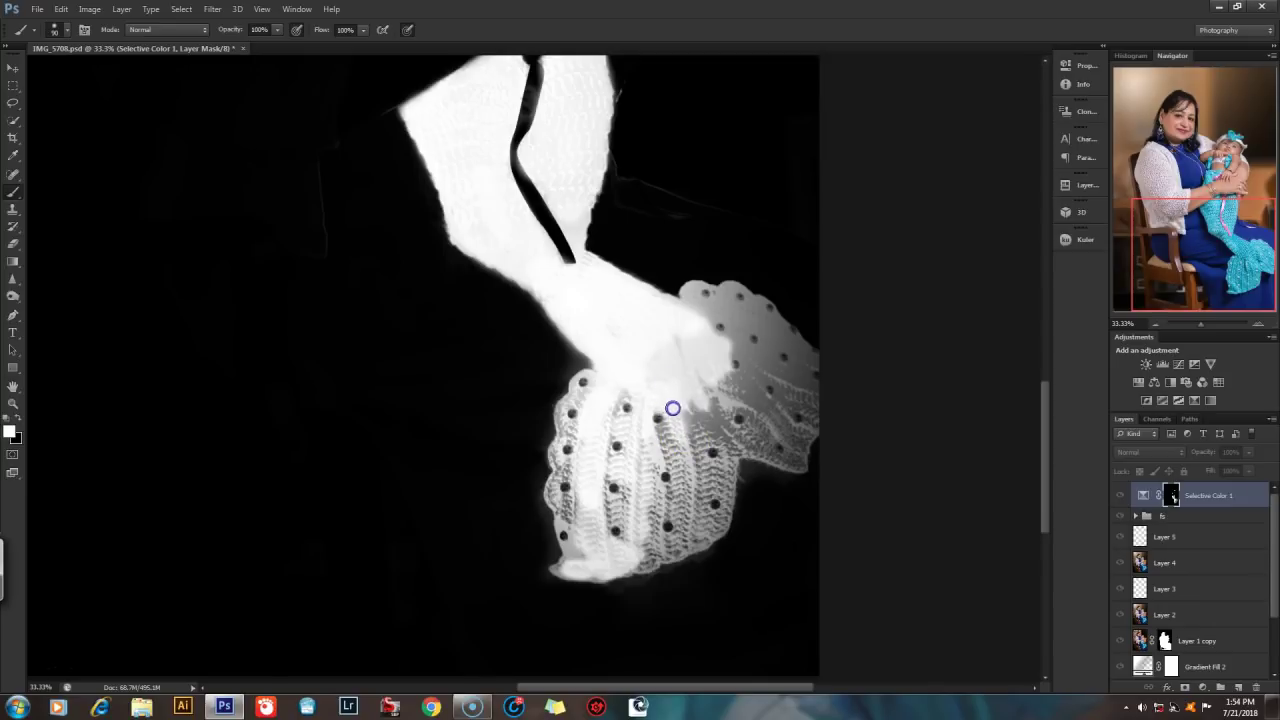
{"action": "mouse_move", "coordinate": [677, 443]}
{"action": "left_mouse_down"}
{"action": "mouse_move", "coordinate": [689, 463]}
{"action": "mouse_move", "coordinate": [663, 493]}
{"action": "left_mouse_up"}
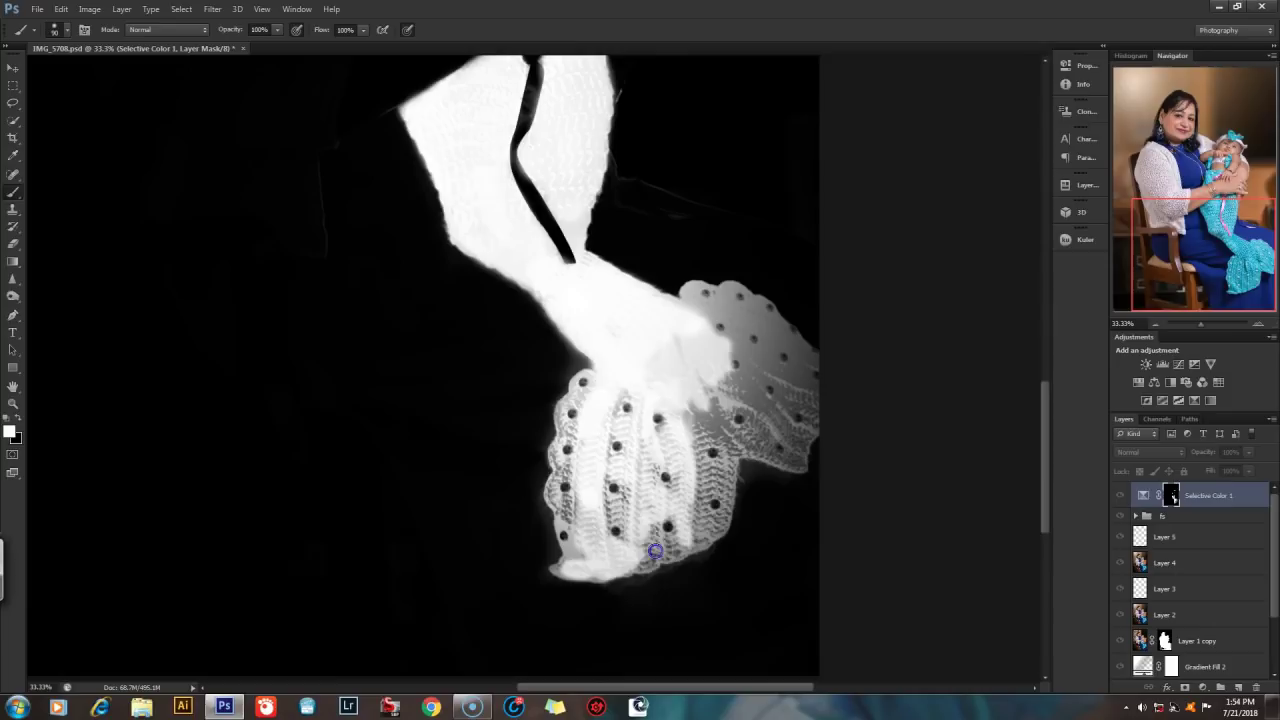
{"action": "mouse_move", "coordinate": [646, 560]}
{"action": "left_mouse_down"}
{"action": "mouse_move", "coordinate": [704, 539]}
{"action": "mouse_move", "coordinate": [695, 503]}
{"action": "mouse_move", "coordinate": [726, 485]}
{"action": "mouse_move", "coordinate": [689, 424]}
{"action": "mouse_move", "coordinate": [704, 411]}
{"action": "mouse_move", "coordinate": [752, 430]}
{"action": "left_mouse_up"}
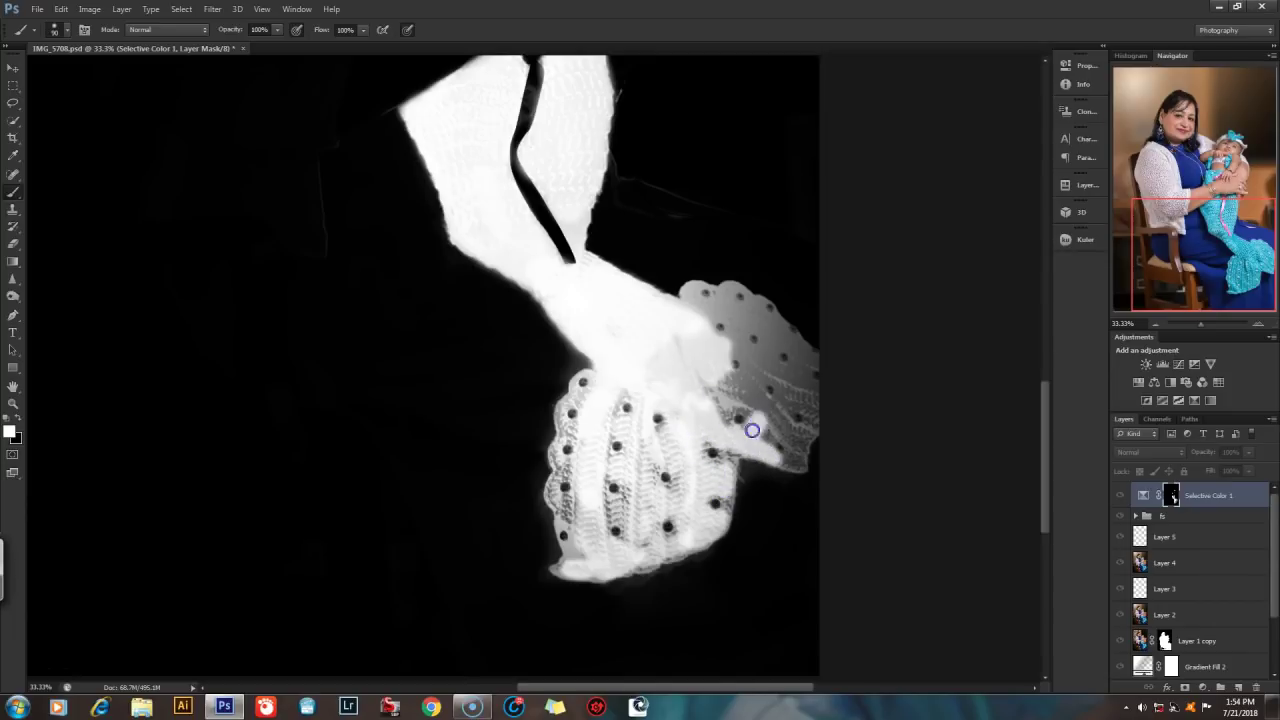
- Paint white over the tail around the baby's fingers and cuff ruffle, then fit the image on screen
{"action": "mouse_move", "coordinate": [794, 464]}
{"action": "left_mouse_down"}
{"action": "mouse_move", "coordinate": [741, 382]}
{"action": "mouse_move", "coordinate": [743, 396]}
{"action": "mouse_move", "coordinate": [723, 376]}
{"action": "mouse_move", "coordinate": [722, 410]}
{"action": "mouse_move", "coordinate": [712, 406]}
{"action": "mouse_move", "coordinate": [738, 391]}
{"action": "mouse_move", "coordinate": [736, 350]}
{"action": "mouse_move", "coordinate": [751, 355]}
{"action": "mouse_move", "coordinate": [756, 387]}
{"action": "mouse_move", "coordinate": [785, 382]}
{"action": "mouse_move", "coordinate": [811, 406]}
{"action": "mouse_move", "coordinate": [795, 344]}
{"action": "mouse_move", "coordinate": [768, 358]}
{"action": "mouse_move", "coordinate": [690, 319]}
{"action": "mouse_move", "coordinate": [703, 300]}
{"action": "mouse_move", "coordinate": [747, 310]}
{"action": "mouse_move", "coordinate": [780, 326]}
{"action": "left_mouse_up"}
{"action": "mouse_move", "coordinate": [596, 459]}
{"action": "left_mouse_down"}
{"action": "mouse_move", "coordinate": [670, 388]}
{"action": "mouse_move", "coordinate": [643, 443]}
{"action": "mouse_move", "coordinate": [650, 328]}
{"action": "left_mouse_up"}
{"action": "left_click_drag", "start_coordinate": [650, 330], "coordinate": [608, 409]}
{"action": "mouse_move", "coordinate": [498, 280]}
{"action": "left_mouse_down"}
{"action": "mouse_move", "coordinate": [498, 249]}
{"action": "mouse_move", "coordinate": [500, 285]}
{"action": "left_mouse_up"}
{"action": "left_click_drag", "start_coordinate": [590, 225], "coordinate": [586, 251]}
{"action": "left_click_drag", "start_coordinate": [484, 326], "coordinate": [531, 303]}
{"action": "left_click_drag", "start_coordinate": [614, 187], "coordinate": [589, 274]}
{"action": "key", "text": "ctrl+0"}
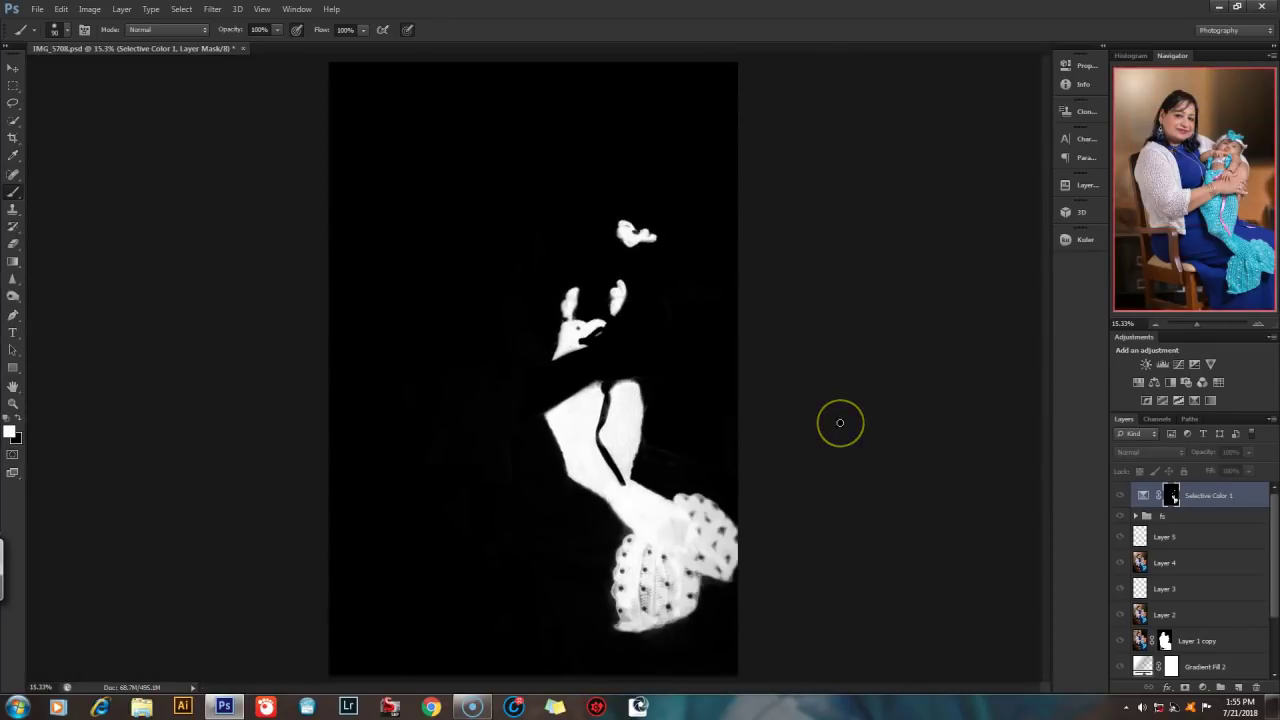
- Leave mask view and set Selective Color Cyans to Magenta +79, Yellow +25, Black +16
{"action": "left_click", "coordinate": [1171, 495], "text": "alt"}
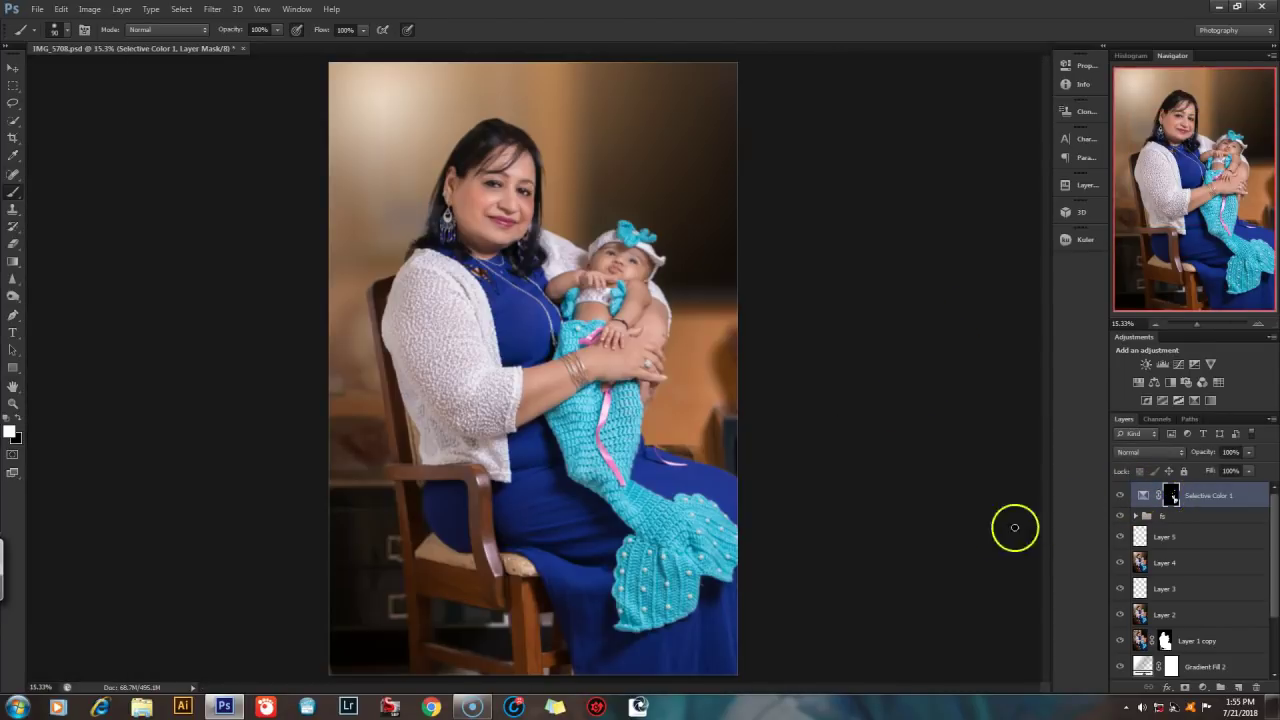
{"action": "double_click", "coordinate": [1146, 494]}
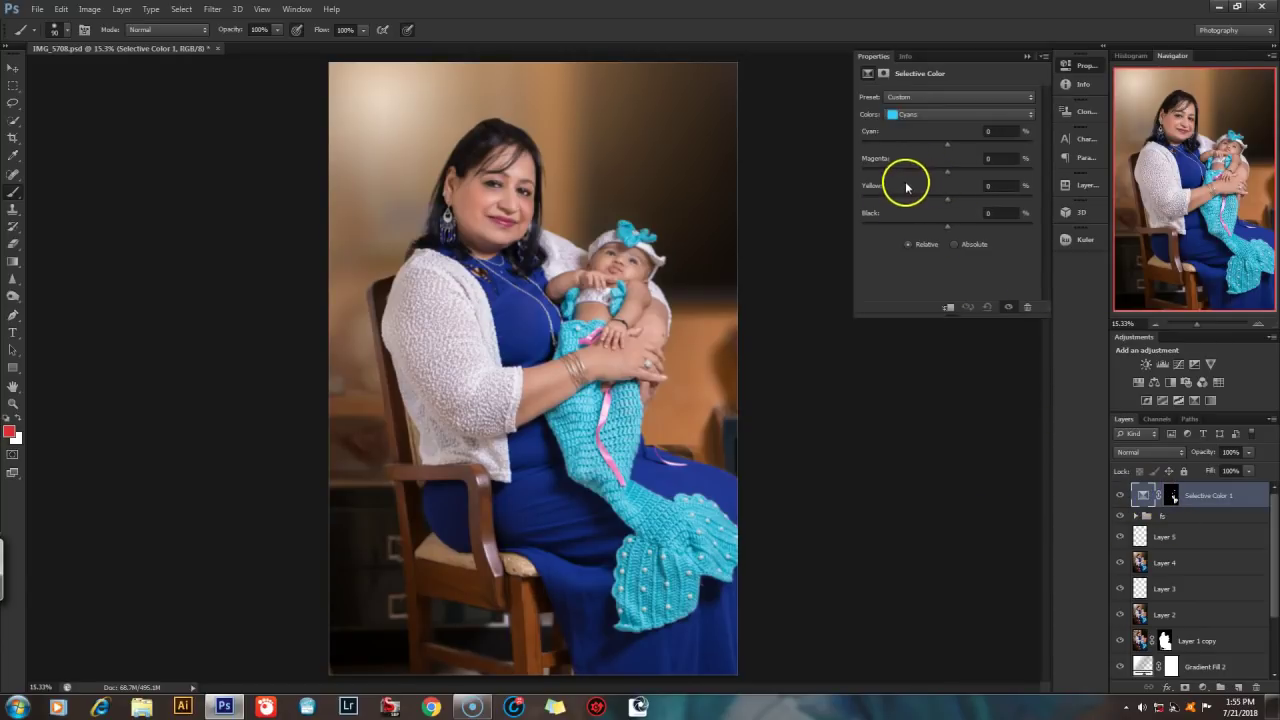
{"action": "left_click_drag", "start_coordinate": [949, 173], "coordinate": [1023, 178]}
{"action": "left_click", "coordinate": [998, 188]}
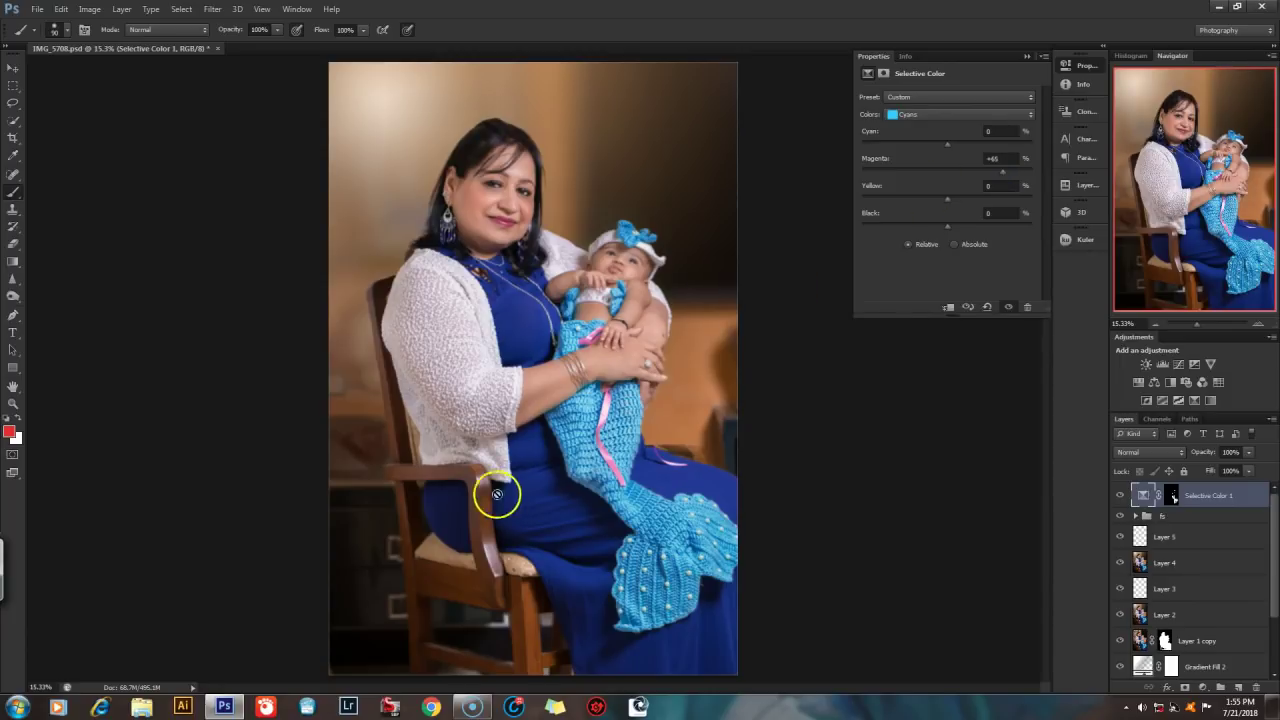
{"action": "left_click_drag", "start_coordinate": [1000, 171], "coordinate": [1014, 175]}
{"action": "left_click_drag", "start_coordinate": [970, 201], "coordinate": [968, 201]}
{"action": "mouse_move", "coordinate": [947, 226]}
{"action": "left_mouse_down"}
{"action": "mouse_move", "coordinate": [984, 224]}
{"action": "mouse_move", "coordinate": [944, 228]}
{"action": "mouse_move", "coordinate": [960, 226]}
{"action": "left_mouse_up"}
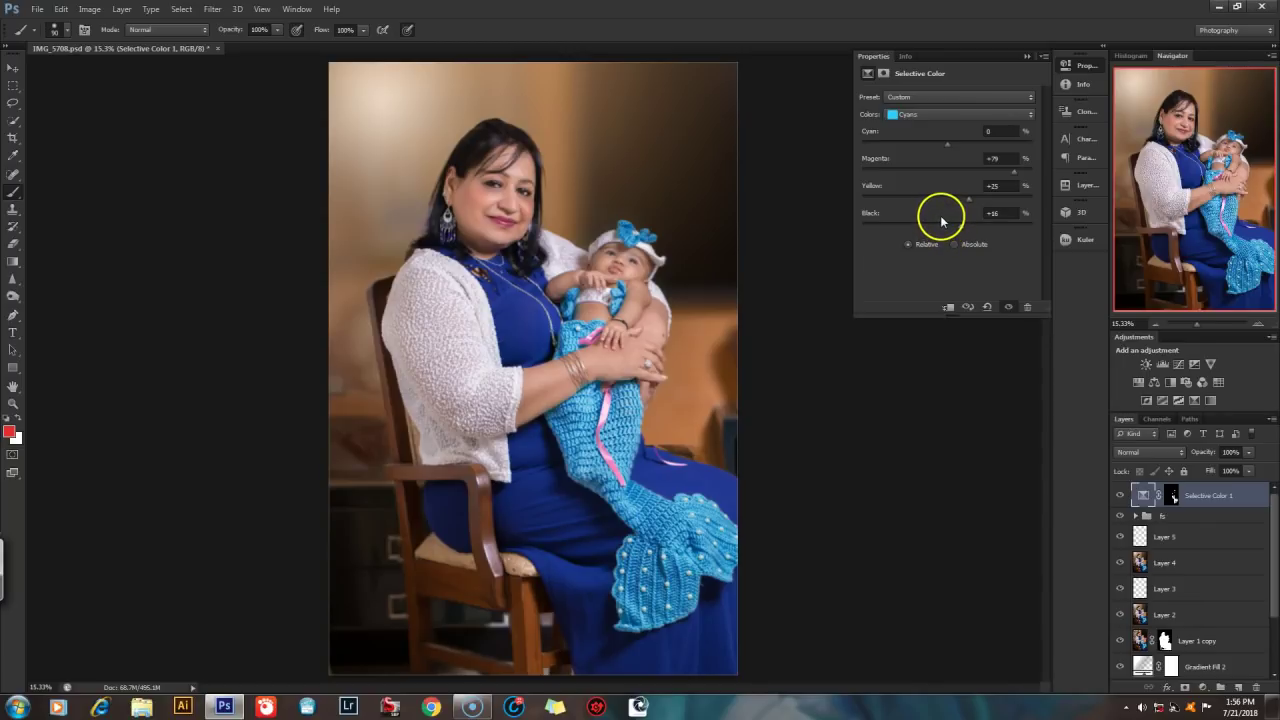
{"action": "left_click", "coordinate": [1171, 495]}
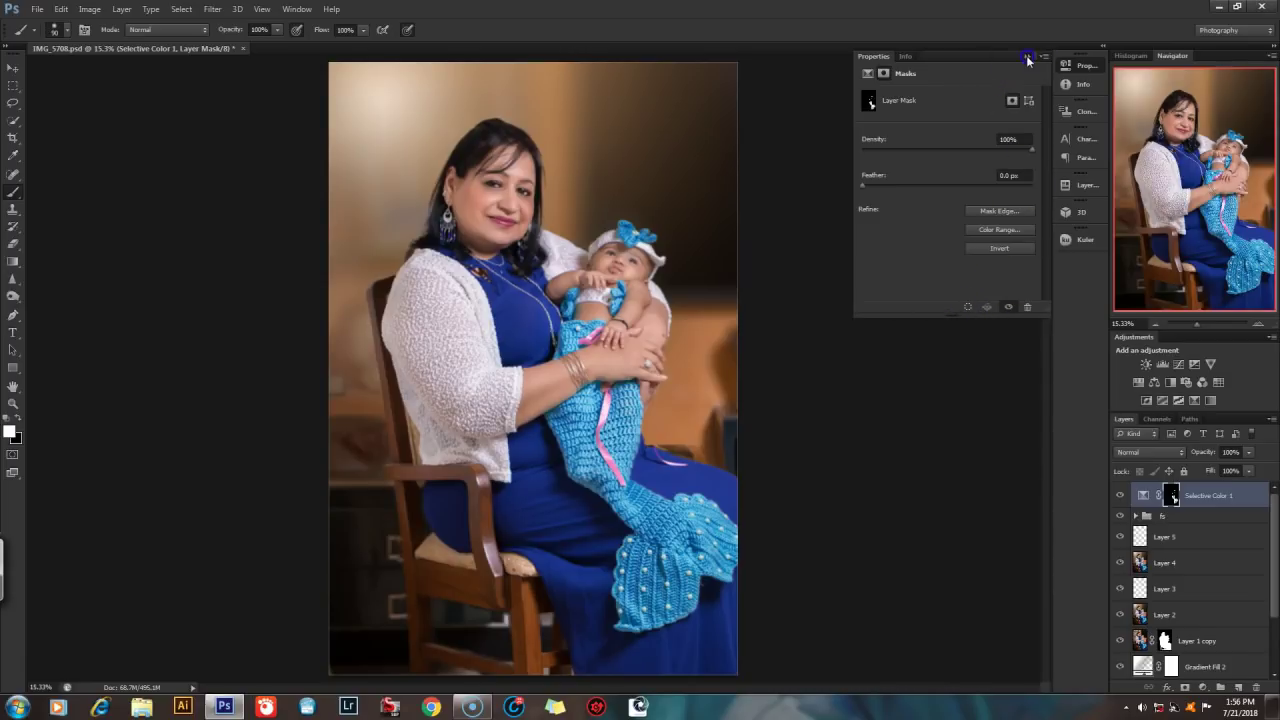
- Collapse Properties and toggle Selective Color 1 off and on to compare, leaving it visible
{"action": "left_click", "coordinate": [1027, 56]}
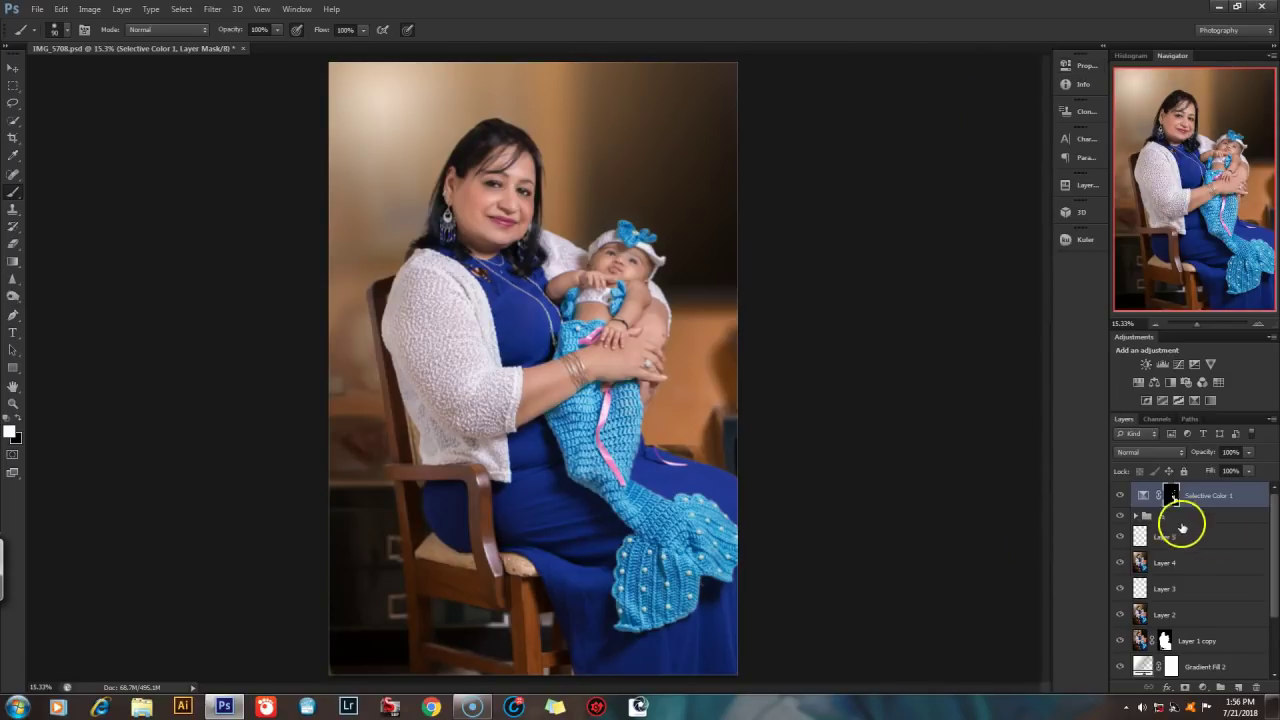
{"action": "left_click_drag", "start_coordinate": [1274, 560], "coordinate": [1272, 515]}
{"action": "left_click", "coordinate": [1120, 495]}
{"action": "left_click", "coordinate": [1120, 495]}
{"action": "left_click", "coordinate": [1120, 495]}
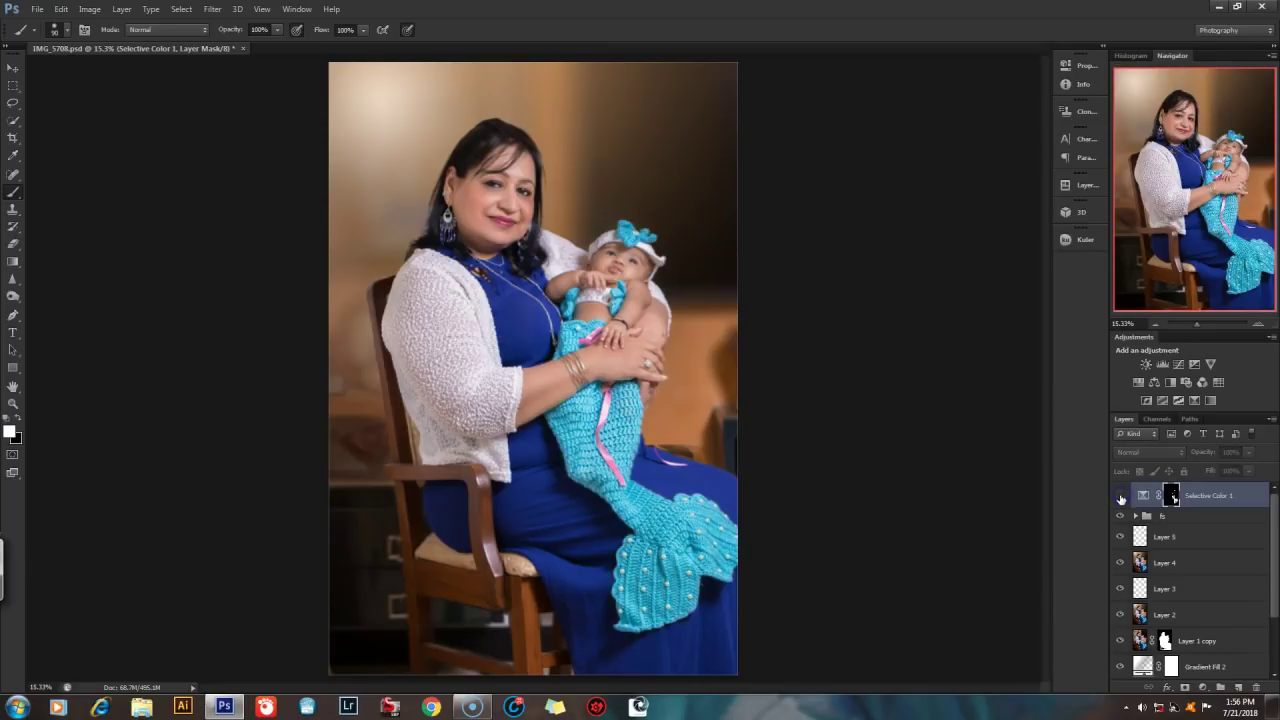
{"action": "left_click", "coordinate": [1120, 496]}
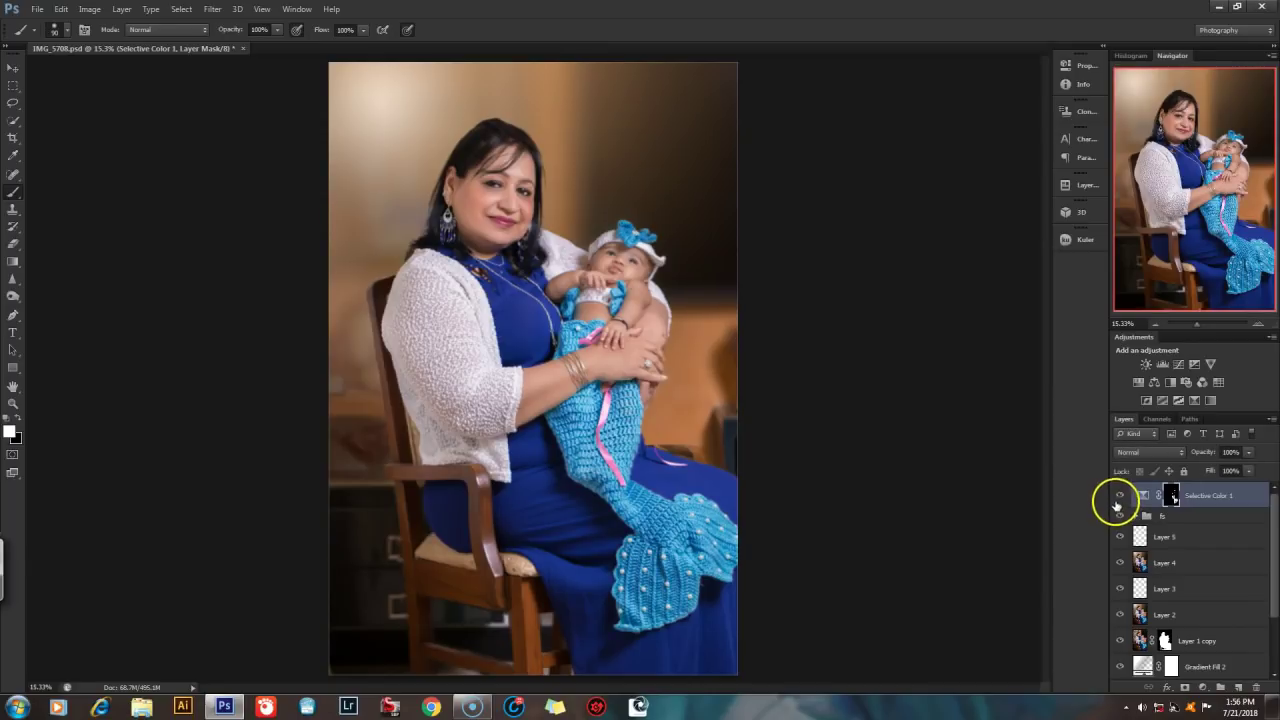